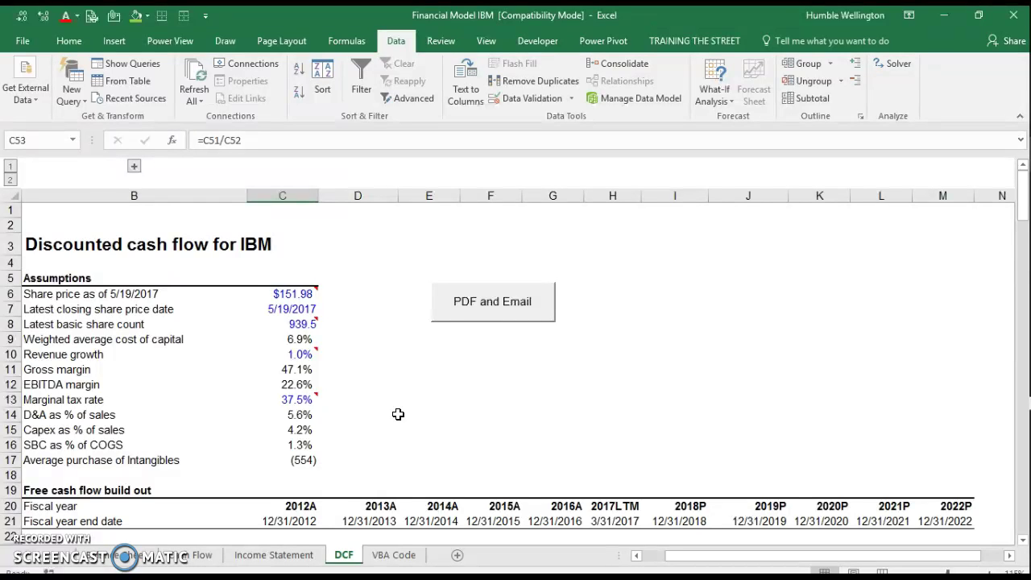
Review the assumptions and the start of the free cash flow build out on the DCF sheet, returning to its first cell.
{"action": "scroll", "coordinate": [397, 414], "scroll_direction": "down", "scroll_amount": 3}
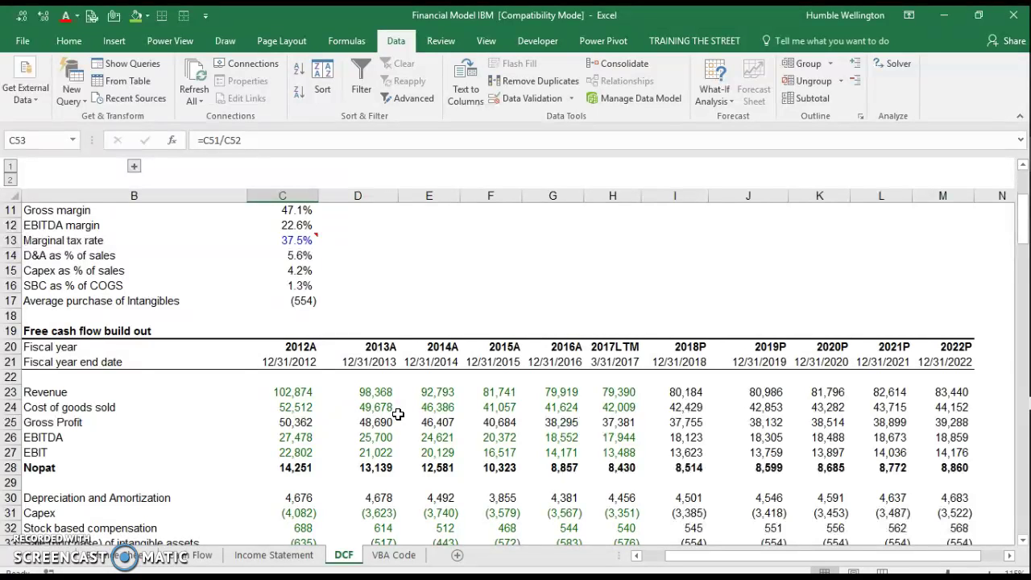
{"action": "scroll", "coordinate": [398, 414], "scroll_direction": "up", "scroll_amount": 1}
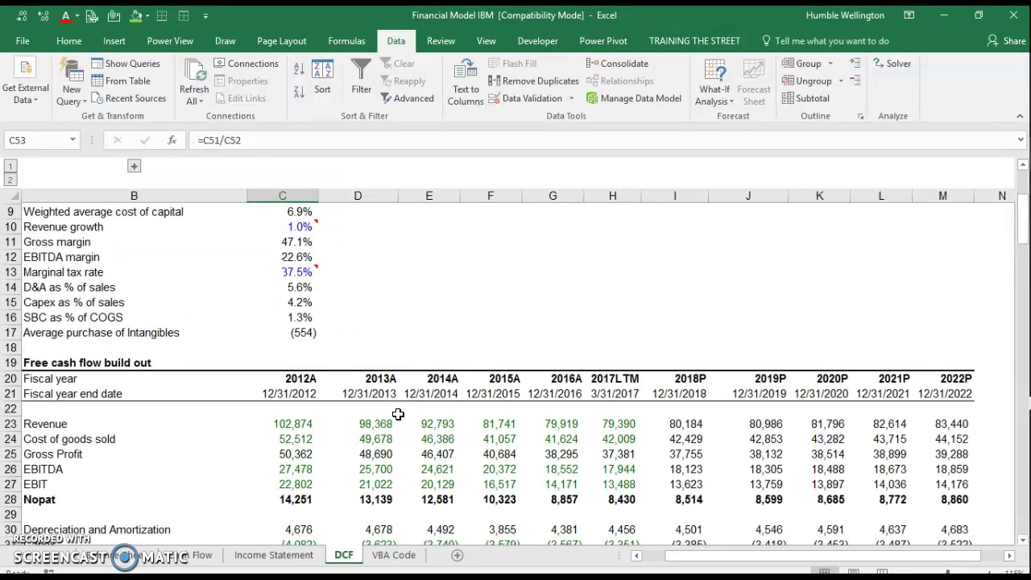
{"action": "scroll", "coordinate": [398, 414], "scroll_direction": "up", "scroll_amount": 3}
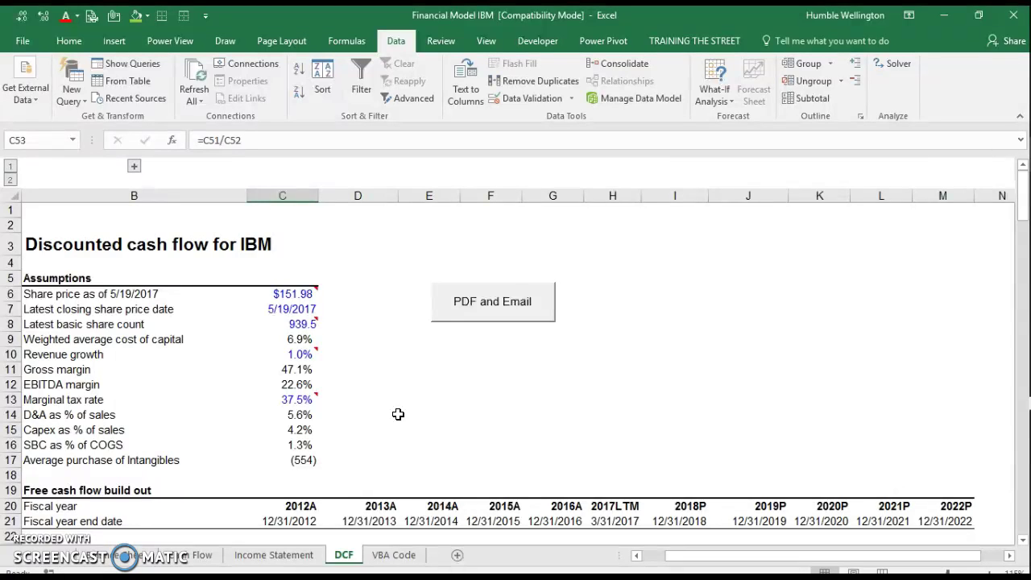
{"action": "scroll", "coordinate": [398, 414], "scroll_direction": "down", "scroll_amount": 2}
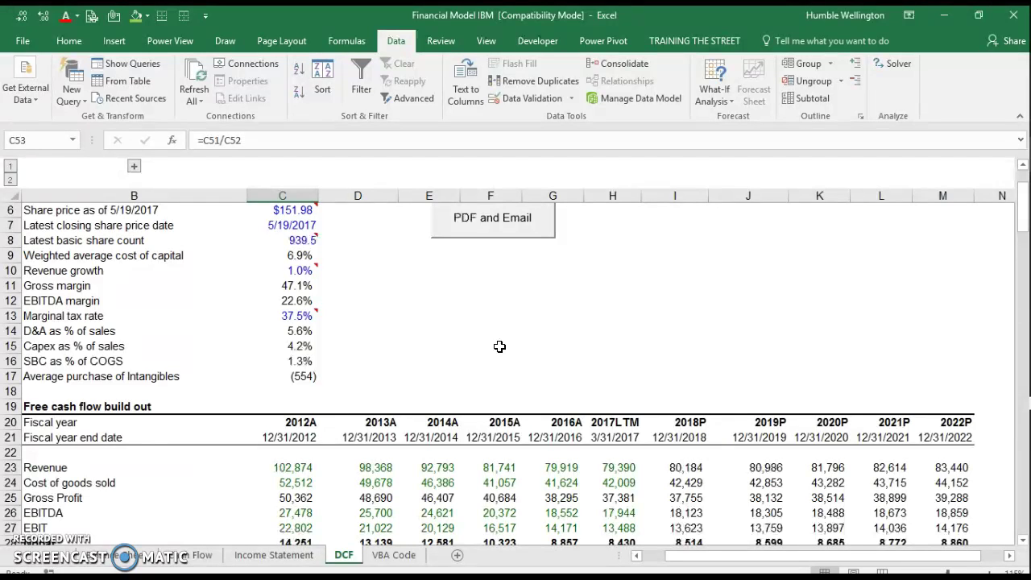
{"action": "scroll", "coordinate": [499, 346], "scroll_direction": "up", "scroll_amount": 2}
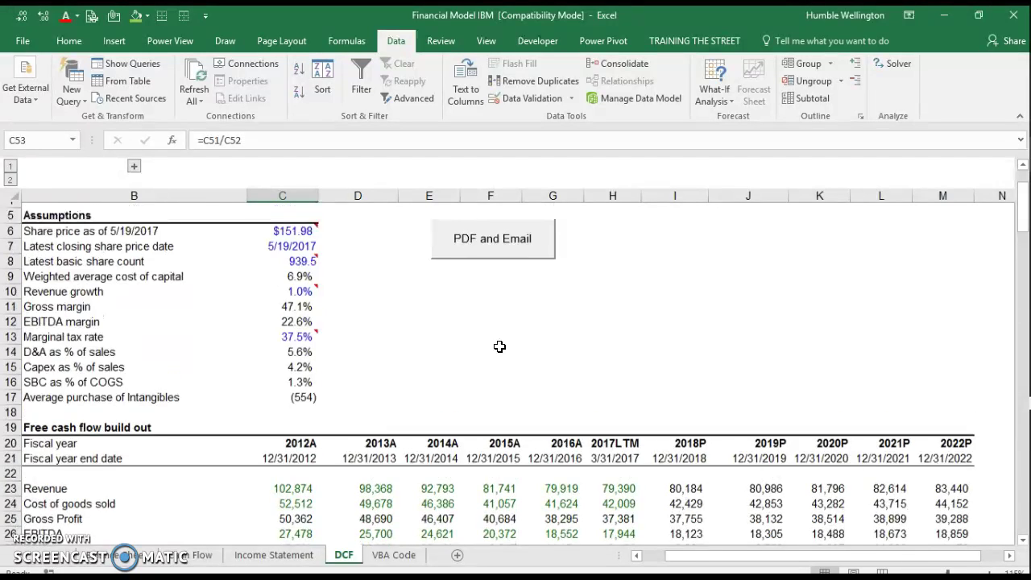
{"action": "left_click", "coordinate": [288, 294]}
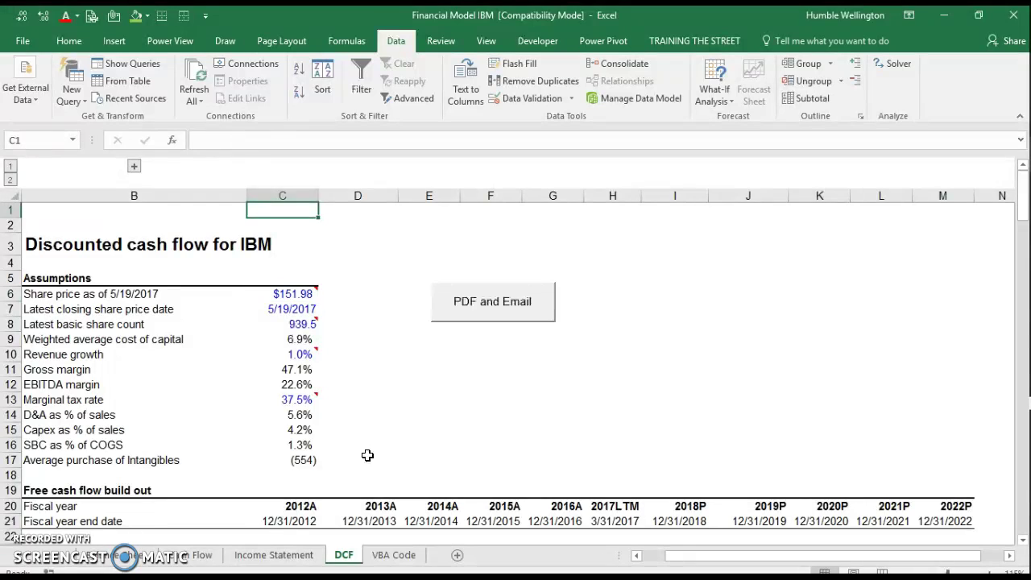
{"action": "key", "text": "ctrl+Home"}
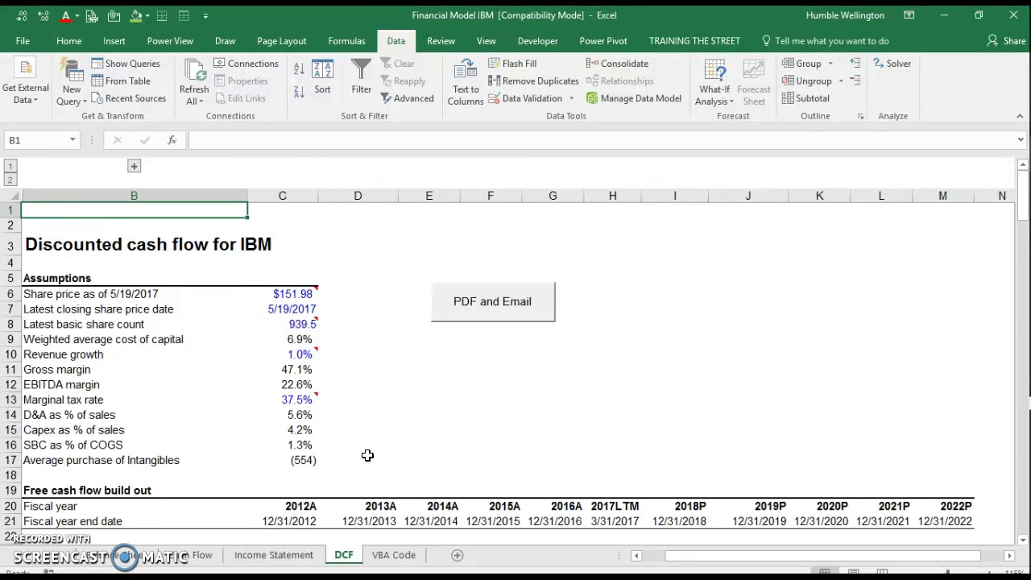
Look through the Balance Sheet, Cash Flow and Income Statement source sheets, ending on the Balance Sheet.
{"action": "key", "text": "ctrl+Page_Up"}
{"action": "key", "text": "ctrl+Page_Up"}
{"action": "key", "text": "ctrl+Page_Up"}
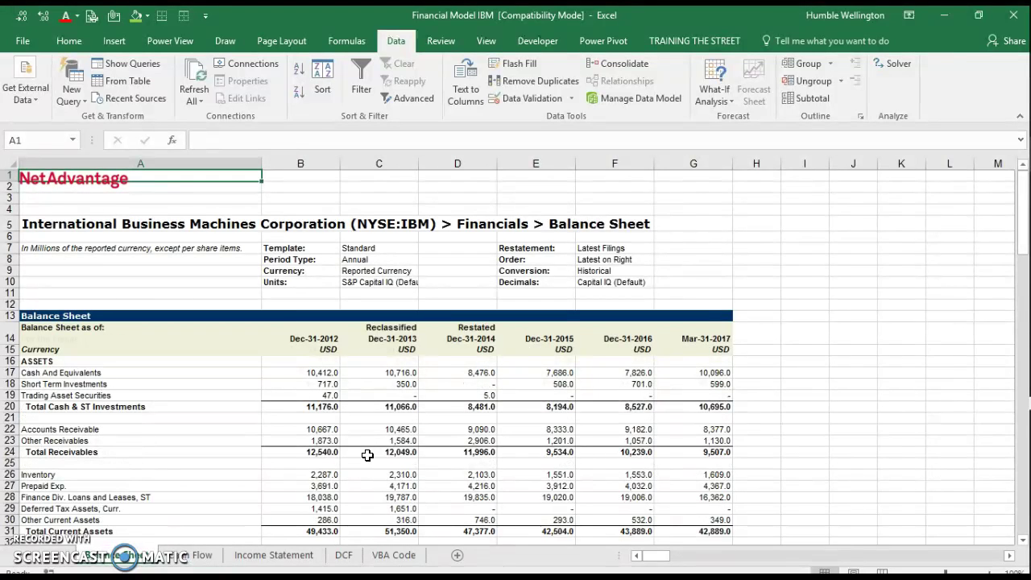
{"action": "key", "text": "ctrl+Page_Down"}
{"action": "key", "text": "ctrl+Page_Down"}
{"action": "key", "text": "ctrl+Page_Down"}
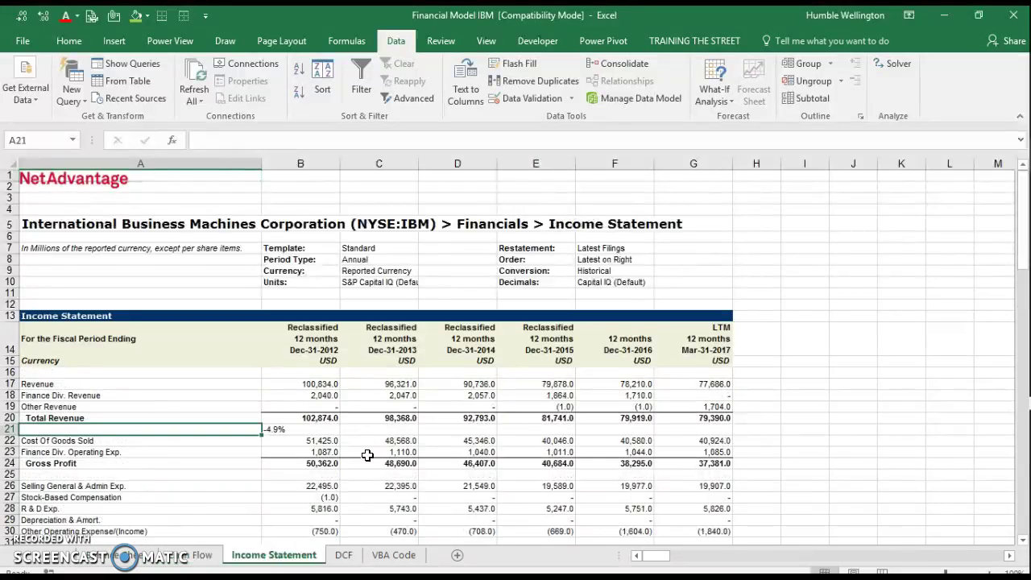
{"action": "key", "text": "ctrl+Page_Up"}
{"action": "key", "text": "ctrl+Page_Up"}
{"action": "key", "text": "ctrl+Page_Up"}
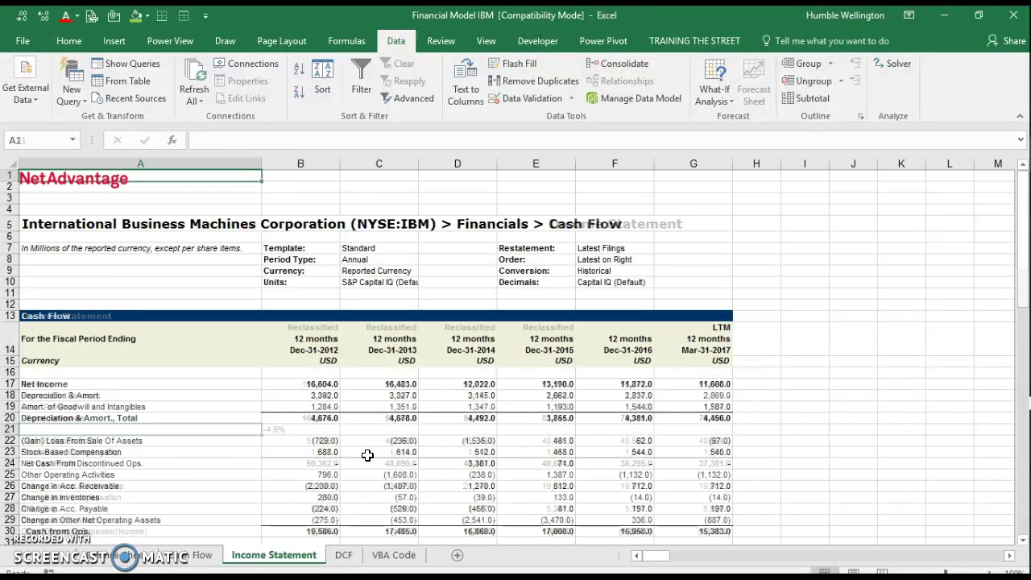
{"action": "key", "text": "ctrl+Page_Down"}
{"action": "key", "text": "ctrl+Page_Down"}
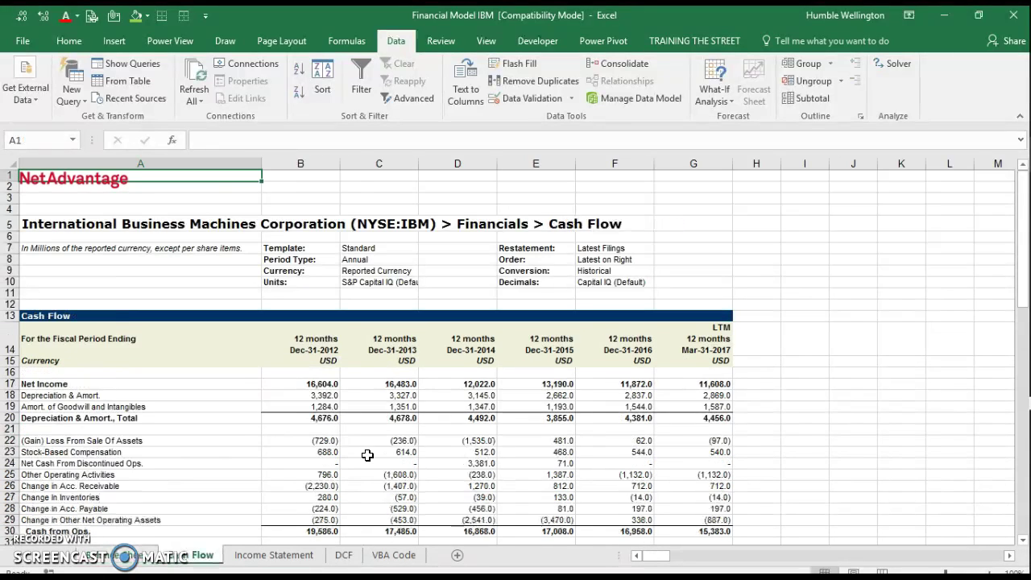
{"action": "key", "text": "ctrl+Page_Up"}
{"action": "key", "text": "ctrl+Page_Up"}
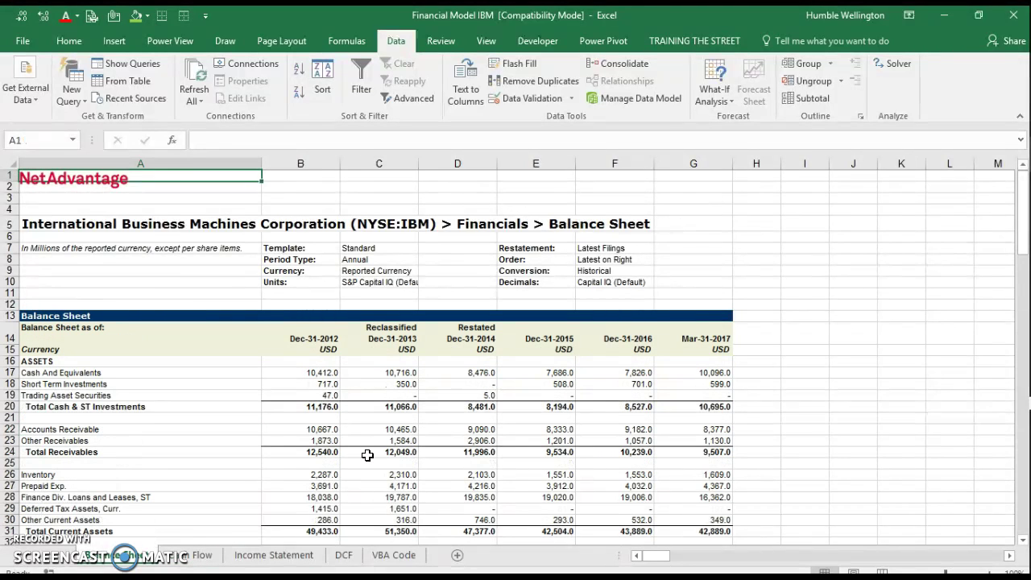
Switch to Chrome to view IBM's income statement on NetAdvantage, and return to the Excel workbook.
{"action": "key", "text": "alt+Tab"}
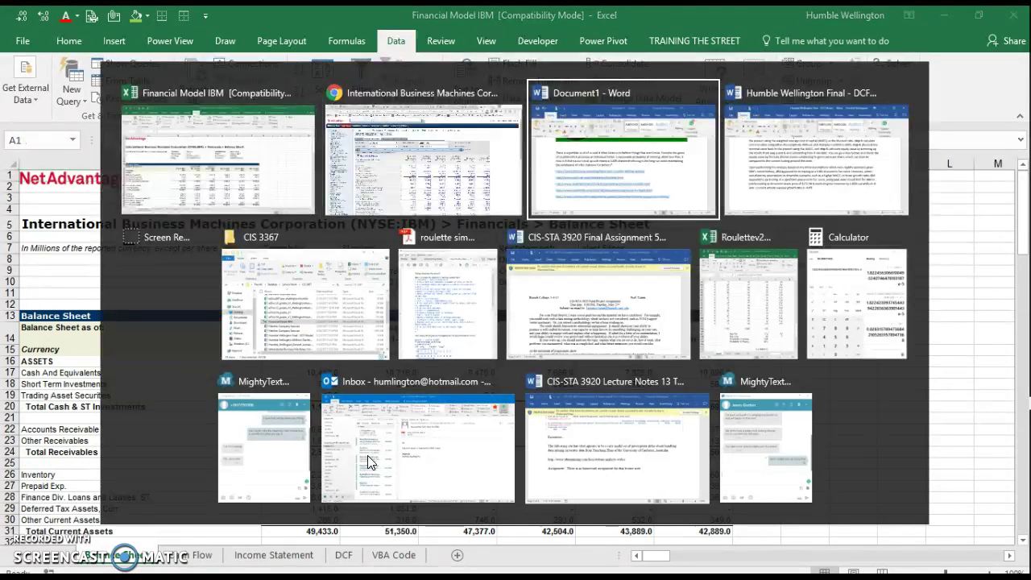
{"action": "key", "text": "alt+shift+Tab"}
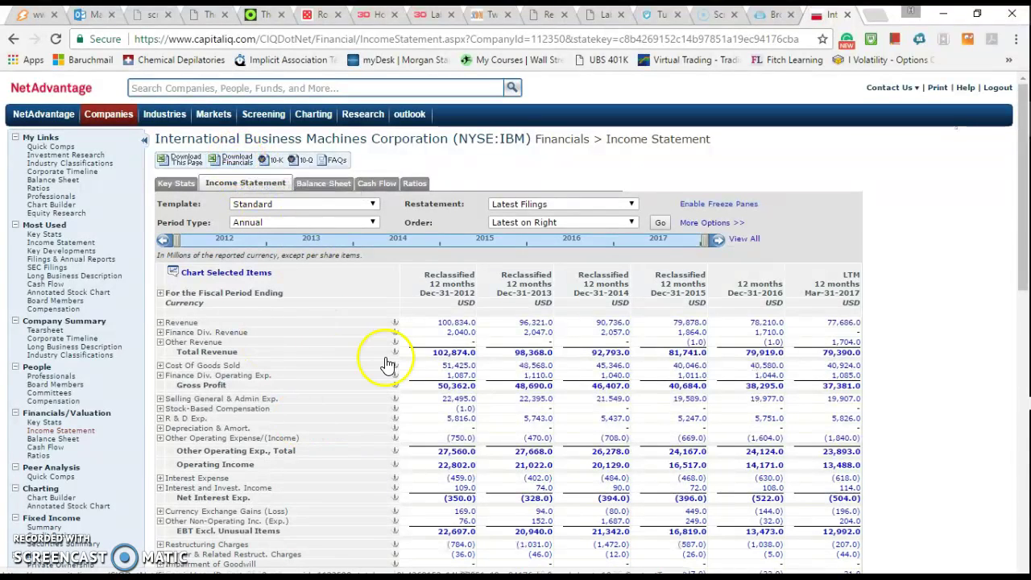
{"action": "key", "text": "alt+Tab"}
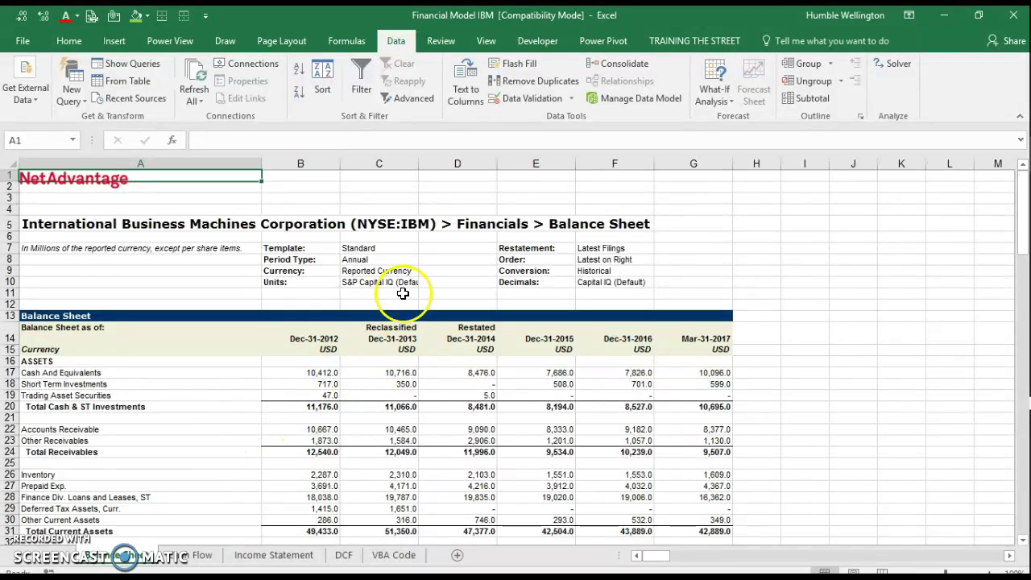
Open the DCF sheet and review its projected fiscal years and assumptions.
{"action": "left_click", "coordinate": [344, 558]}
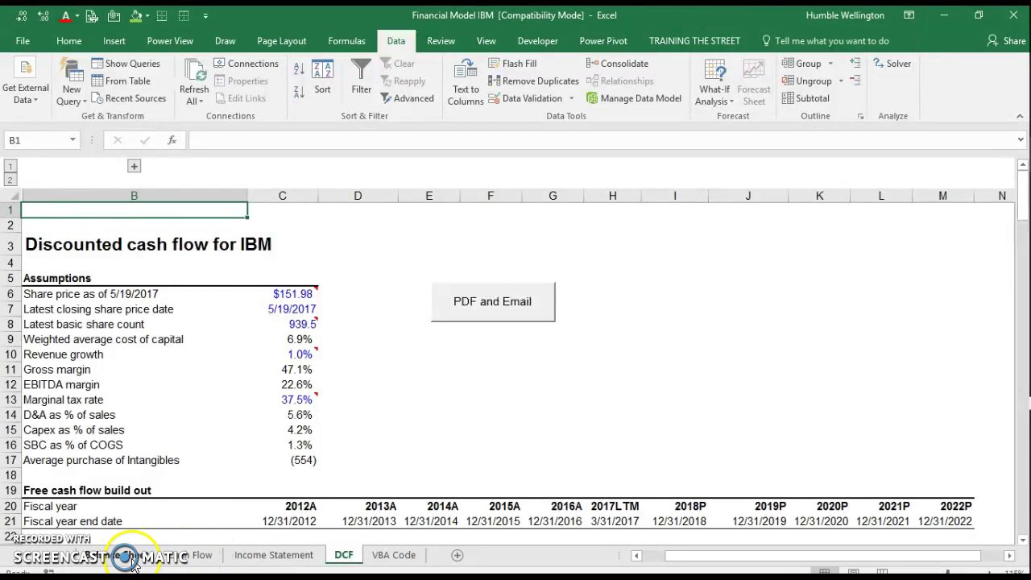
{"action": "scroll", "coordinate": [289, 347], "scroll_direction": "down", "scroll_amount": 3}
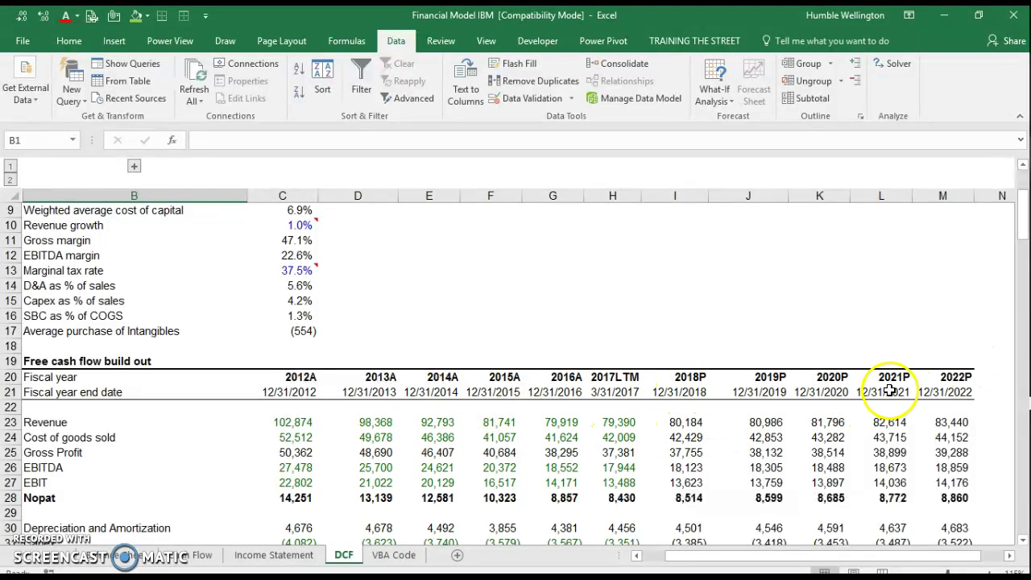
{"action": "scroll", "coordinate": [472, 299], "scroll_direction": "up", "scroll_amount": 1}
{"action": "scroll", "coordinate": [472, 299], "scroll_direction": "up", "scroll_amount": 2}
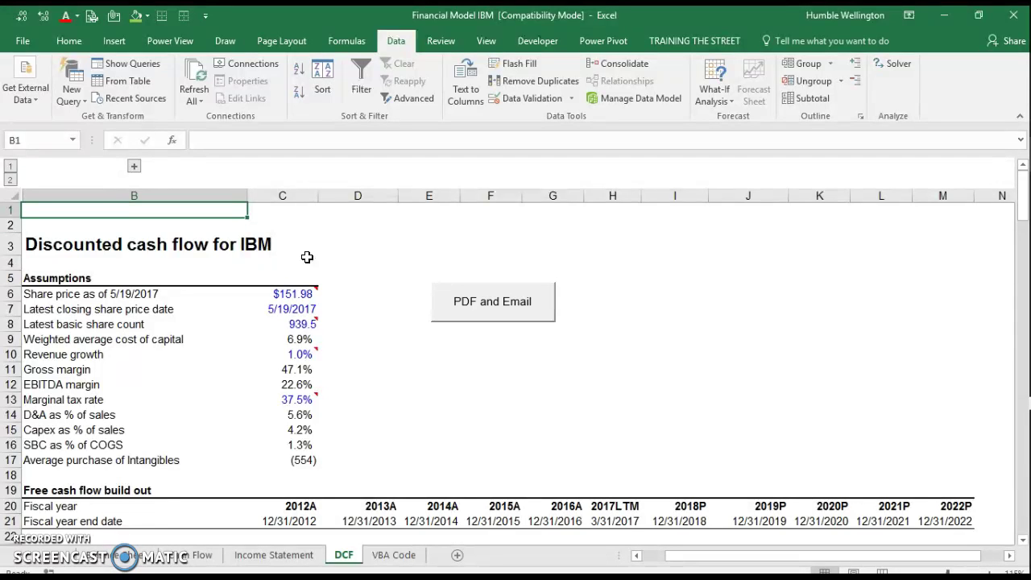
Go down the row labels of the free cash flow build out to the Unlevered free cash flow (UFCF) row.
{"action": "key", "text": "Down"}
{"action": "key", "text": "Down"}
{"action": "key", "text": "Down"}
{"action": "key", "text": "Down"}
{"action": "key", "text": "Down"}
{"action": "key", "text": "Down"}
{"action": "key", "text": "Down"}
{"action": "key", "text": "Down"}
{"action": "key", "text": "Down"}
{"action": "key", "text": "Down"}
{"action": "key", "text": "Down"}
{"action": "key", "text": "Down"}
{"action": "key", "text": "Down"}
{"action": "key", "text": "Down"}
{"action": "key", "text": "Down"}
{"action": "key", "text": "Down"}
{"action": "key", "text": "Down"}
{"action": "key", "text": "Down"}
{"action": "key", "text": "Down"}
{"action": "key", "text": "Down"}
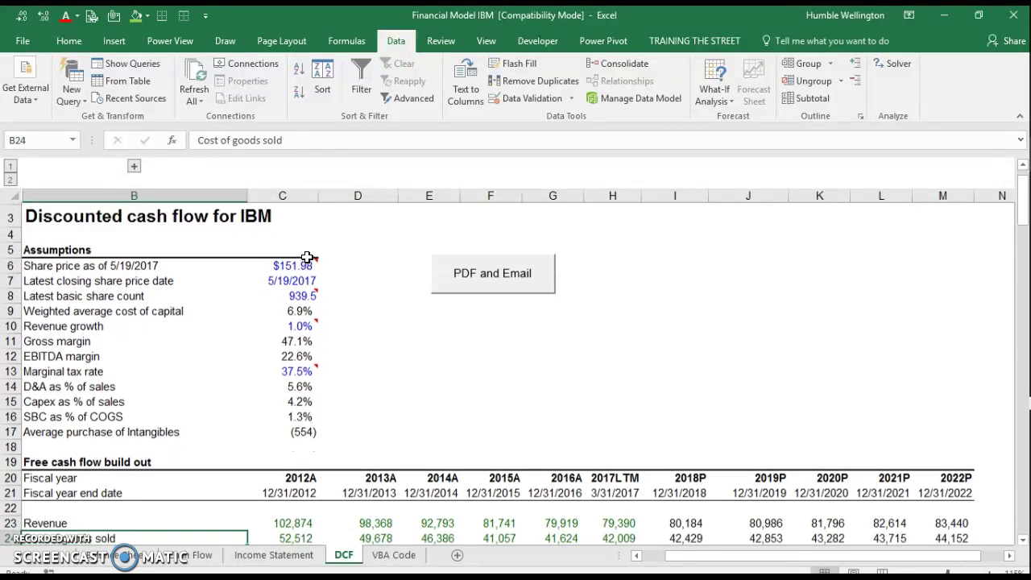
{"action": "key", "text": "Down"}
{"action": "key", "text": "Down"}
{"action": "key", "text": "Down"}
{"action": "key", "text": "Down"}
{"action": "key", "text": "Down"}
{"action": "key", "text": "Down"}
{"action": "key", "text": "Down"}
{"action": "key", "text": "Down"}
{"action": "key", "text": "Down"}
{"action": "key", "text": "Down"}
{"action": "key", "text": "Down"}
{"action": "key", "text": "Down"}
{"action": "key", "text": "Down"}
{"action": "key", "text": "Down"}
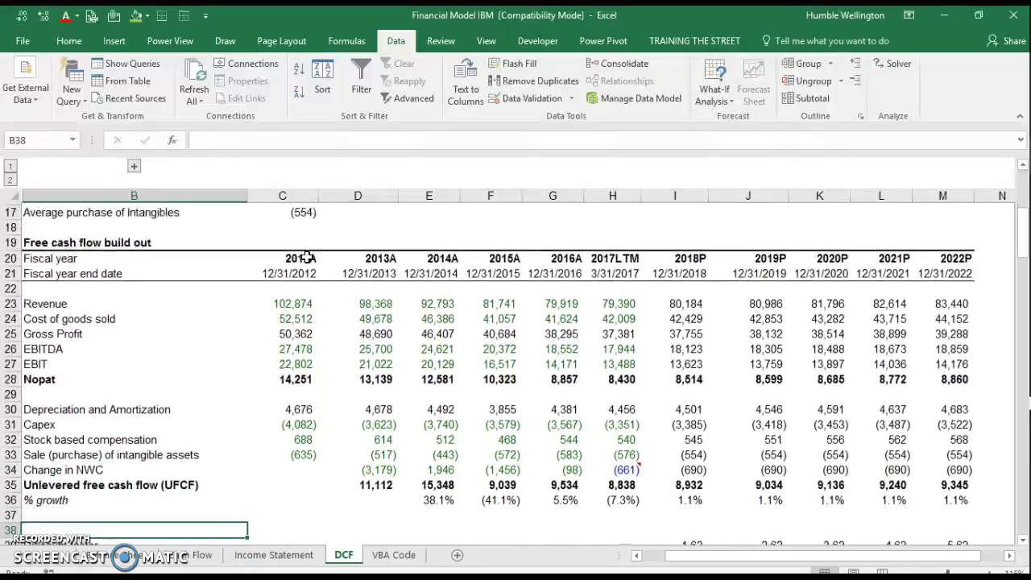
{"action": "key", "text": "Down"}
{"action": "key", "text": "Down"}
{"action": "key", "text": "Up"}
{"action": "key", "text": "Up"}
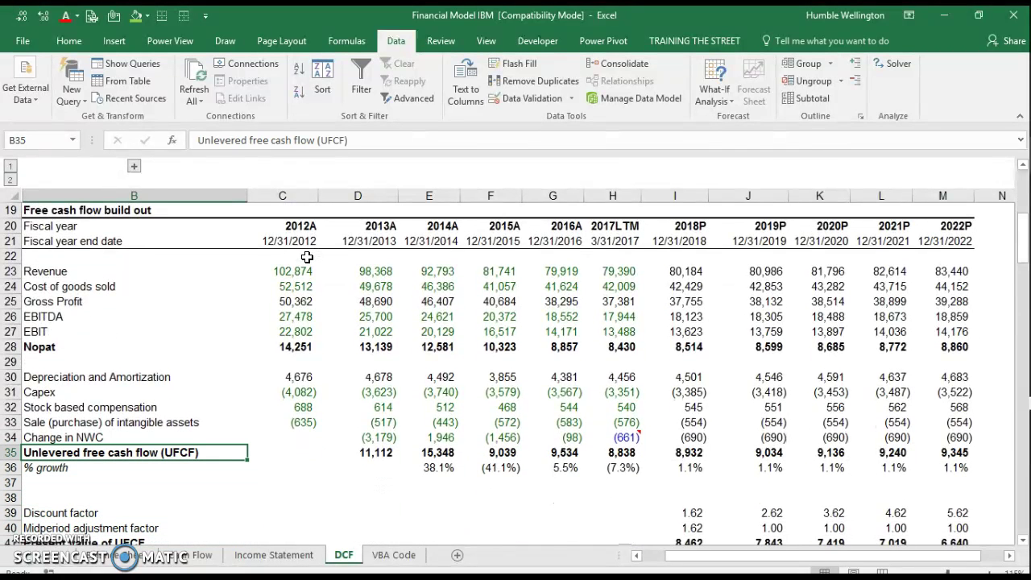
Examine unlevered free cash flow across the fiscal years, and go up the 2018P column to the EBIT formula.
{"action": "key", "text": "Right"}
{"action": "key", "text": "Right"}
{"action": "key", "text": "Right"}
{"action": "key", "text": "Right"}
{"action": "key", "text": "Right"}
{"action": "key", "text": "Right"}
{"action": "key", "text": "Right"}
{"action": "key", "text": "Right"}
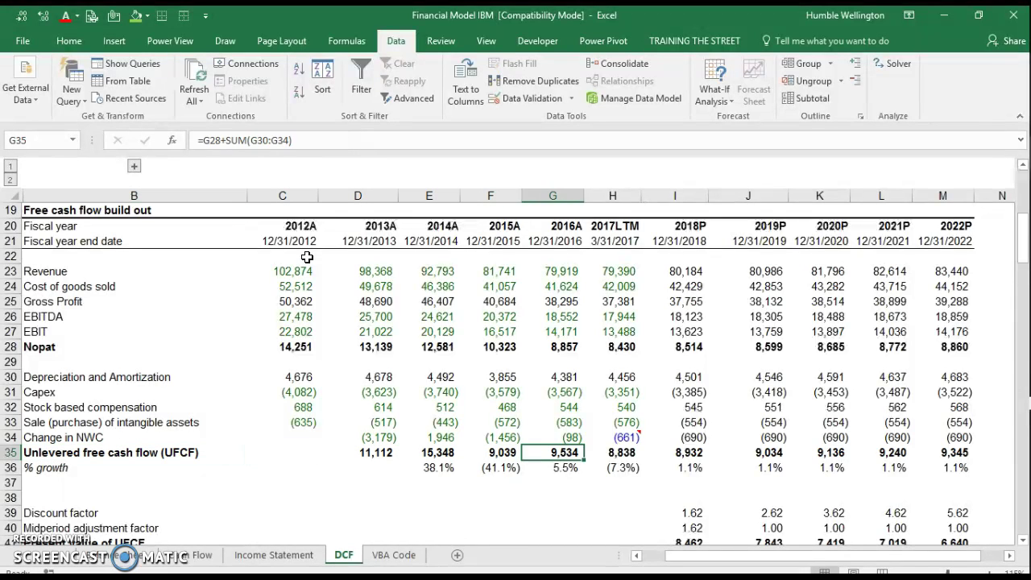
{"action": "key", "text": "Left"}
{"action": "key", "text": "Left"}
{"action": "key", "text": "Up"}
{"action": "key", "text": "Right"}
{"action": "key", "text": "Up"}
{"action": "key", "text": "Up"}
{"action": "key", "text": "Up"}
{"action": "key", "text": "Up"}
{"action": "key", "text": "Up"}
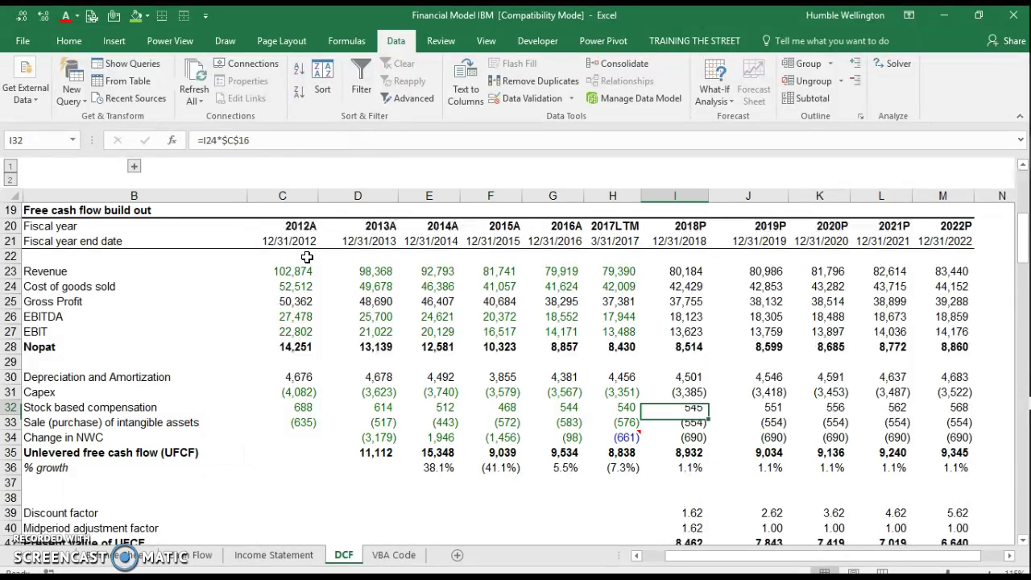
{"action": "key", "text": "Up"}
{"action": "key", "text": "Up"}
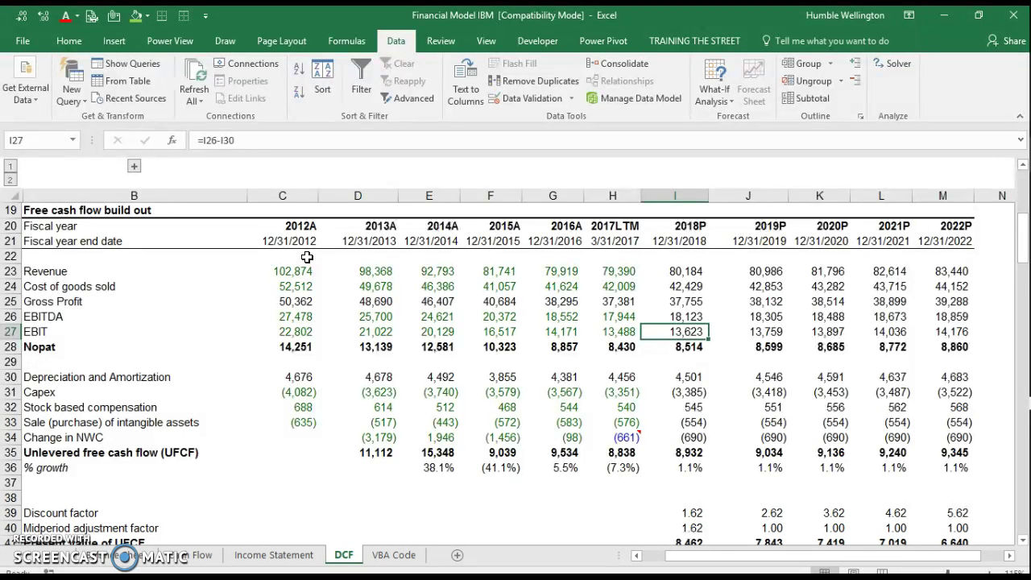
Examine the 2018P formulas from Nopat through the cash flow adjustments to unlevered free cash flow.
{"action": "key", "text": "Down"}
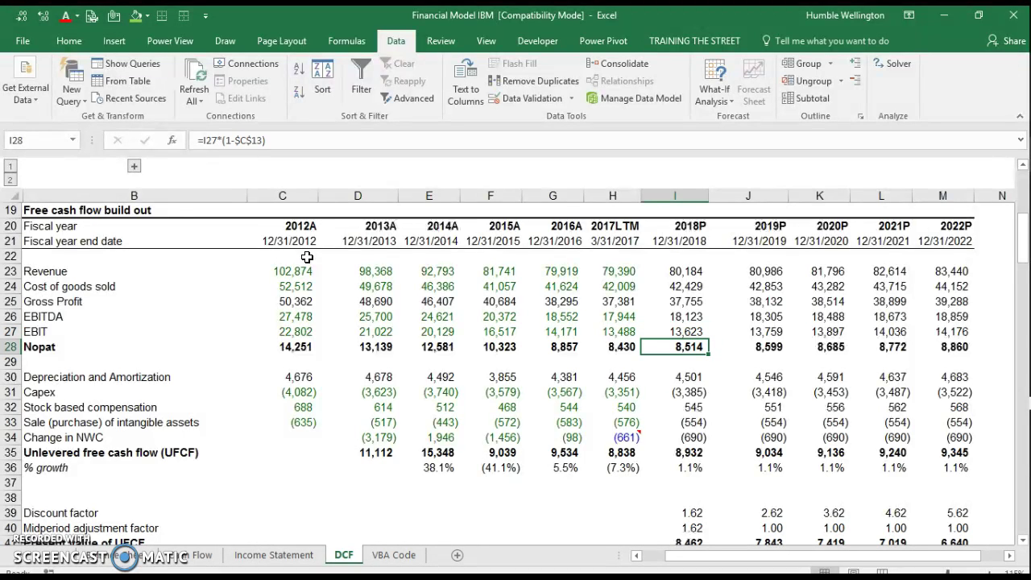
{"action": "key", "text": "Down"}
{"action": "key", "text": "Down"}
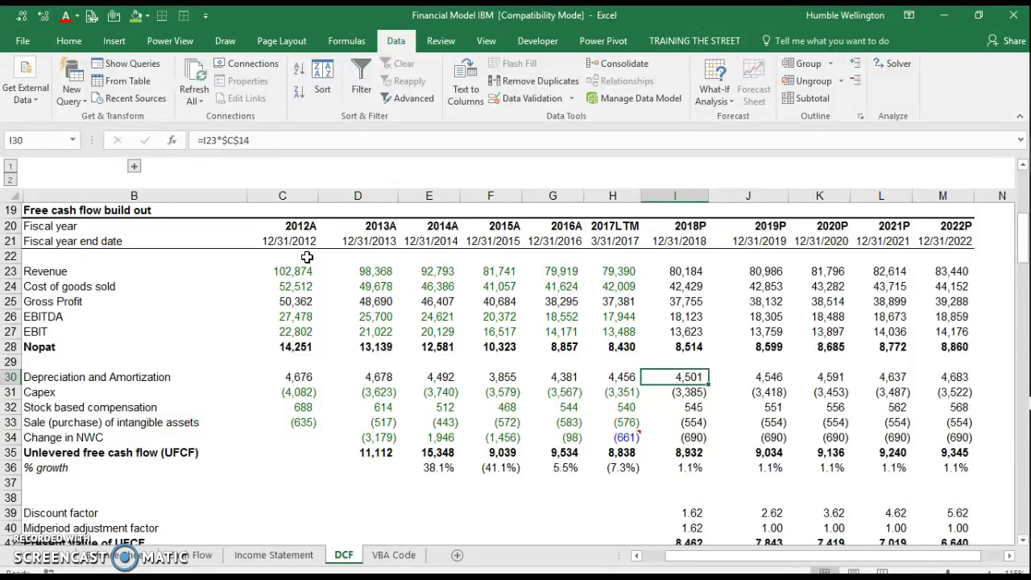
{"action": "key", "text": "Down"}
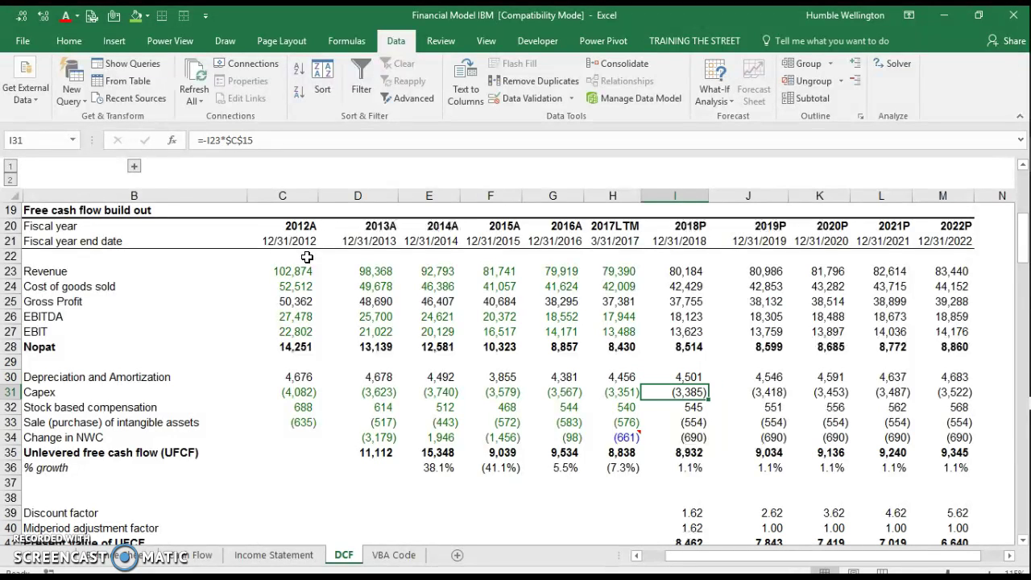
{"action": "key", "text": "Down"}
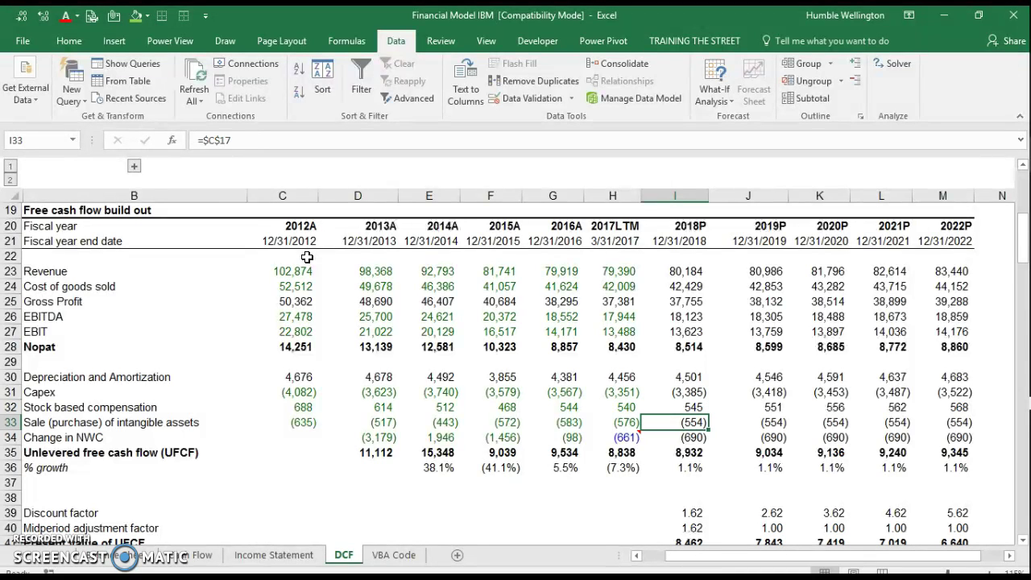
{"action": "key", "text": "Down"}
{"action": "key", "text": "Down"}
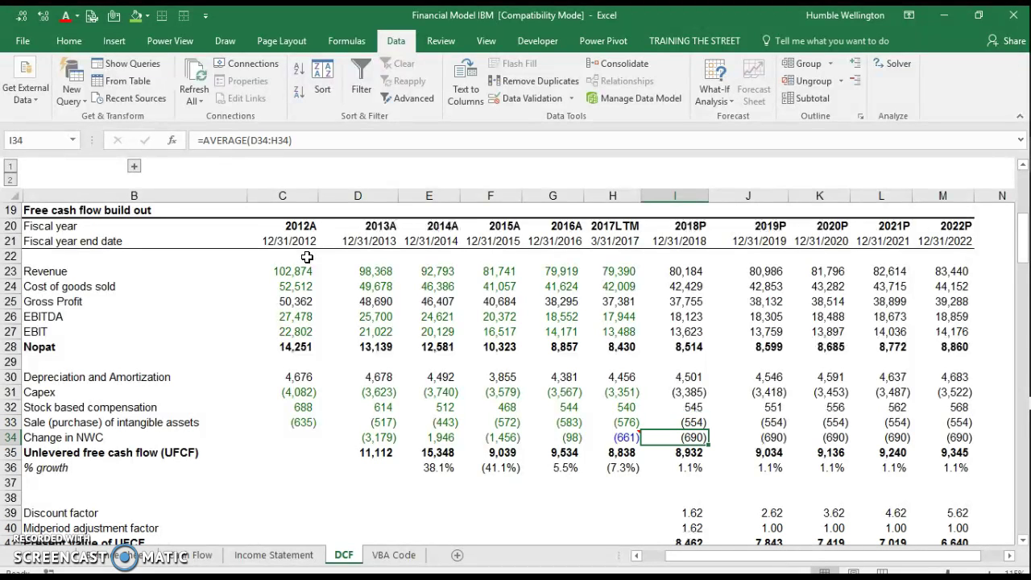
{"action": "key", "text": "Up"}
{"action": "key", "text": "Down"}
{"action": "key", "text": "Down"}
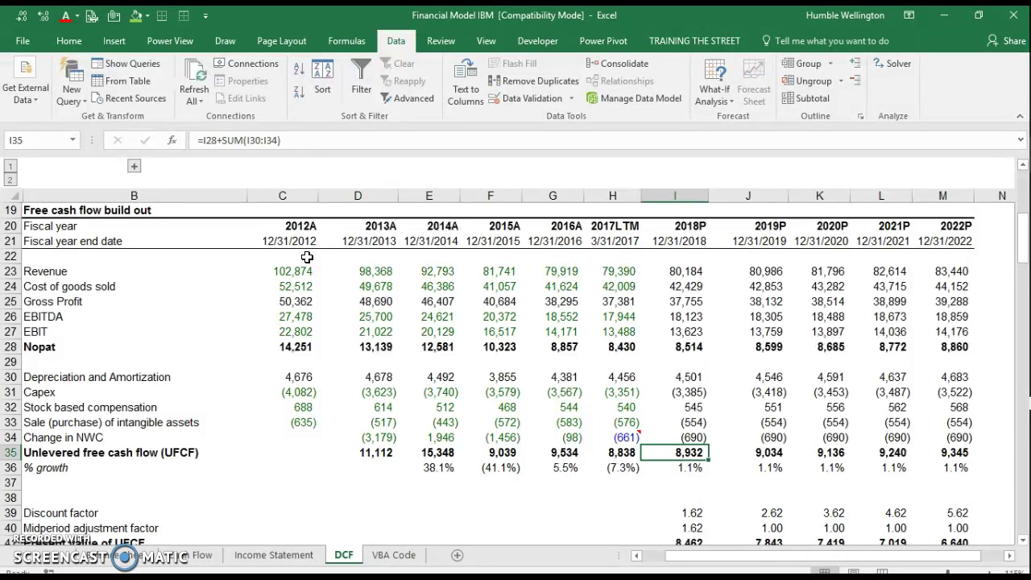
Review the 2018P column from the revenue rows down past the discount factors and present value of UFCF.
{"action": "key", "text": "Up"}
{"action": "key", "text": "Up"}
{"action": "key", "text": "Up"}
{"action": "key", "text": "Up"}
{"action": "key", "text": "Up"}
{"action": "key", "text": "Up"}
{"action": "key", "text": "Up"}
{"action": "key", "text": "Up"}
{"action": "key", "text": "Up"}
{"action": "key", "text": "Up"}
{"action": "key", "text": "Up"}
{"action": "key", "text": "Up"}
{"action": "key", "text": "Down"}
{"action": "key", "text": "Down"}
{"action": "key", "text": "Down"}
{"action": "key", "text": "Down"}
{"action": "key", "text": "Down"}
{"action": "key", "text": "Down"}
{"action": "key", "text": "Down"}
{"action": "key", "text": "Down"}
{"action": "key", "text": "Down"}
{"action": "key", "text": "Down"}
{"action": "key", "text": "Down"}
{"action": "key", "text": "Down"}
{"action": "key", "text": "Down"}
{"action": "key", "text": "Down"}
{"action": "key", "text": "Down"}
{"action": "key", "text": "Down"}
{"action": "key", "text": "Down"}
{"action": "key", "text": "Down"}
{"action": "key", "text": "Down"}
{"action": "key", "text": "Down"}
{"action": "key", "text": "Down"}
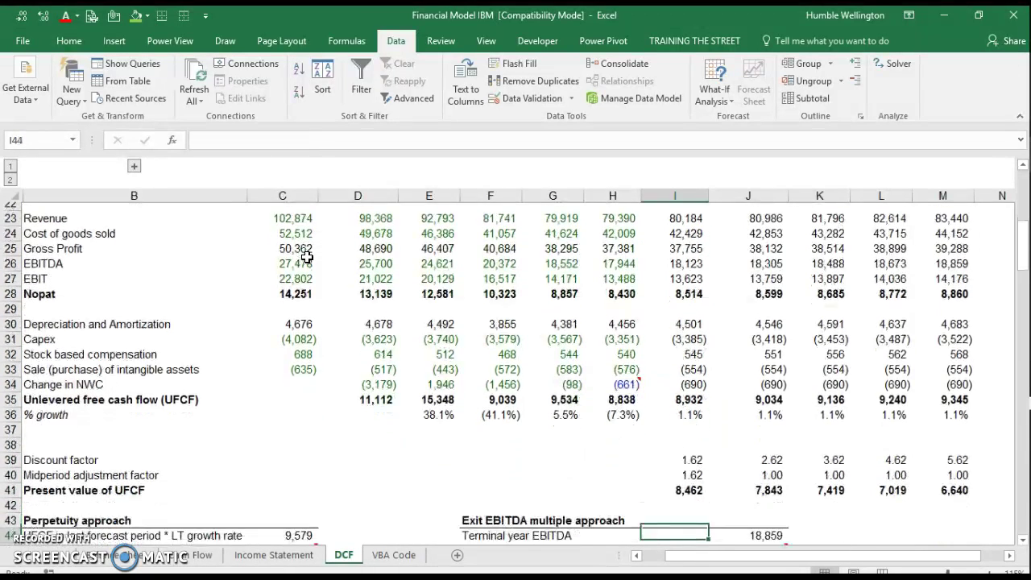
Go back up the 2018P column and examine the projected revenue formula in I23.
{"action": "key", "text": "Up"}
{"action": "key", "text": "Up"}
{"action": "key", "text": "Up"}
{"action": "key", "text": "Up"}
{"action": "key", "text": "Up"}
{"action": "key", "text": "Up"}
{"action": "key", "text": "Up"}
{"action": "key", "text": "Up"}
{"action": "key", "text": "Up"}
{"action": "key", "text": "Up"}
{"action": "key", "text": "Up"}
{"action": "key", "text": "Up"}
{"action": "key", "text": "Up"}
{"action": "key", "text": "Up"}
{"action": "key", "text": "Up"}
{"action": "key", "text": "Up"}
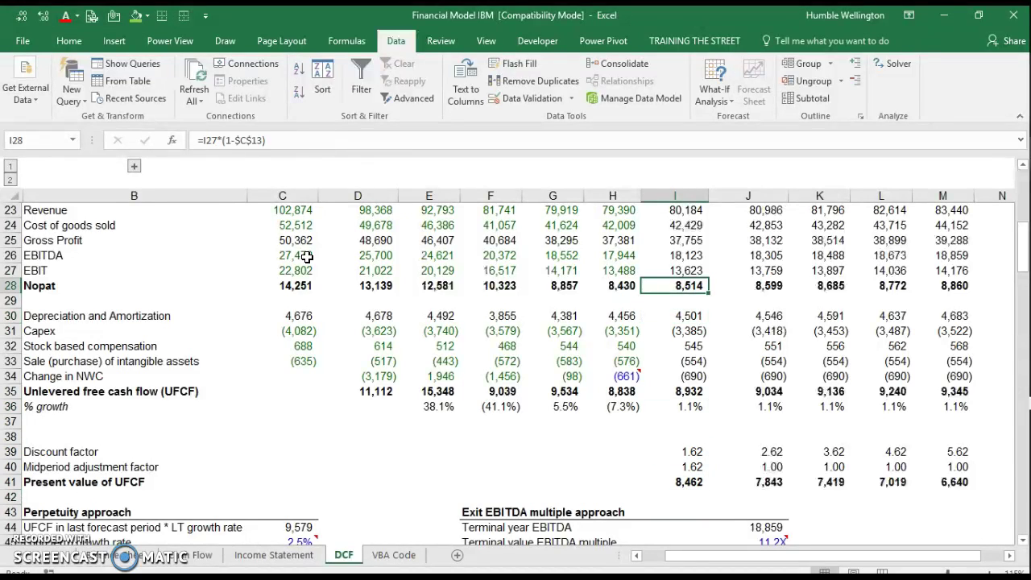
{"action": "key", "text": "Up"}
{"action": "key", "text": "Up"}
{"action": "key", "text": "Up"}
{"action": "key", "text": "Up"}
{"action": "key", "text": "Up"}
{"action": "key", "text": "Up"}
{"action": "key", "text": "Up"}
{"action": "key", "text": "Up"}
{"action": "key", "text": "Up"}
{"action": "key", "text": "Up"}
{"action": "key", "text": "Down"}
{"action": "key", "text": "Down"}
{"action": "key", "text": "Down"}
{"action": "key", "text": "Down"}
{"action": "key", "text": "Down"}
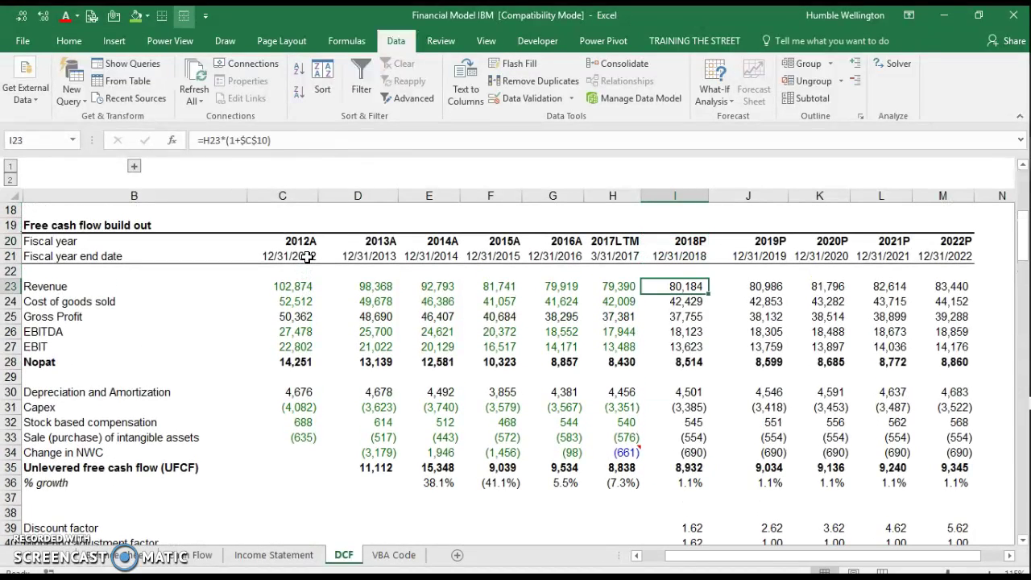
Compare the projected revenue formulas in row 23 across the first forecast years.
{"action": "key", "text": "Right"}
{"action": "key", "text": "Right"}
{"action": "key", "text": "Right"}
{"action": "key", "text": "Left"}
{"action": "key", "text": "Left"}
{"action": "key", "text": "Left"}
{"action": "key", "text": "Right"}
{"action": "key", "text": "Right"}
Go down the forecast columns from revenue to the 2022P present value of UFCF in M41.
{"action": "key", "text": "Down"}
{"action": "key", "text": "Down"}
{"action": "key", "text": "Down"}
{"action": "key", "text": "Down"}
{"action": "key", "text": "Down"}
{"action": "key", "text": "Down"}
{"action": "key", "text": "Down"}
{"action": "key", "text": "Down"}
{"action": "key", "text": "Down"}
{"action": "key", "text": "Down"}
{"action": "key", "text": "Down"}
{"action": "key", "text": "Down"}
{"action": "key", "text": "Down"}
{"action": "key", "text": "Down"}
{"action": "key", "text": "Down"}
{"action": "key", "text": "Down"}
{"action": "key", "text": "Down"}
{"action": "key", "text": "Down"}
{"action": "key", "text": "Right"}
{"action": "key", "text": "Right"}
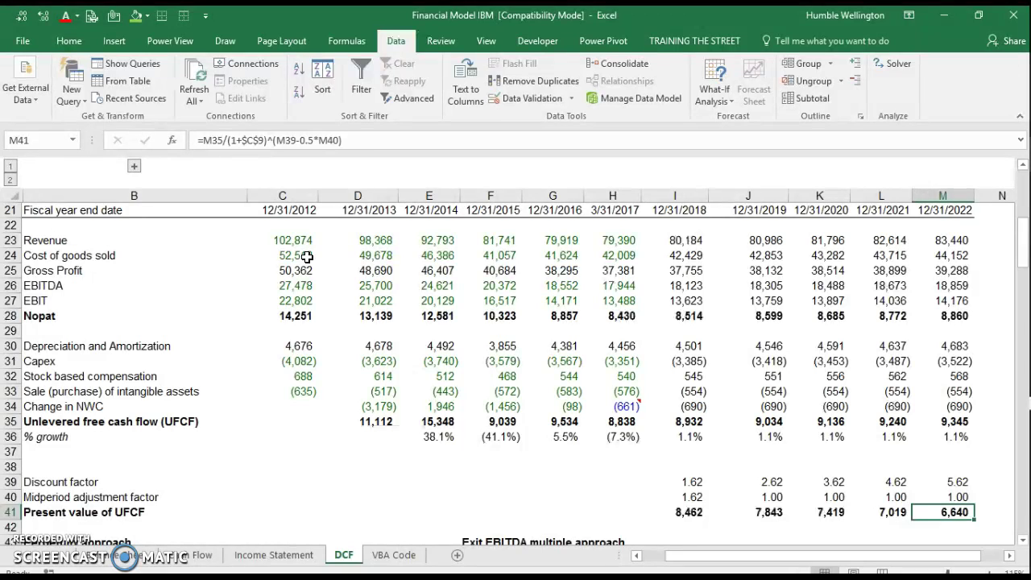
Review the present value of UFCF formulas across 2018P to 2022P and return to the row's label.
{"action": "key", "text": "Left"}
{"action": "key", "text": "Left"}
{"action": "key", "text": "Left"}
{"action": "key", "text": "Left"}
{"action": "key", "text": "Right"}
{"action": "key", "text": "Right"}
{"action": "key", "text": "Right"}
{"action": "key", "text": "Right"}
{"action": "key", "text": "Left"}
{"action": "key", "text": "Left"}
{"action": "key", "text": "Left"}
{"action": "key", "text": "Left"}
{"action": "key", "text": "ctrl+Left"}
Go down column B from the present value of UFCF to the Perpetuity approach heading in B43.
{"action": "key", "text": "Down"}
{"action": "key", "text": "Down"}
{"action": "key", "text": "Down"}
{"action": "key", "text": "Down"}
{"action": "key", "text": "Down"}
{"action": "key", "text": "Down"}
{"action": "key", "text": "Down"}
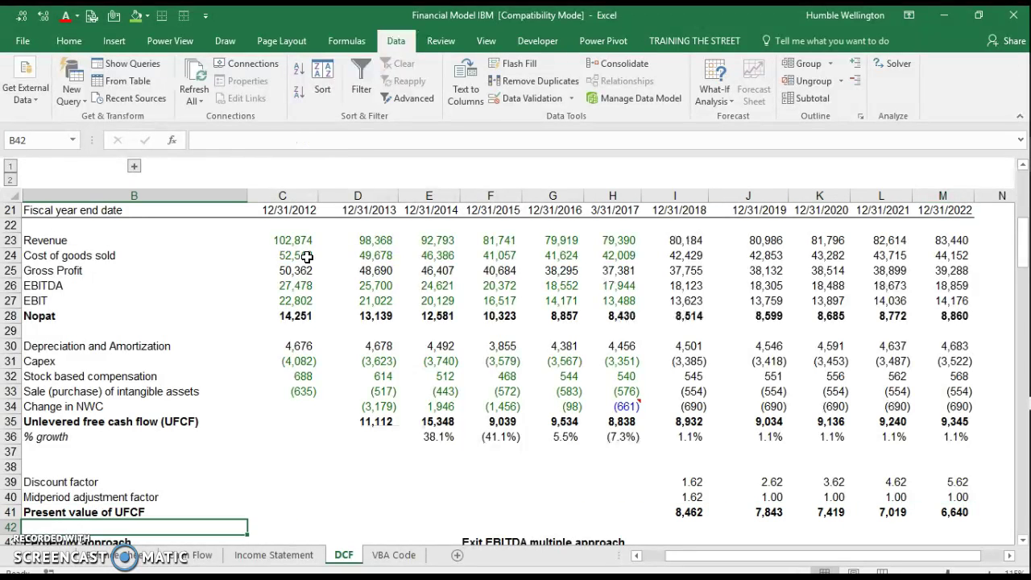
{"action": "key", "text": "Down"}
{"action": "key", "text": "Down"}
{"action": "key", "text": "Up"}
{"action": "key", "text": "Up"}
{"action": "key", "text": "Up"}
{"action": "key", "text": "Up"}
{"action": "key", "text": "Up"}
{"action": "key", "text": "Up"}
{"action": "key", "text": "Up"}
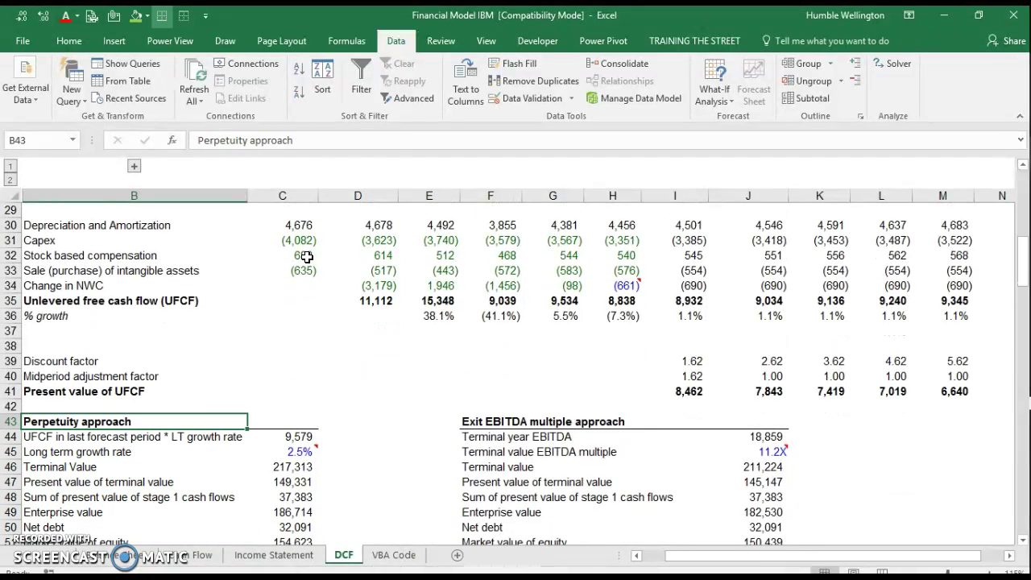
Examine the perpetuity approach formulas in column C down to the enterprise value in C49.
{"action": "key", "text": "Down"}
{"action": "key", "text": "Down"}
{"action": "key", "text": "Down"}
{"action": "key", "text": "Right"}
{"action": "key", "text": "Down"}
{"action": "key", "text": "Down"}
{"action": "key", "text": "Down"}
{"action": "key", "text": "Down"}
{"action": "key", "text": "Down"}
{"action": "key", "text": "Down"}
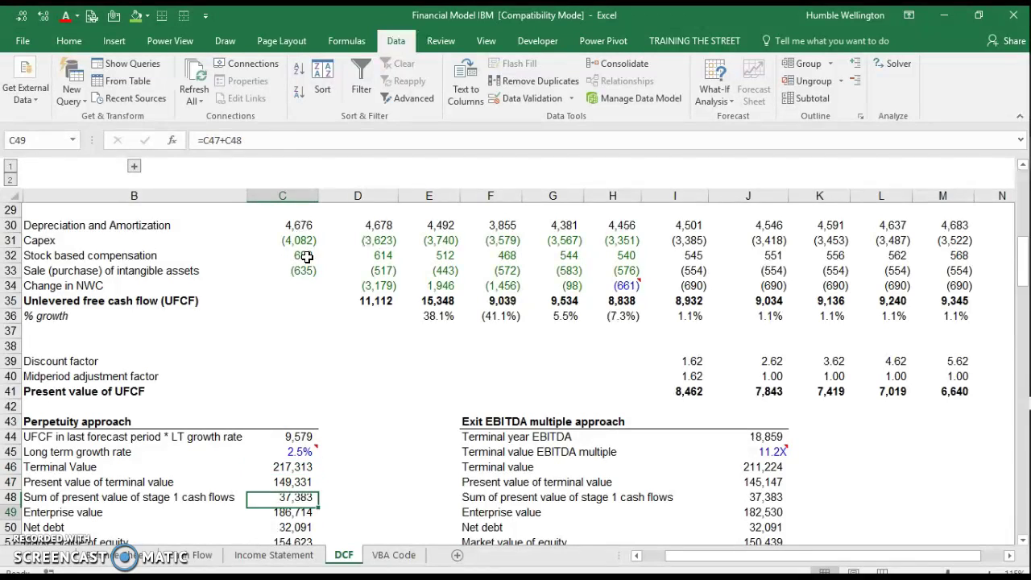
Examine the perpetuity terminal value formula in C46 and return to the Perpetuity approach heading.
{"action": "key", "text": "Up"}
{"action": "key", "text": "Up"}
{"action": "key", "text": "Up"}
{"action": "key", "text": "Up"}
{"action": "key", "text": "Up"}
{"action": "key", "text": "Up"}
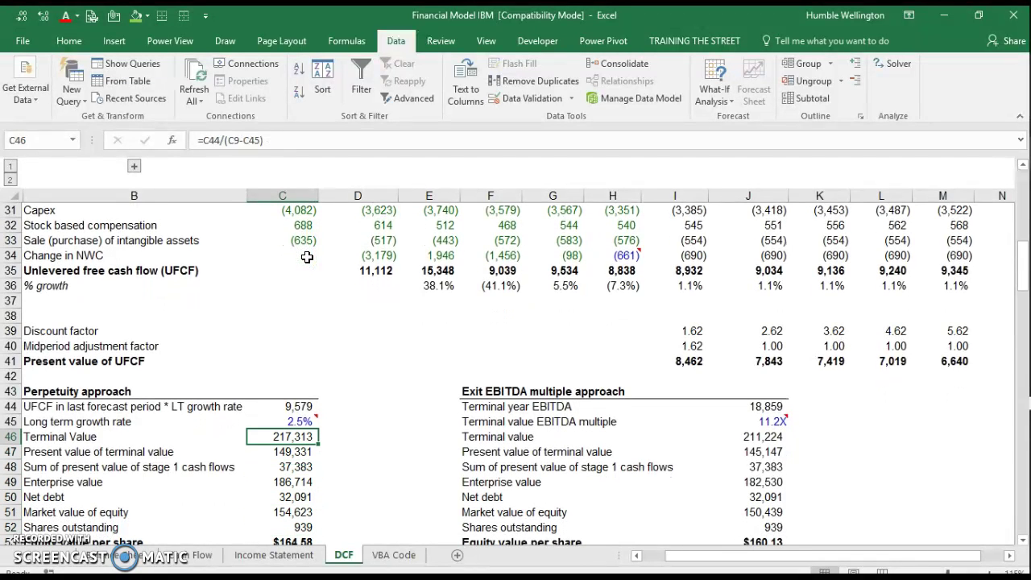
{"action": "key", "text": "Up"}
{"action": "key", "text": "Up"}
{"action": "key", "text": "Left"}
{"action": "key", "text": "Up"}
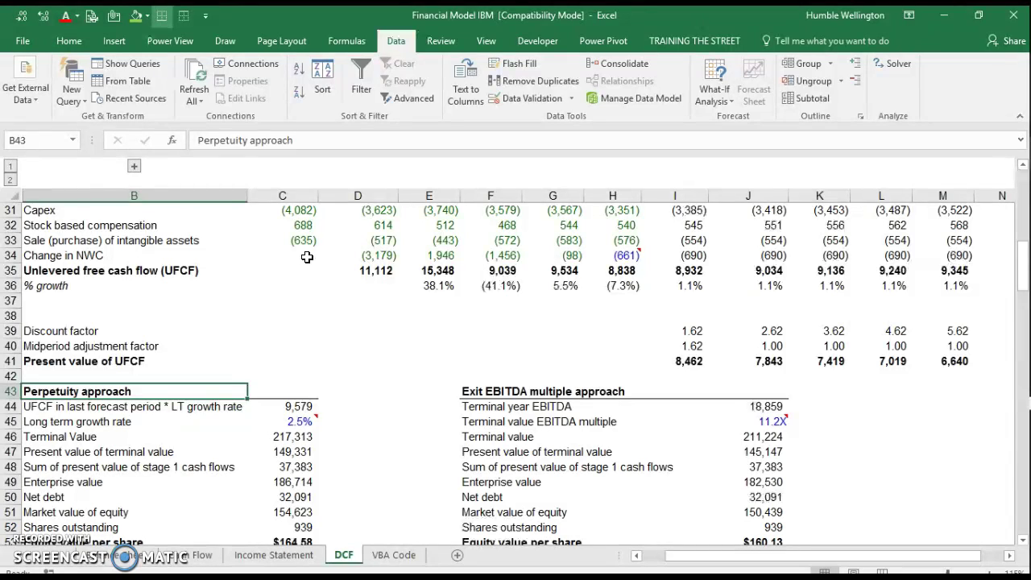
Look across from the perpetuity approach to the Exit EBITDA multiple approach heading in F43.
{"action": "key", "text": "Right"}
{"action": "key", "text": "Right"}
{"action": "key", "text": "Right"}
{"action": "key", "text": "Right"}
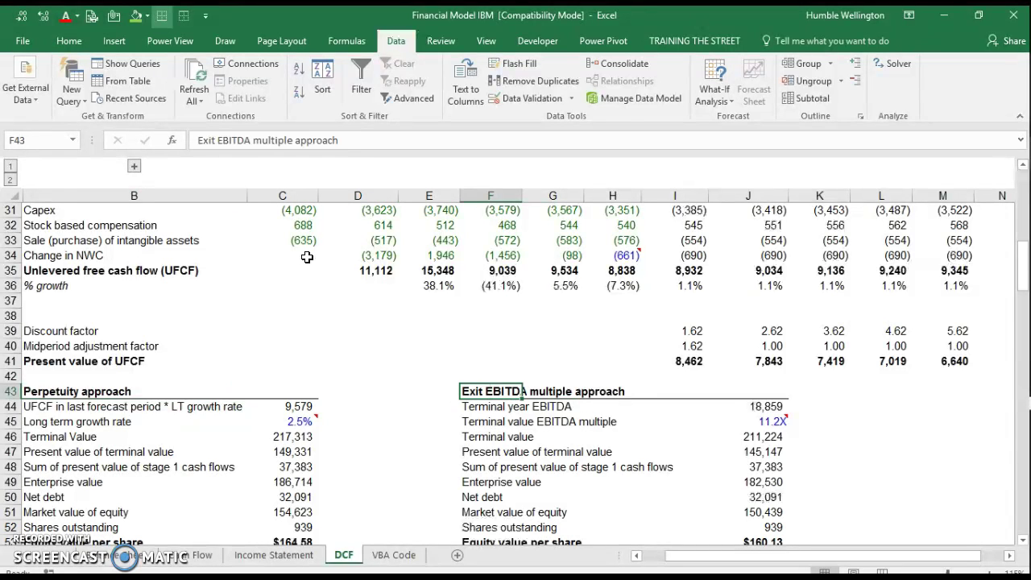
{"action": "key", "text": "ctrl+Right"}
Go back up to the free cash flow build out and inspect the 2022P EBITDA formula in M26.
{"action": "key", "text": "ctrl+Left"}
{"action": "key", "text": "ctrl+Up"}
{"action": "key", "text": "ctrl+Up"}
{"action": "key", "text": "Right"}
{"action": "key", "text": "Right"}
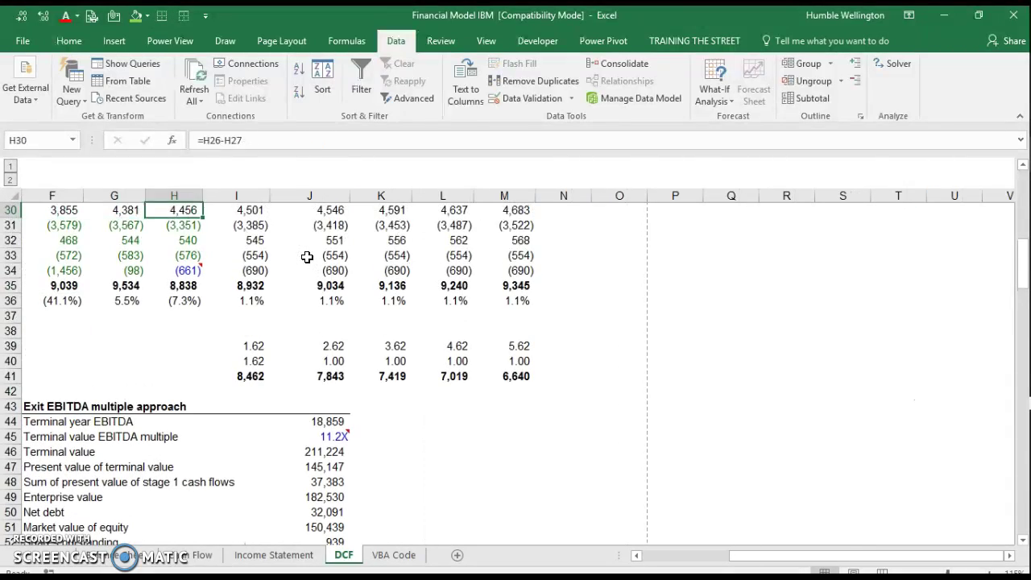
{"action": "key", "text": "ctrl+Up"}
{"action": "key", "text": "ctrl+Up"}
{"action": "key", "text": "ctrl+Up"}
{"action": "key", "text": "Right"}
{"action": "key", "text": "Up"}
{"action": "key", "text": "Right"}
{"action": "key", "text": "Right"}
{"action": "key", "text": "Up"}
{"action": "key", "text": "Down"}
{"action": "key", "text": "Right"}
{"action": "key", "text": "Right"}
{"action": "key", "text": "Down"}
{"action": "key", "text": "Down"}
{"action": "key", "text": "Down"}
{"action": "key", "text": "Down"}
{"action": "key", "text": "Down"}
{"action": "key", "text": "Down"}
{"action": "key", "text": "Down"}
{"action": "key", "text": "ctrl+Left"}
{"action": "key", "text": "Up"}
{"action": "key", "text": "ctrl+Right"}
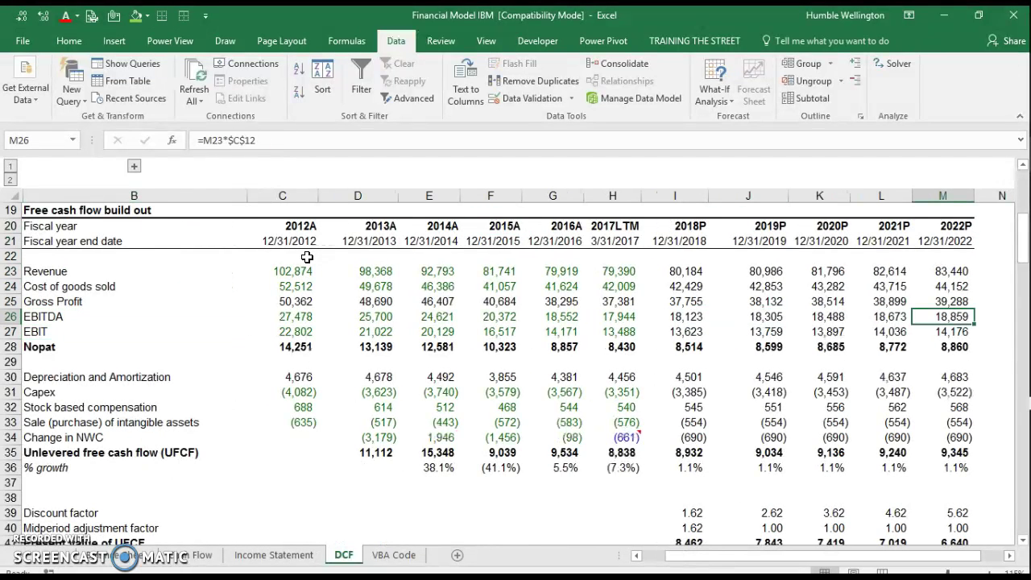
{"action": "key", "text": "F2"}
{"action": "key", "text": "Escape"}
Go down past the build out and both terminal value approaches to just above the Sensitivity analysis section.
{"action": "key", "text": "Down"}
{"action": "key", "text": "Down"}
{"action": "key", "text": "Down"}
{"action": "key", "text": "Left"}
{"action": "key", "text": "Left"}
{"action": "key", "text": "Left"}
{"action": "key", "text": "Left"}
{"action": "key", "text": "Left"}
{"action": "key", "text": "Left"}
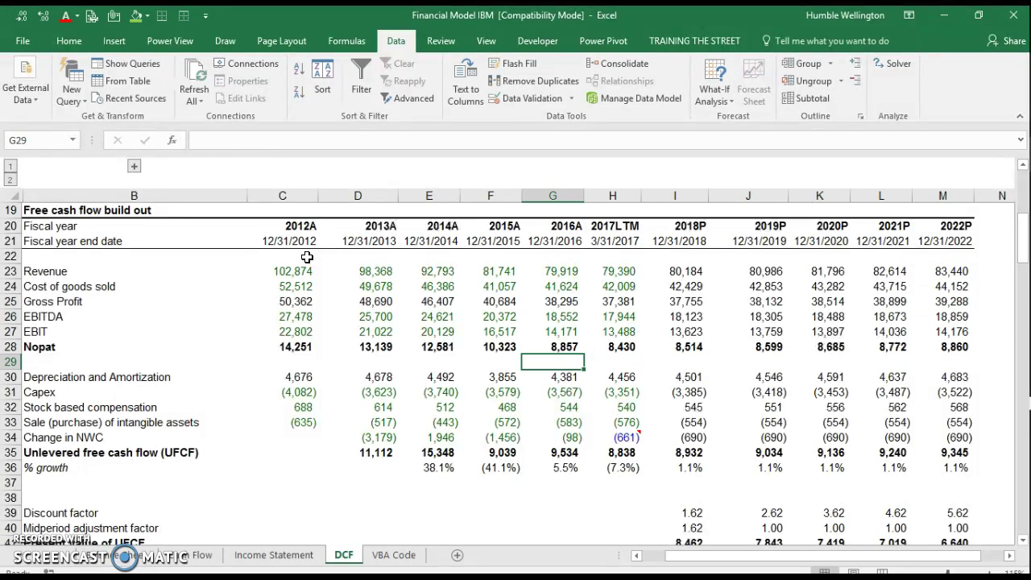
{"action": "key", "text": "Down"}
{"action": "key", "text": "Down"}
{"action": "key", "text": "Down"}
{"action": "key", "text": "Down"}
{"action": "key", "text": "Down"}
{"action": "key", "text": "Down"}
{"action": "key", "text": "Down"}
{"action": "key", "text": "Down"}
{"action": "key", "text": "Down"}
{"action": "key", "text": "Down"}
{"action": "key", "text": "Down"}
{"action": "key", "text": "Down"}
{"action": "key", "text": "Down"}
{"action": "key", "text": "Down"}
{"action": "key", "text": "Down"}
{"action": "key", "text": "Down"}
{"action": "key", "text": "Down"}
{"action": "key", "text": "Down"}
{"action": "key", "text": "Down"}
{"action": "key", "text": "Down"}
{"action": "key", "text": "Up"}
{"action": "key", "text": "Up"}
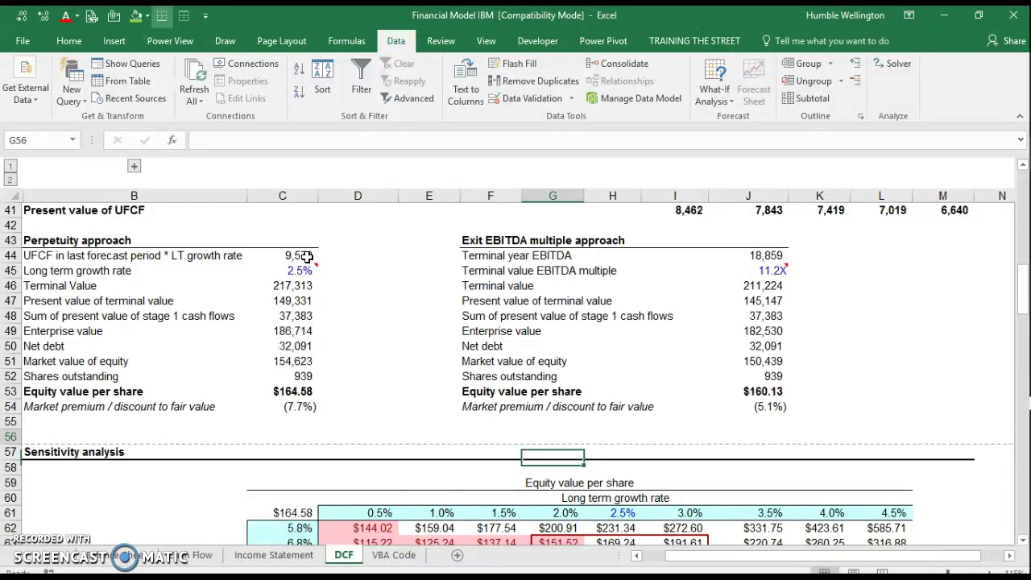
Read the comment on the terminal value EBITDA multiple in J45, leaving it unchanged.
{"action": "key", "text": "Up"}
{"action": "key", "text": "Up"}
{"action": "key", "text": "Up"}
{"action": "key", "text": "Up"}
{"action": "key", "text": "Up"}
{"action": "key", "text": "Up"}
{"action": "key", "text": "Up"}
{"action": "key", "text": "Up"}
{"action": "key", "text": "Up"}
{"action": "key", "text": "Up"}
{"action": "key", "text": "Up"}
{"action": "key", "text": "Right"}
{"action": "key", "text": "Right"}
{"action": "key", "text": "Right"}
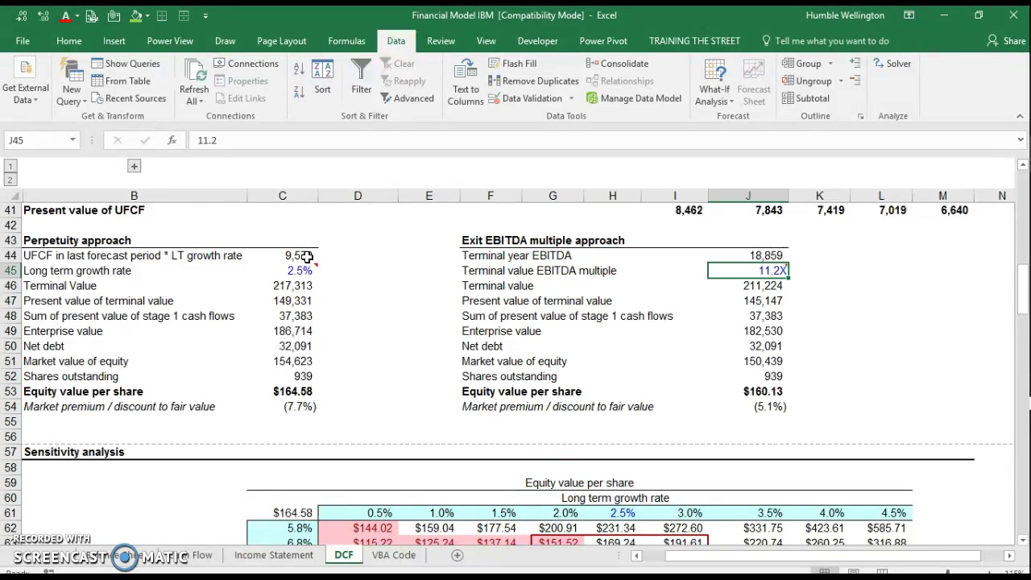
{"action": "key", "text": "shift+F2"}
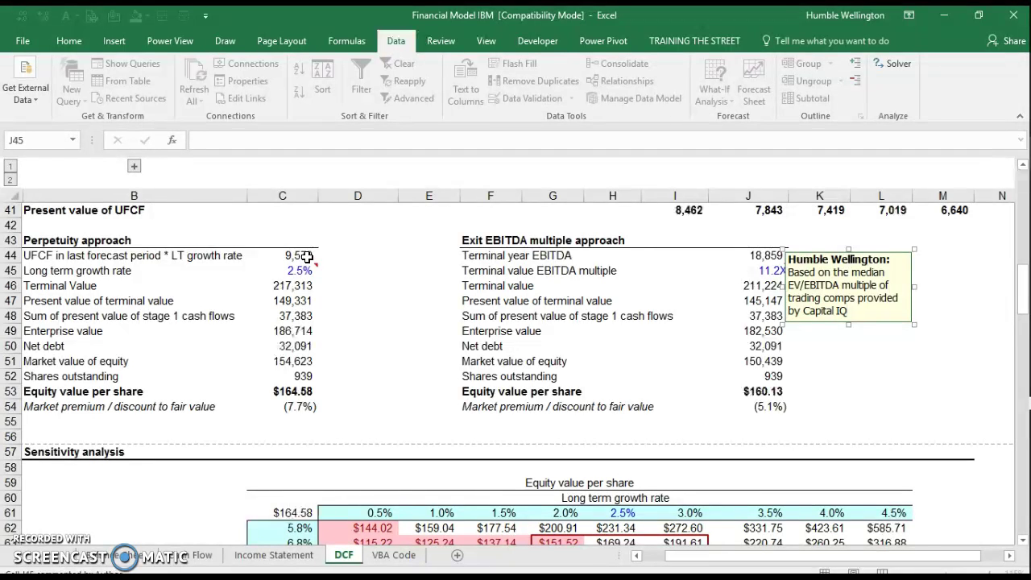
{"action": "key", "text": "Escape"}
{"action": "key", "text": "Escape"}
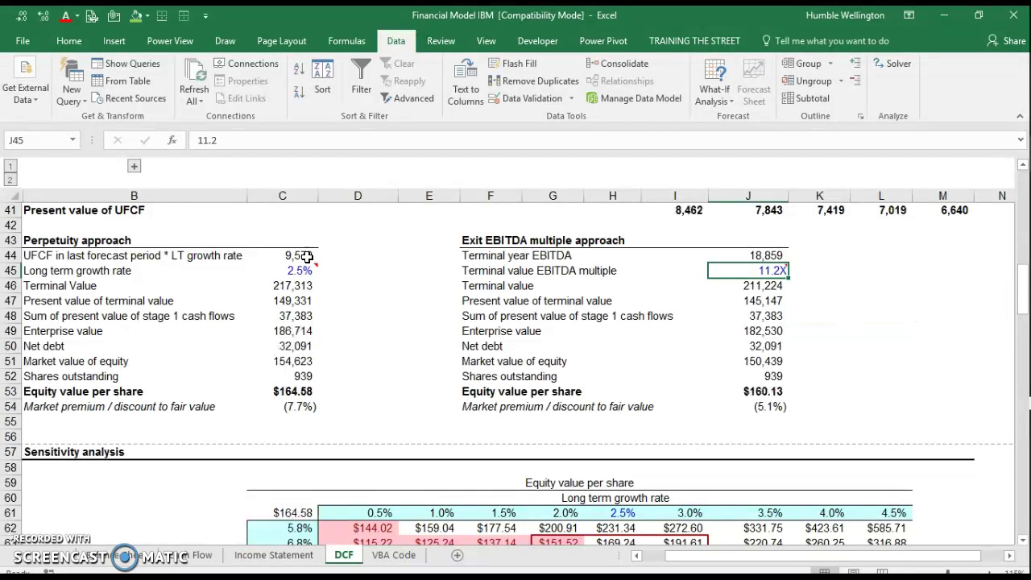
Inspect the terminal value and present value of terminal value formulas in J46 and J47 of the Exit EBITDA multiple approach.
{"action": "key", "text": "Down"}
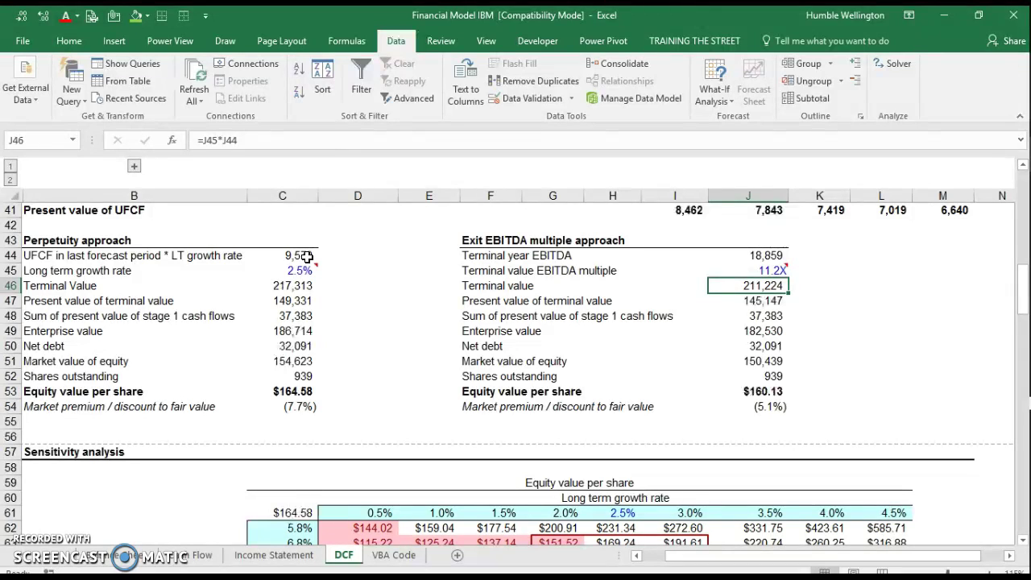
{"action": "key", "text": "Down"}
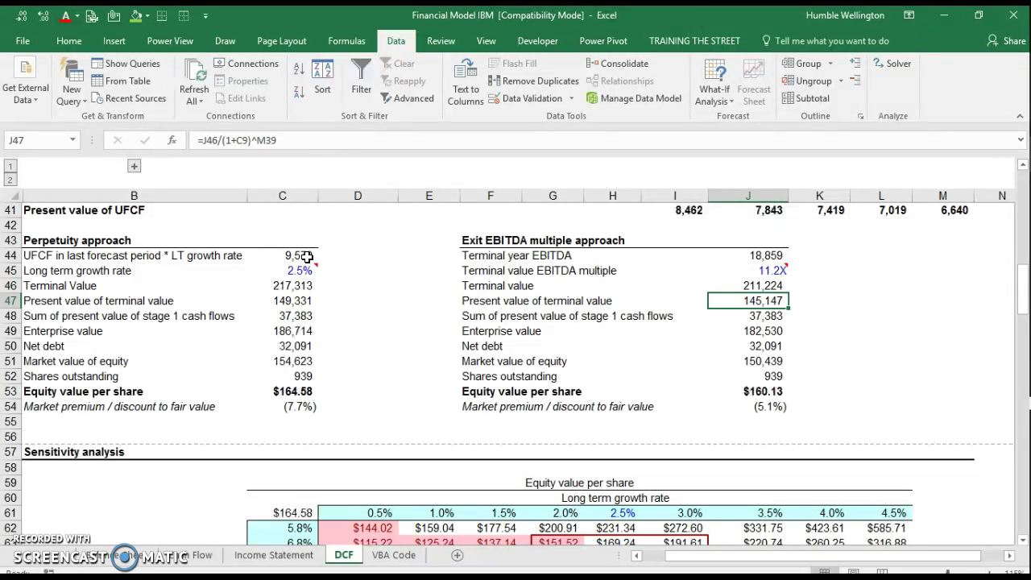
{"action": "key", "text": "Up"}
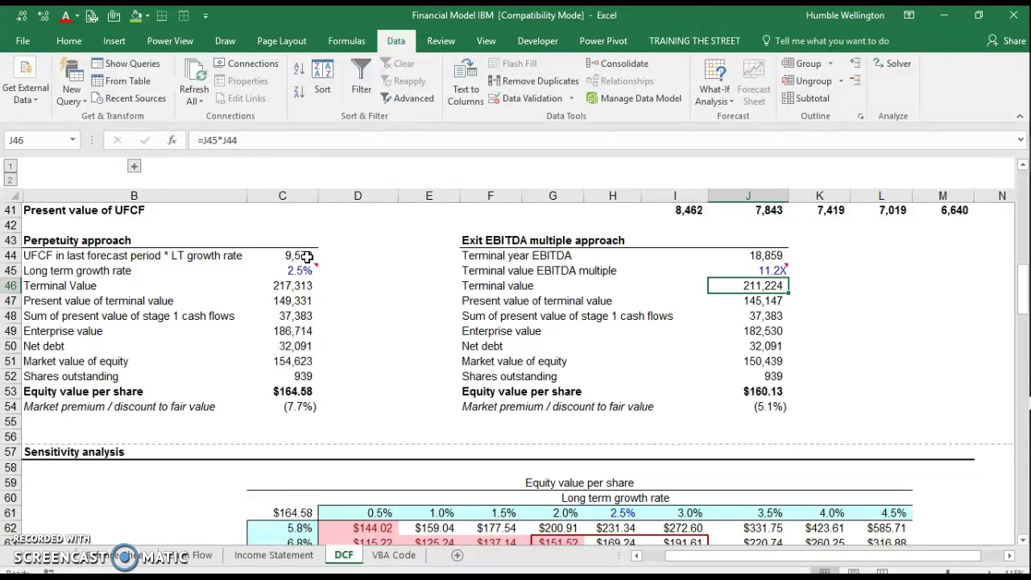
{"action": "key", "text": "Down"}
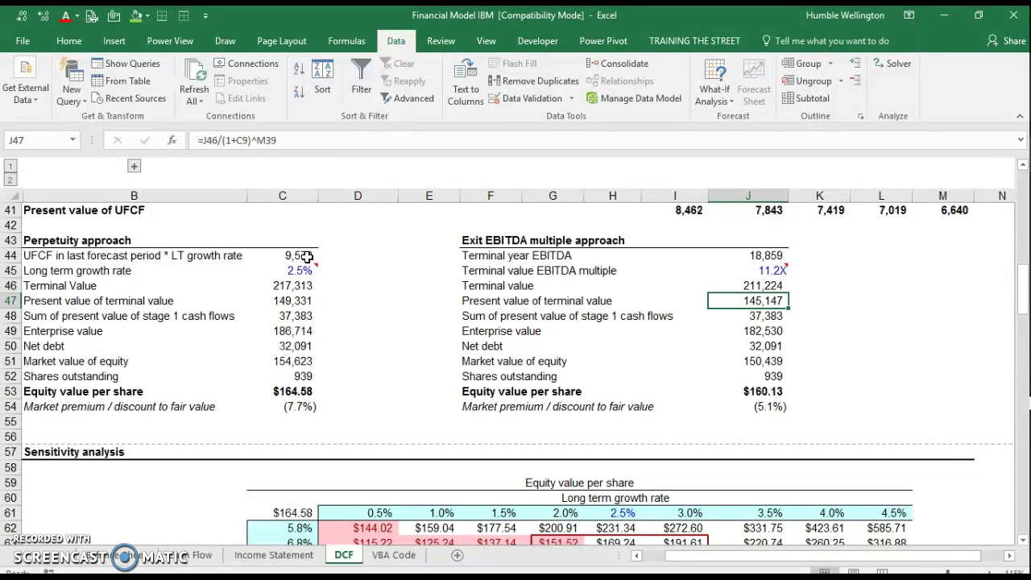
{"action": "key", "text": "Down"}
Look up at the present value of UFCF row in row 41, and return to the Enterprise value formula in J49.
{"action": "key", "text": "Up"}
{"action": "key", "text": "Up"}
{"action": "key", "text": "Up"}
{"action": "key", "text": "Up"}
{"action": "key", "text": "Up"}
{"action": "key", "text": "Up"}
{"action": "key", "text": "Up"}
{"action": "key", "text": "Left"}
{"action": "key", "text": "Right"}
{"action": "key", "text": "Right"}
{"action": "key", "text": "Down"}
{"action": "key", "text": "Down"}
{"action": "key", "text": "Down"}
{"action": "key", "text": "Down"}
{"action": "key", "text": "Down"}
{"action": "key", "text": "Down"}
{"action": "key", "text": "Down"}
{"action": "key", "text": "Down"}
{"action": "key", "text": "Left"}
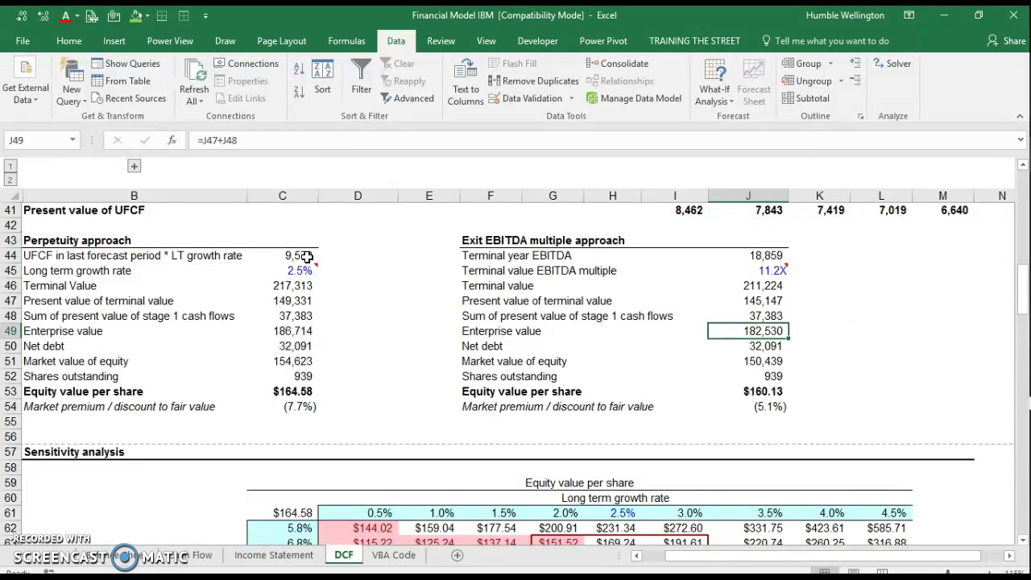
Inspect the exit multiple formulas from net debt down to equity value per share in J53.
{"action": "key", "text": "Down"}
{"action": "key", "text": "Down"}
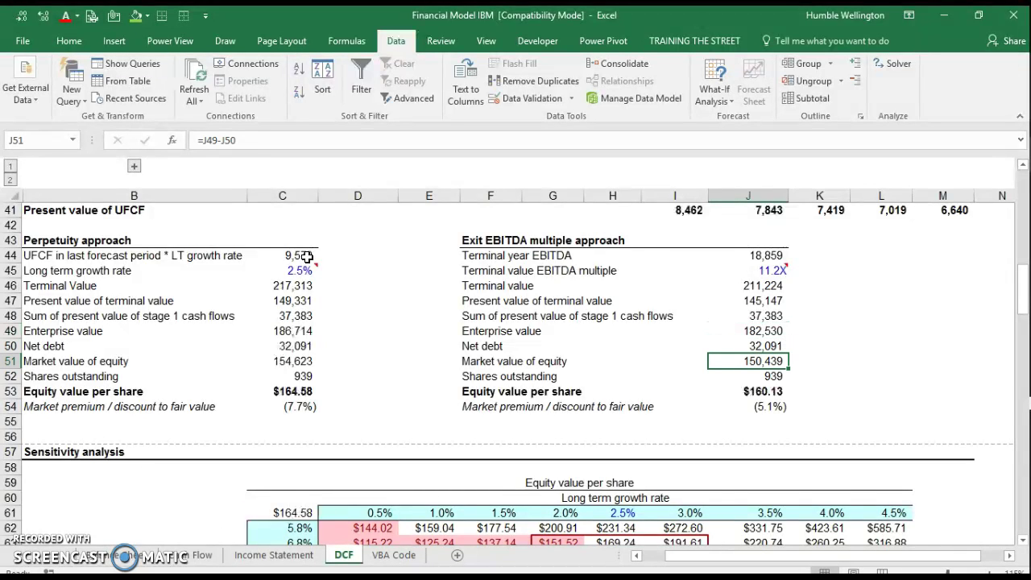
{"action": "key", "text": "Down"}
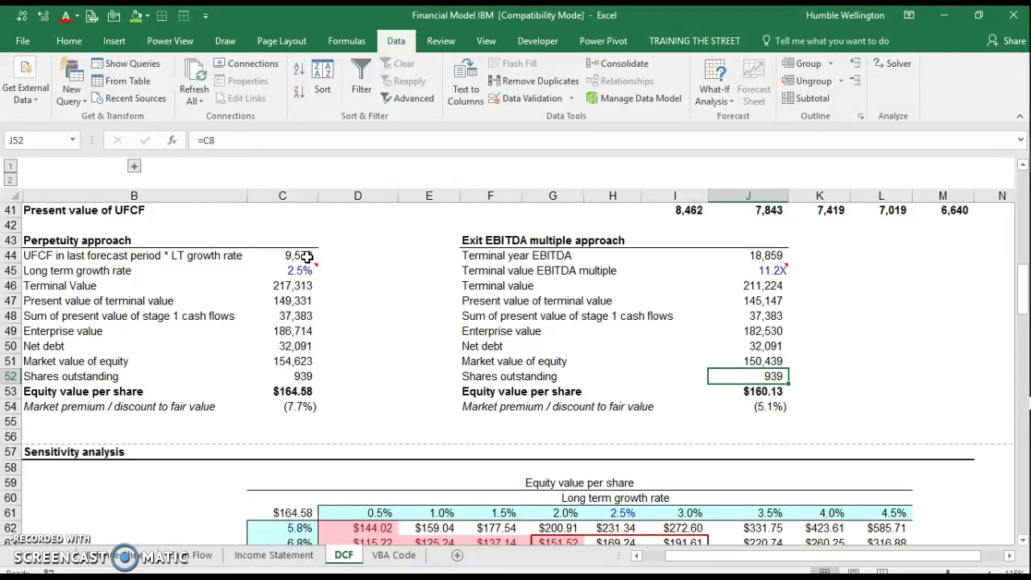
{"action": "key", "text": "Down"}
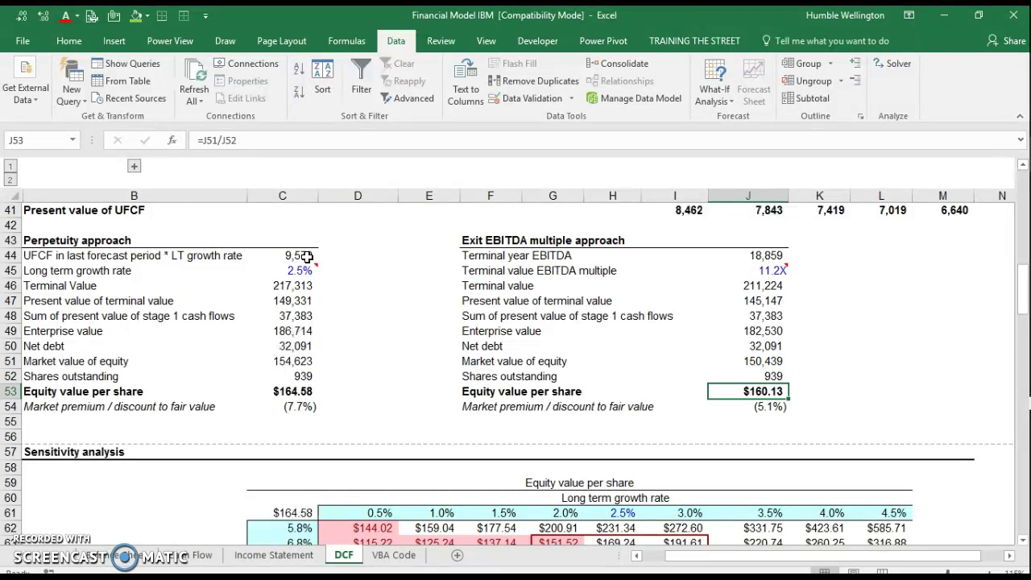
Examine the exit multiple's Shares outstanding row, from the label in F52 to the linked share count in J52.
{"action": "key", "text": "Up"}
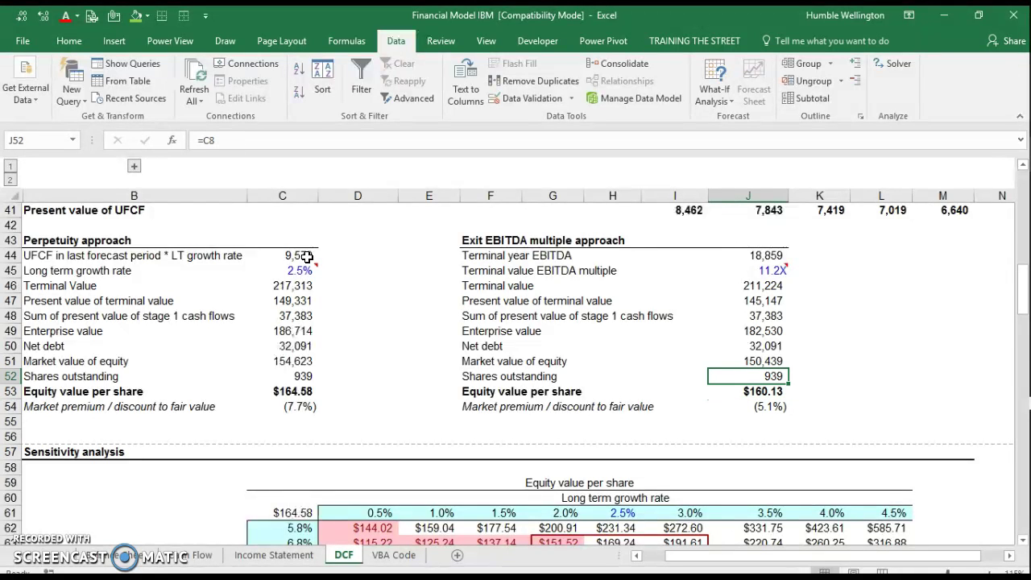
{"action": "key", "text": "Left"}
{"action": "key", "text": "Left"}
{"action": "key", "text": "Left"}
{"action": "key", "text": "Left"}
{"action": "key", "text": "Right"}
{"action": "key", "text": "Right"}
{"action": "key", "text": "Right"}
{"action": "key", "text": "Right"}
{"action": "key", "text": "Right"}
{"action": "key", "text": "Left"}
{"action": "key", "text": "Left"}
{"action": "key", "text": "Left"}
{"action": "key", "text": "Left"}
{"action": "key", "text": "Left"}
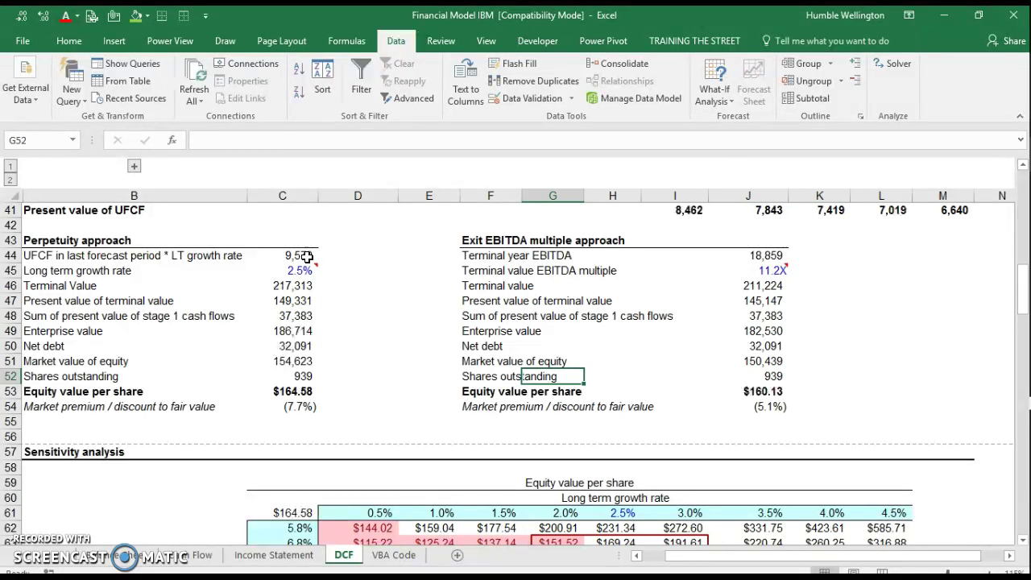
{"action": "key", "text": "Right"}
{"action": "key", "text": "Right"}
{"action": "key", "text": "Right"}
{"action": "key", "text": "Right"}
{"action": "key", "text": "Right"}
{"action": "key", "text": "Left"}
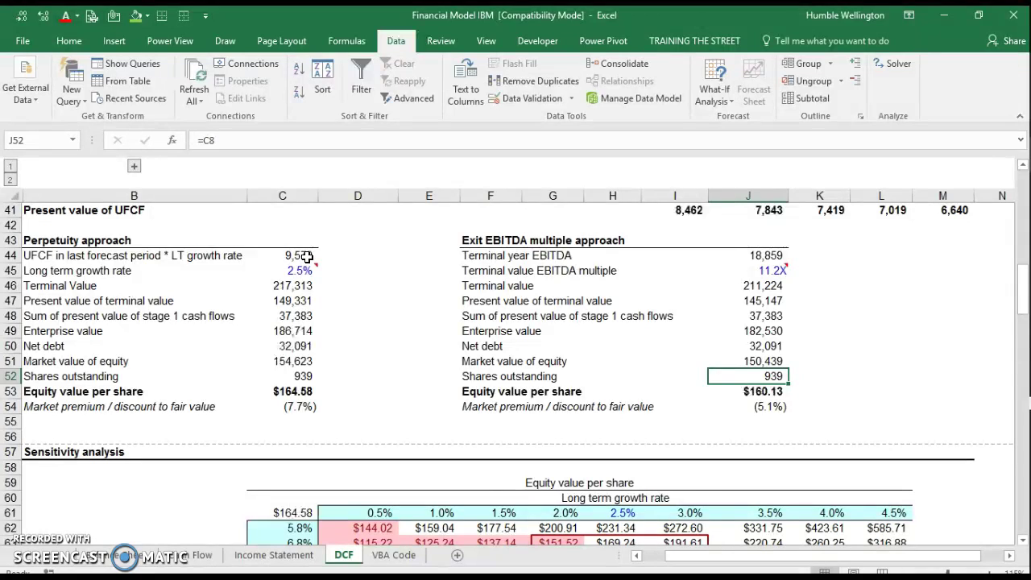
{"action": "key", "text": "Left"}
{"action": "key", "text": "Left"}
{"action": "key", "text": "Left"}
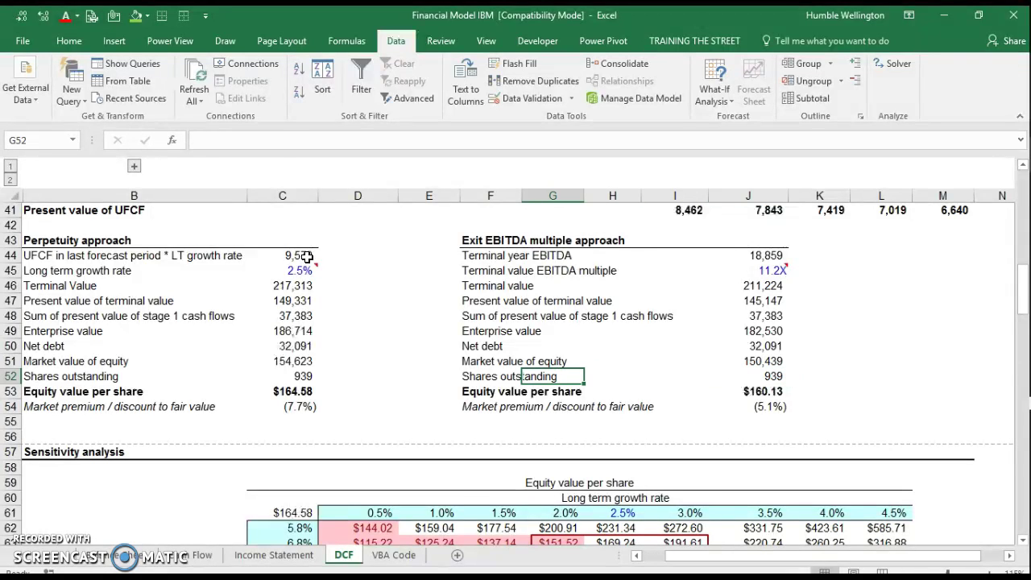
{"action": "key", "text": "Right"}
{"action": "key", "text": "Right"}
{"action": "key", "text": "Right"}
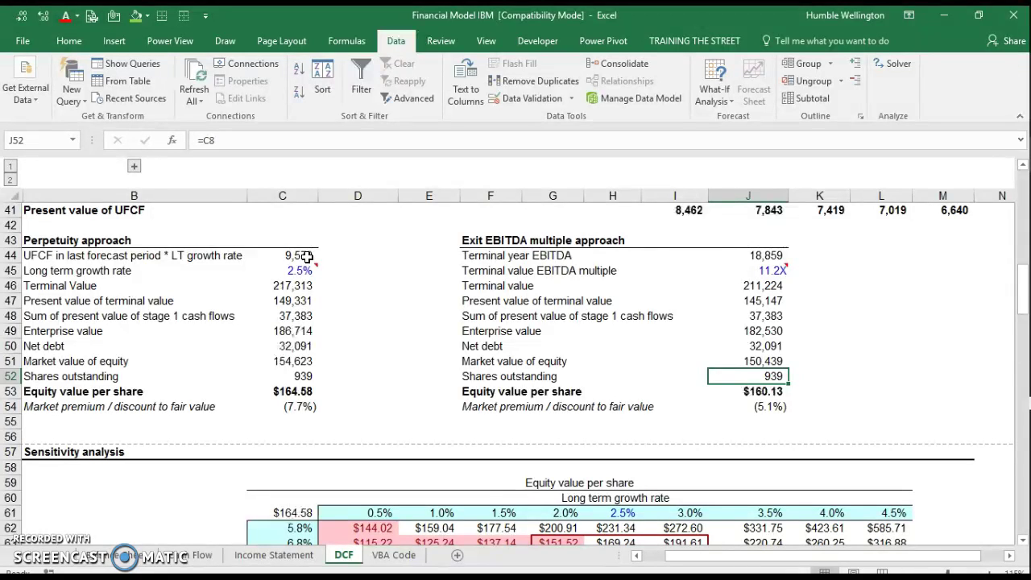
{"action": "key", "text": "Left"}
{"action": "key", "text": "Left"}
{"action": "key", "text": "Left"}
{"action": "key", "text": "Left"}
{"action": "key", "text": "Right"}
{"action": "key", "text": "Right"}
{"action": "key", "text": "Right"}
{"action": "key", "text": "Left"}
{"action": "key", "text": "Left"}
{"action": "key", "text": "Left"}
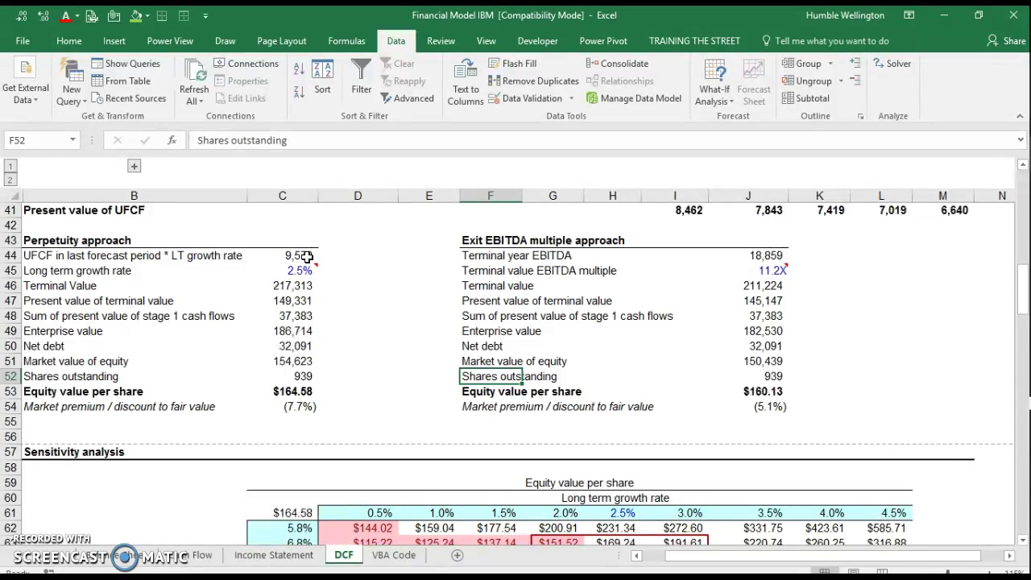
{"action": "key", "text": "Right"}
{"action": "key", "text": "Right"}
{"action": "key", "text": "Right"}
{"action": "key", "text": "Right"}
Compare the equity value per share of the exit multiple approach in J53 with the perpetuity approach in C53.
{"action": "key", "text": "Down"}
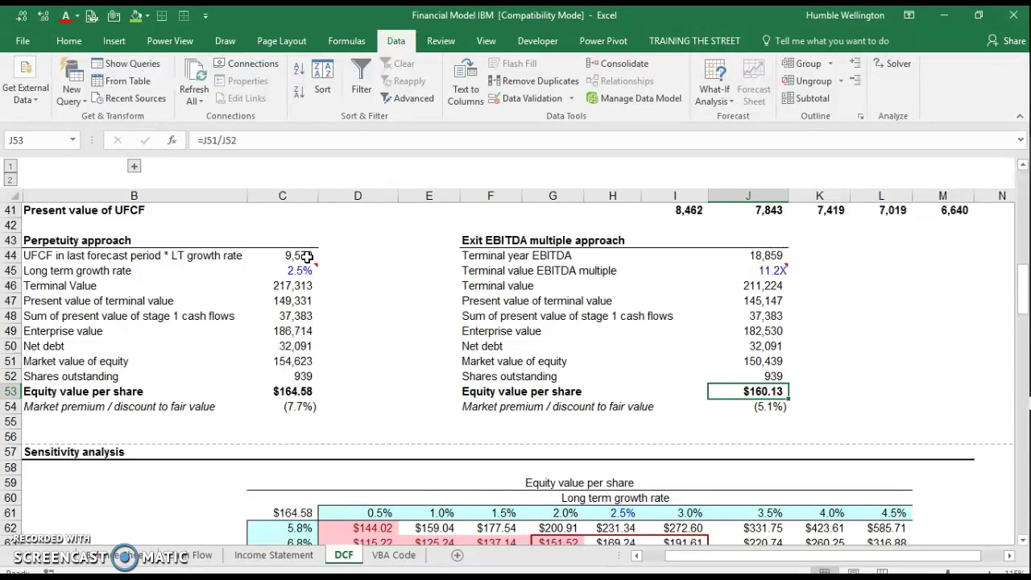
{"action": "key", "text": "Left"}
{"action": "key", "text": "Left"}
{"action": "key", "text": "Left"}
{"action": "key", "text": "Left"}
{"action": "key", "text": "Left"}
{"action": "key", "text": "Left"}
{"action": "key", "text": "Left"}
{"action": "key", "text": "Left"}
{"action": "key", "text": "Right"}
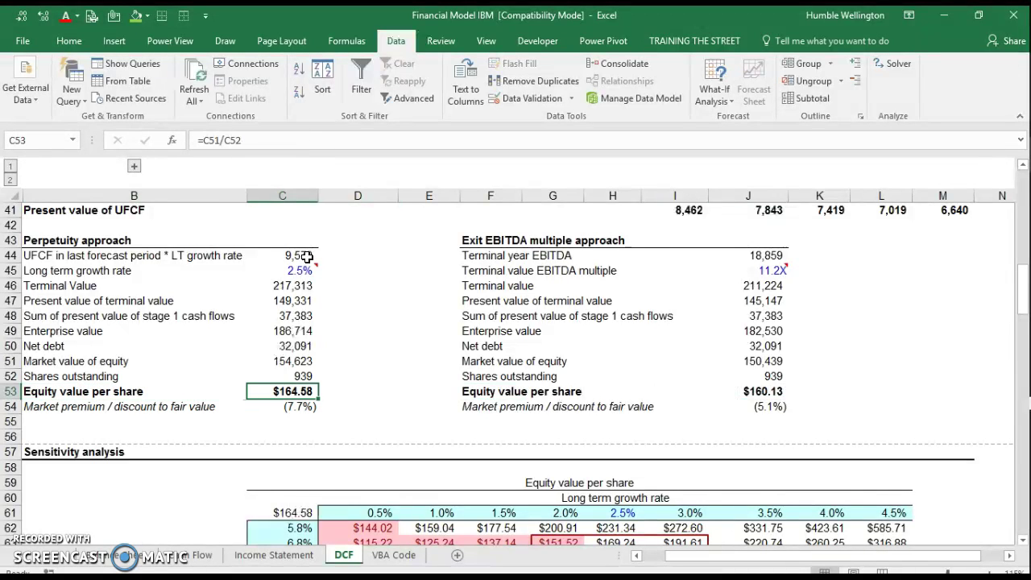
{"action": "key", "text": "Left"}
{"action": "key", "text": "Right"}
{"action": "key", "text": "ctrl+Right"}
{"action": "key", "text": "ctrl+Right"}
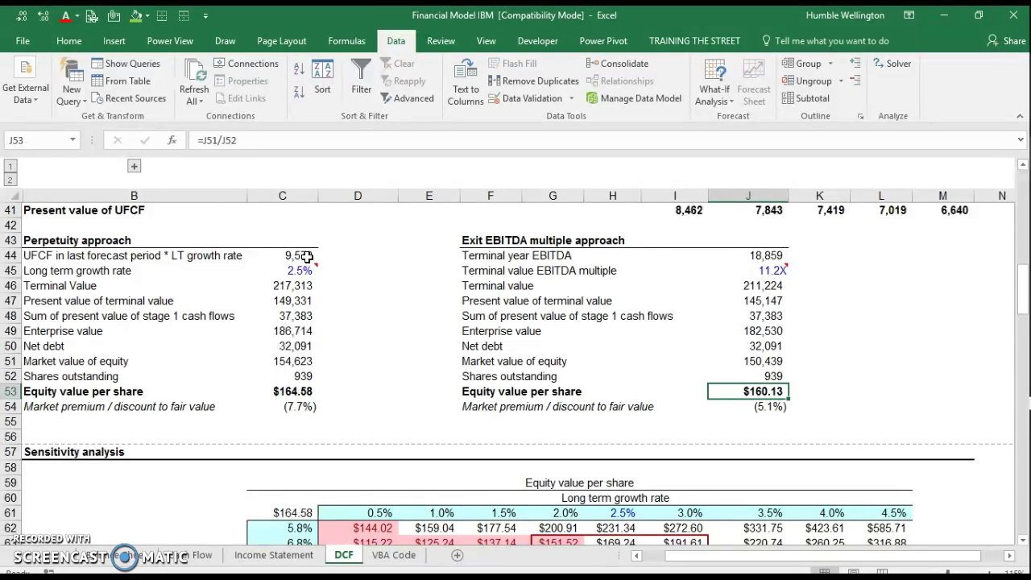
Inspect the market premium / discount to fair value formulas in J54 and C54.
{"action": "key", "text": "Down"}
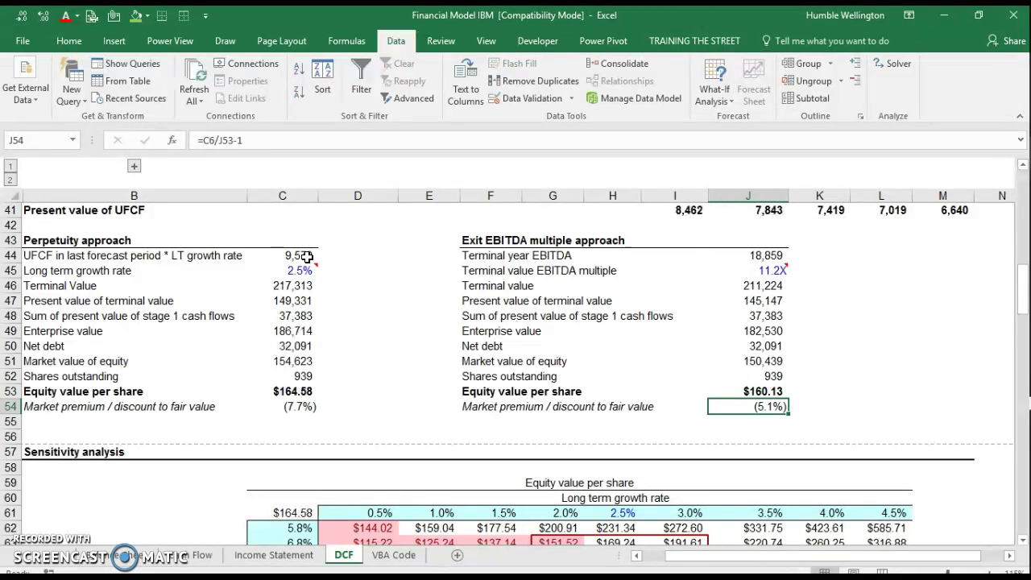
{"action": "key", "text": "ctrl+Left"}
{"action": "key", "text": "ctrl+Left"}
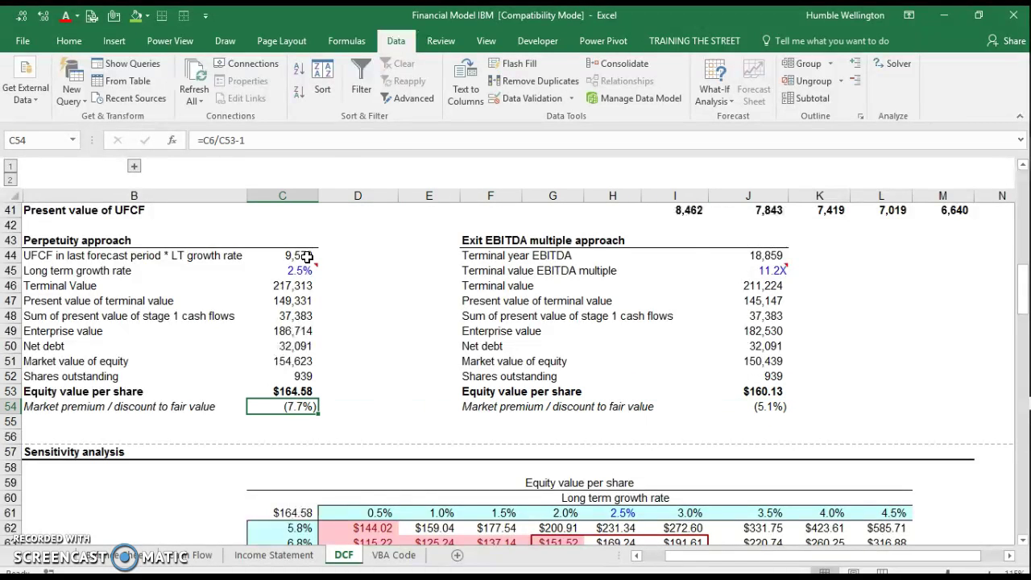
Go up to the Assumptions section and check the share price in C6 that the premium / discount formulas reference.
{"action": "key", "text": "ctrl+Up"}
{"action": "key", "text": "ctrl+Up"}
{"action": "key", "text": "Down"}
{"action": "key", "text": "Down"}
{"action": "key", "text": "Down"}
{"action": "key", "text": "Down"}
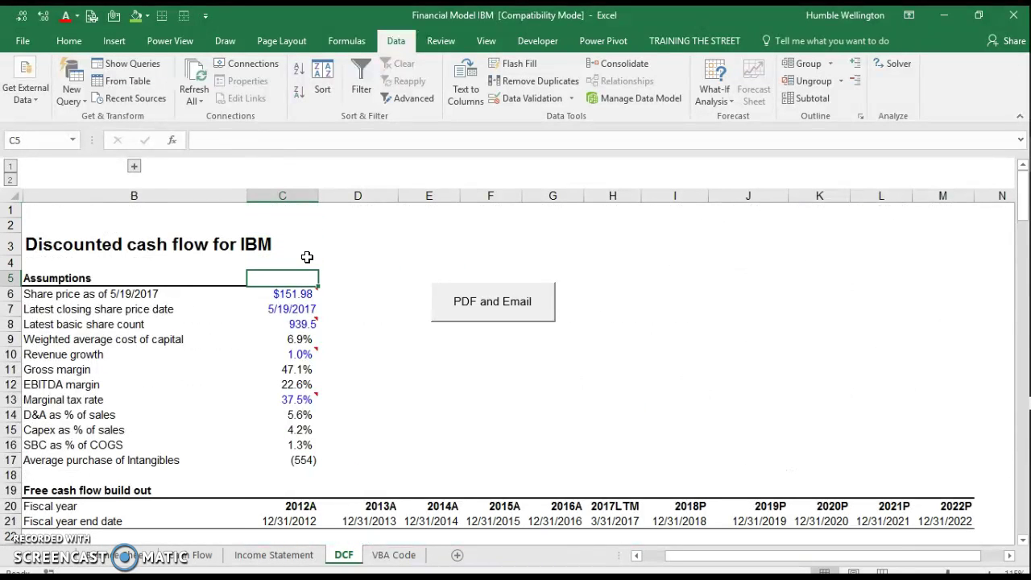
{"action": "key", "text": "Down"}
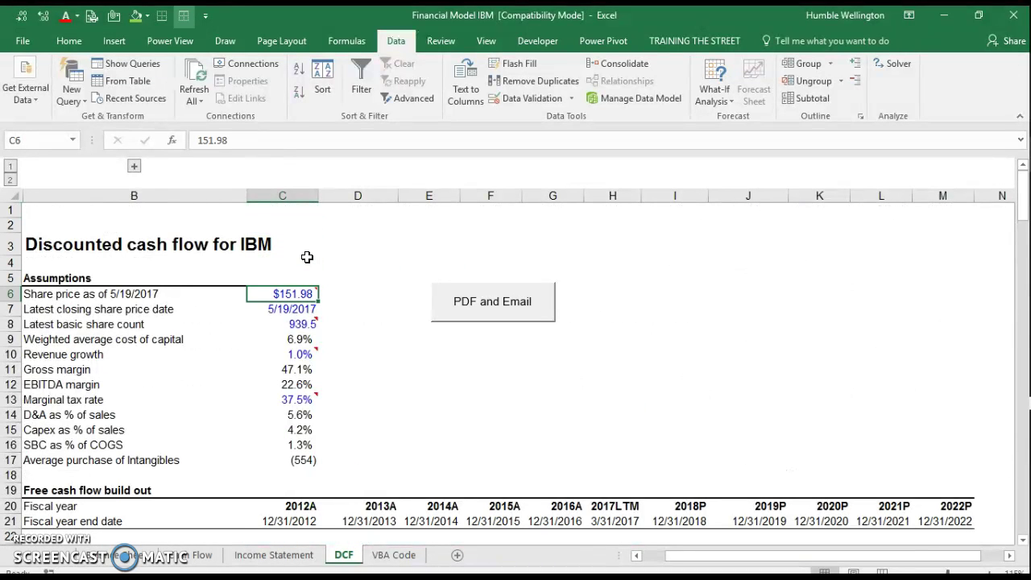
Go back down past the assumptions and free cash flow build out to C55, just below the perpetuity approach.
{"action": "key", "text": "ctrl+Down"}
{"action": "key", "text": "Up"}
{"action": "key", "text": "Up"}
{"action": "key", "text": "Up"}
{"action": "key", "text": "Up"}
{"action": "key", "text": "Up"}
{"action": "key", "text": "Up"}
{"action": "key", "text": "Up"}
{"action": "key", "text": "Up"}
{"action": "key", "text": "Up"}
{"action": "key", "text": "Up"}
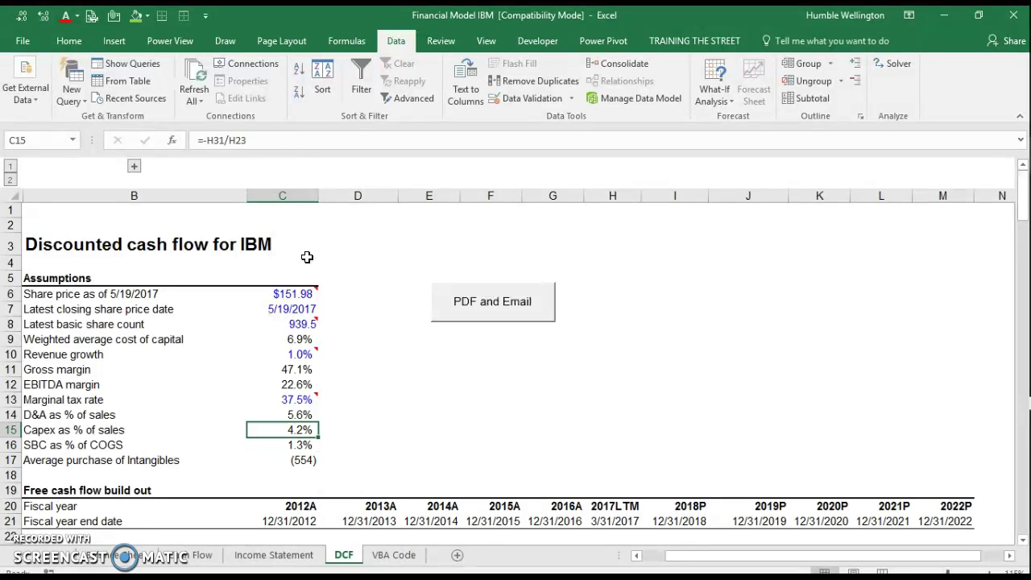
{"action": "key", "text": "ctrl+Down"}
{"action": "key", "text": "ctrl+Down"}
{"action": "key", "text": "ctrl+Down"}
{"action": "key", "text": "ctrl+Down"}
{"action": "key", "text": "ctrl+Down"}
{"action": "key", "text": "ctrl+Down"}
{"action": "key", "text": "ctrl+Down"}
{"action": "key", "text": "ctrl+Down"}
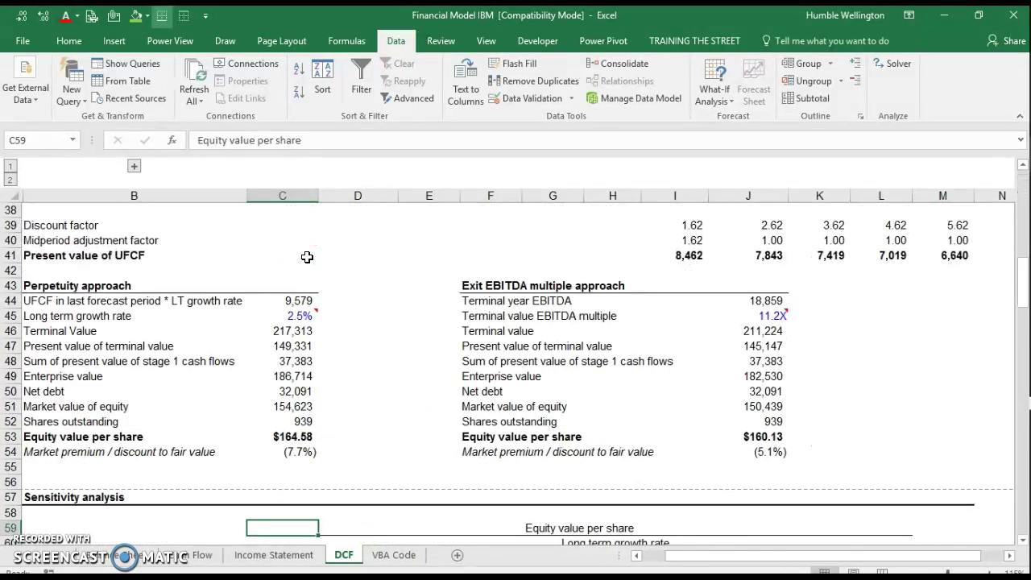
{"action": "key", "text": "Up"}
{"action": "key", "text": "Up"}
{"action": "key", "text": "Up"}
{"action": "key", "text": "Up"}
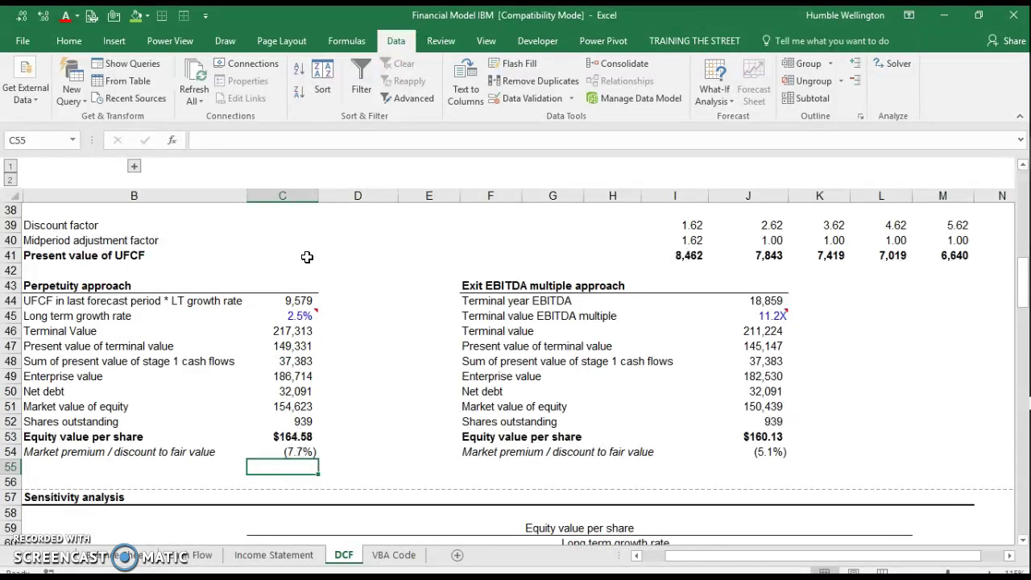
Look over the long term growth rate and WACC sensitivity table, down to the Exit EBITDA multiple table heading in row 69.
{"action": "key", "text": "Down"}
{"action": "key", "text": "Down"}
{"action": "key", "text": "Down"}
{"action": "key", "text": "Down"}
{"action": "key", "text": "Down"}
{"action": "key", "text": "Down"}
{"action": "key", "text": "Down"}
{"action": "key", "text": "Down"}
{"action": "key", "text": "Down"}
{"action": "key", "text": "Down"}
{"action": "key", "text": "Down"}
{"action": "key", "text": "Down"}
{"action": "key", "text": "Down"}
{"action": "key", "text": "Down"}
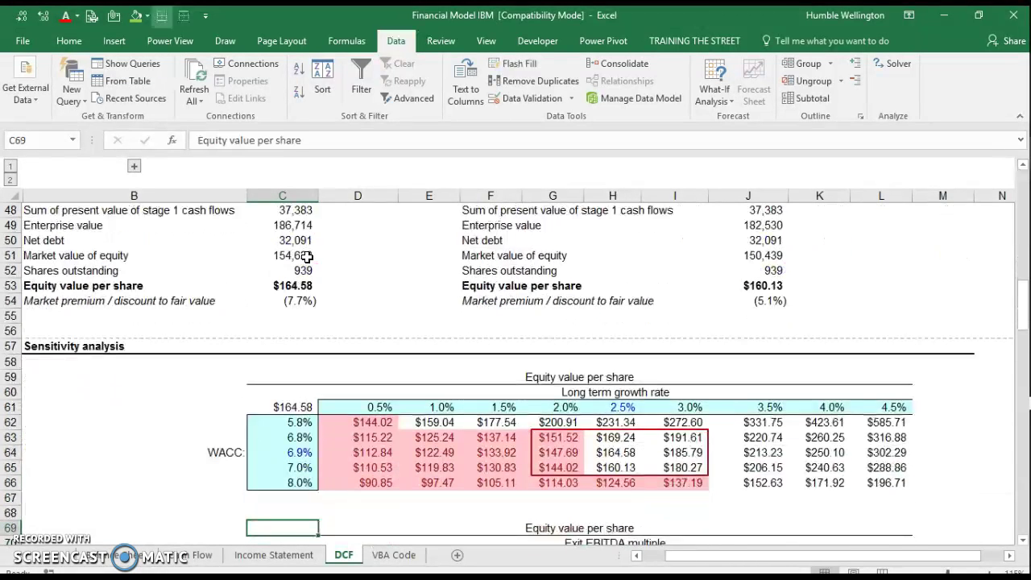
Go back up past the WACC values to the perpetuity approach's equity value per share formula in C53.
{"action": "key", "text": "Up"}
{"action": "key", "text": "Up"}
{"action": "key", "text": "Up"}
{"action": "key", "text": "Up"}
{"action": "key", "text": "Up"}
{"action": "key", "text": "Up"}
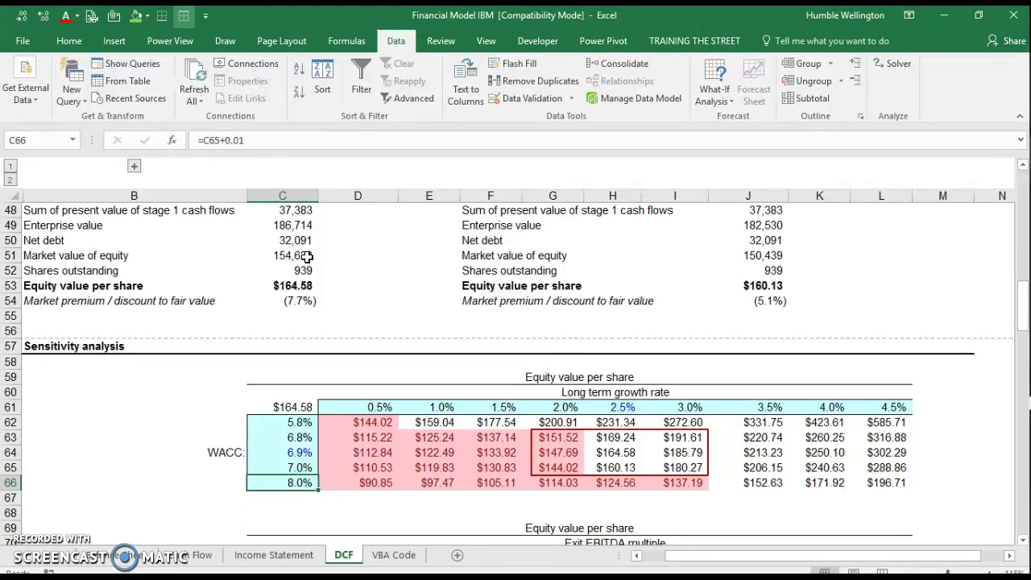
{"action": "key", "text": "Up"}
{"action": "key", "text": "Up"}
{"action": "key", "text": "Up"}
{"action": "key", "text": "Up"}
{"action": "key", "text": "Up"}
{"action": "key", "text": "Up"}
{"action": "key", "text": "Up"}
{"action": "key", "text": "Up"}
{"action": "key", "text": "Up"}
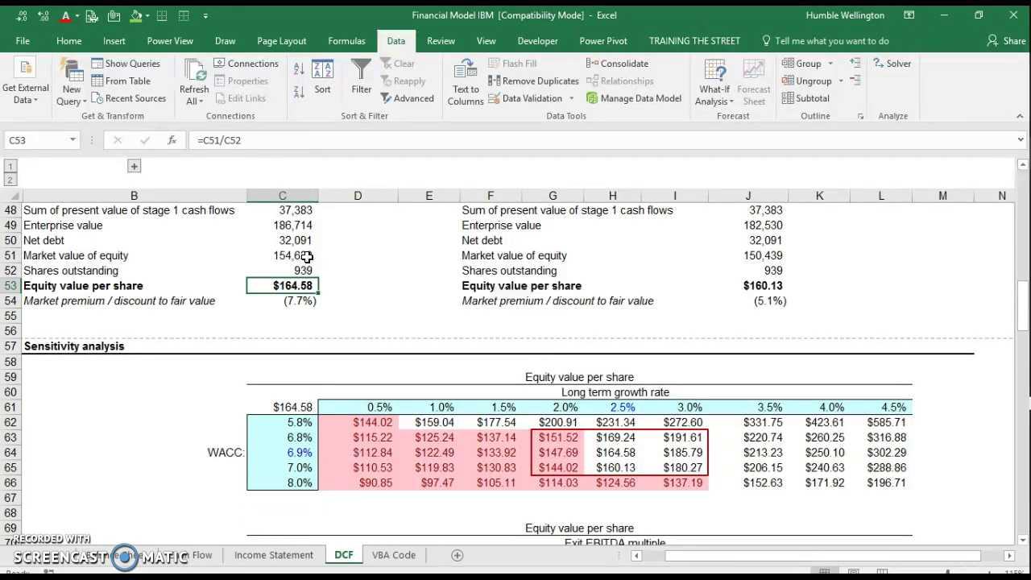
Return to the first sensitivity table and inspect the top WACC value's formula in C62.
{"action": "key", "text": "Right"}
{"action": "key", "text": "Left"}
{"action": "key", "text": "Down"}
{"action": "key", "text": "Down"}
{"action": "key", "text": "Down"}
{"action": "key", "text": "Down"}
{"action": "key", "text": "Down"}
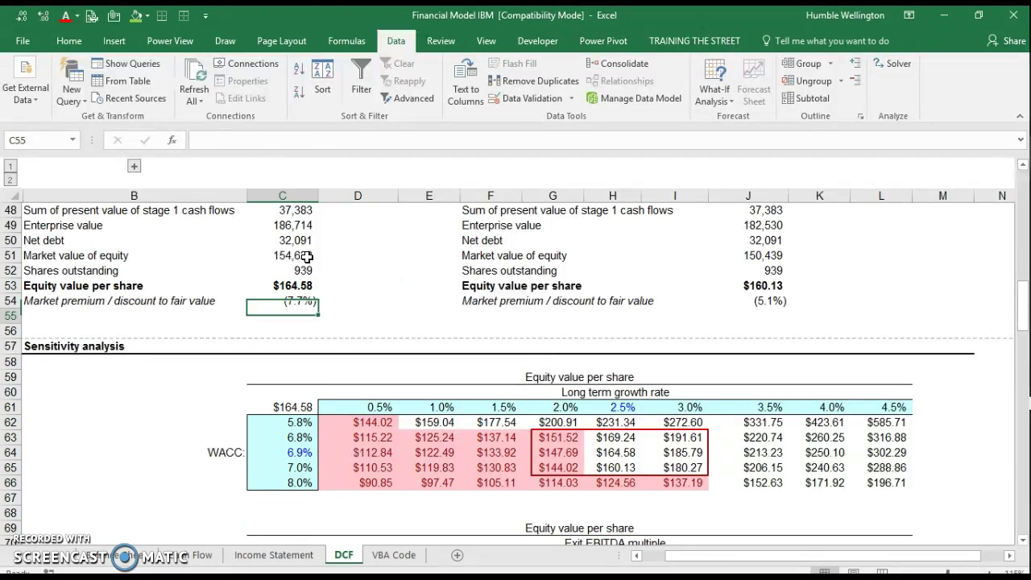
{"action": "key", "text": "Down"}
{"action": "key", "text": "Down"}
{"action": "key", "text": "Down"}
{"action": "key", "text": "Down"}
{"action": "key", "text": "Down"}
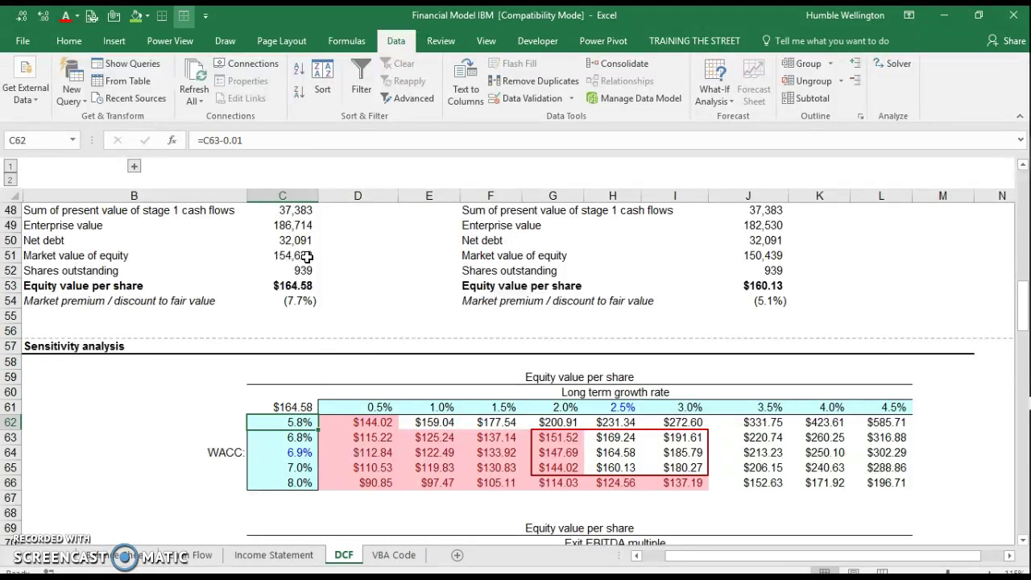
Inspect the base long term growth rate in H61 of the first sensitivity table.
{"action": "key", "text": "Up"}
{"action": "key", "text": "Up"}
{"action": "key", "text": "Up"}
{"action": "key", "text": "Right"}
{"action": "key", "text": "Right"}
{"action": "key", "text": "Right"}
{"action": "key", "text": "Right"}
{"action": "key", "text": "Right"}
{"action": "key", "text": "Down"}
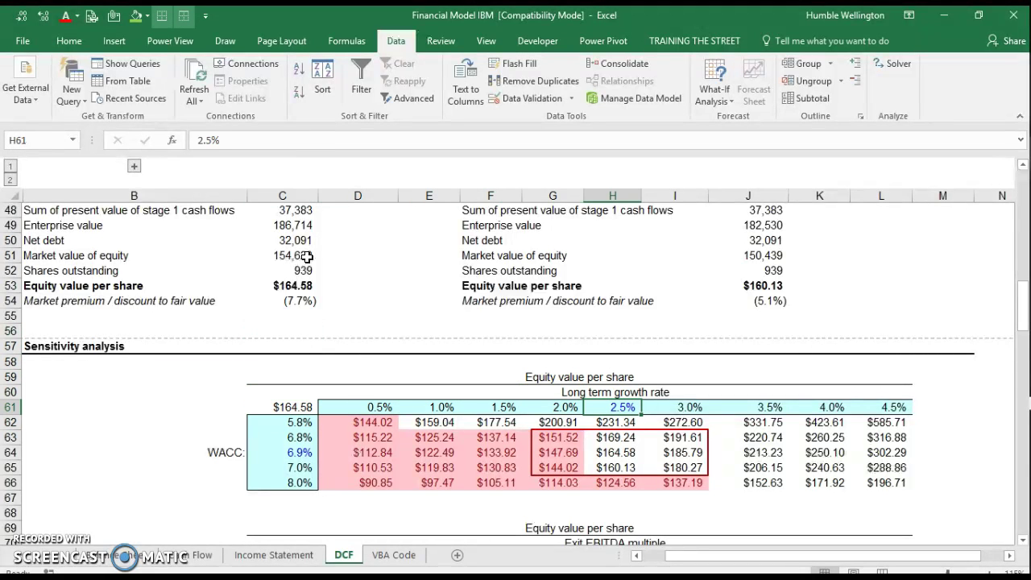
Inspect the base WACC value in C64 of the first sensitivity table.
{"action": "key", "text": "Left"}
{"action": "key", "text": "Left"}
{"action": "key", "text": "Left"}
{"action": "key", "text": "Left"}
{"action": "key", "text": "Left"}
{"action": "key", "text": "Down"}
{"action": "key", "text": "Down"}
{"action": "key", "text": "Down"}
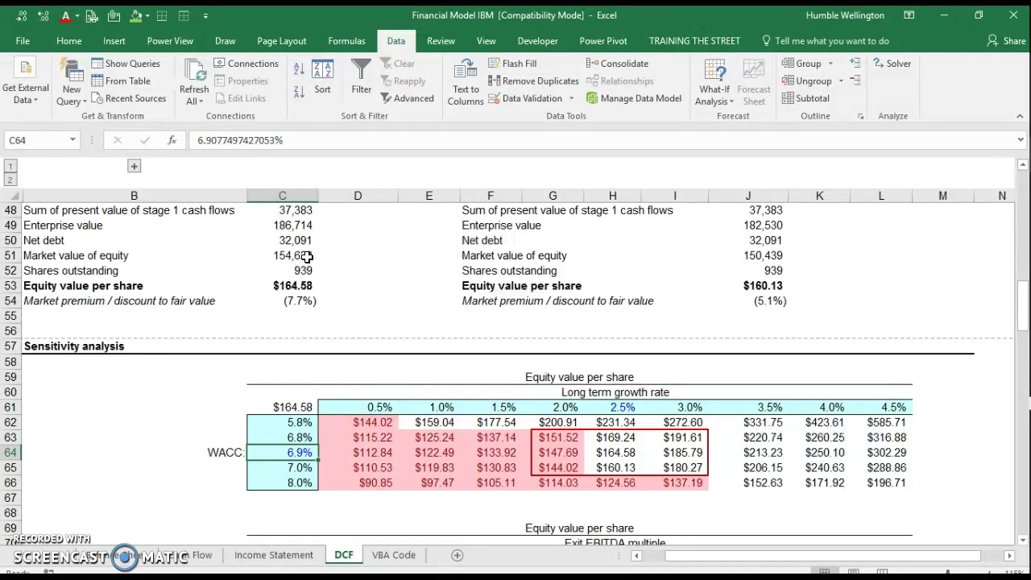
Check the growth rate formula in G61 and the base rate beside it in H61.
{"action": "key", "text": "Right"}
{"action": "key", "text": "Up"}
{"action": "key", "text": "Up"}
{"action": "key", "text": "Right"}
{"action": "key", "text": "Right"}
{"action": "key", "text": "Up"}
{"action": "key", "text": "Right"}
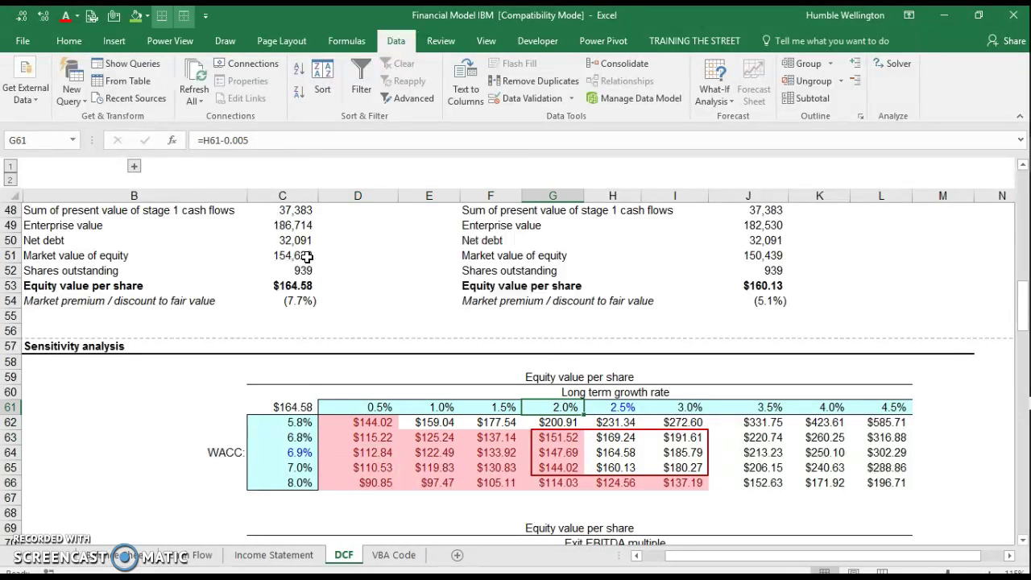
{"action": "key", "text": "Right"}
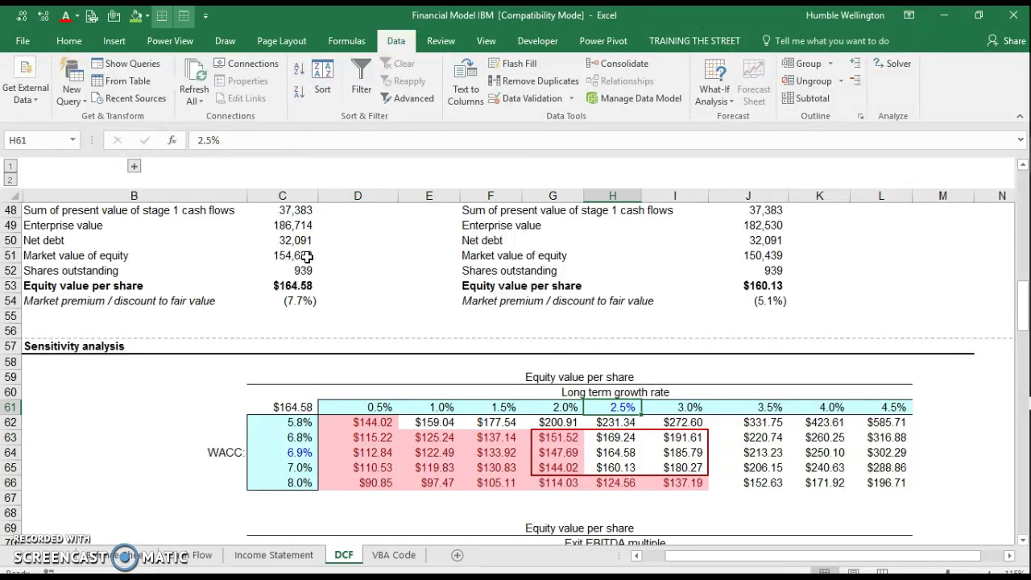
Look over the equity values under the growth rates around the base case and return to G61's formula.
{"action": "key", "text": "Down"}
{"action": "key", "text": "Down"}
{"action": "key", "text": "Left"}
{"action": "key", "text": "Left"}
{"action": "key", "text": "Right"}
{"action": "key", "text": "Down"}
{"action": "key", "text": "Up"}
{"action": "key", "text": "Up"}
{"action": "key", "text": "Up"}
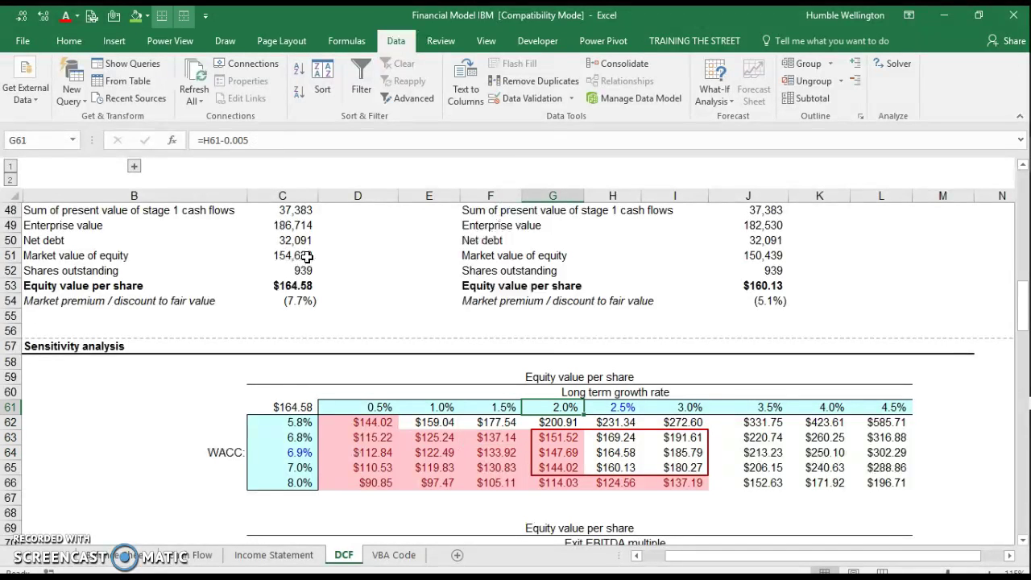
Compare the growth rates on either side of H61 and inspect the data table formula in G64 and F64.
{"action": "key", "text": "Right"}
{"action": "key", "text": "Right"}
{"action": "key", "text": "Right"}
{"action": "key", "text": "Left"}
{"action": "key", "text": "Left"}
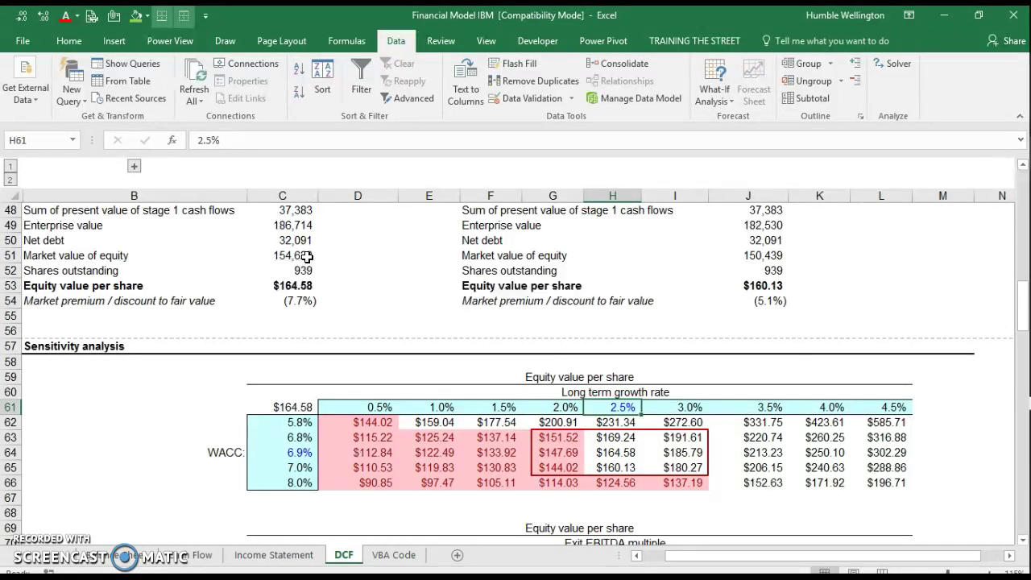
{"action": "key", "text": "Left"}
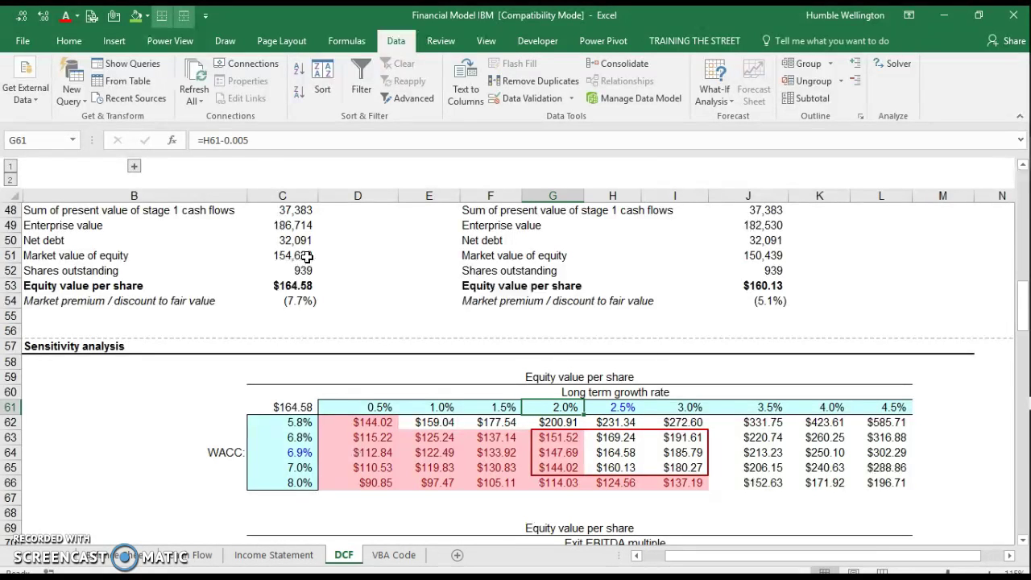
{"action": "key", "text": "Down"}
{"action": "key", "text": "Down"}
{"action": "key", "text": "Down"}
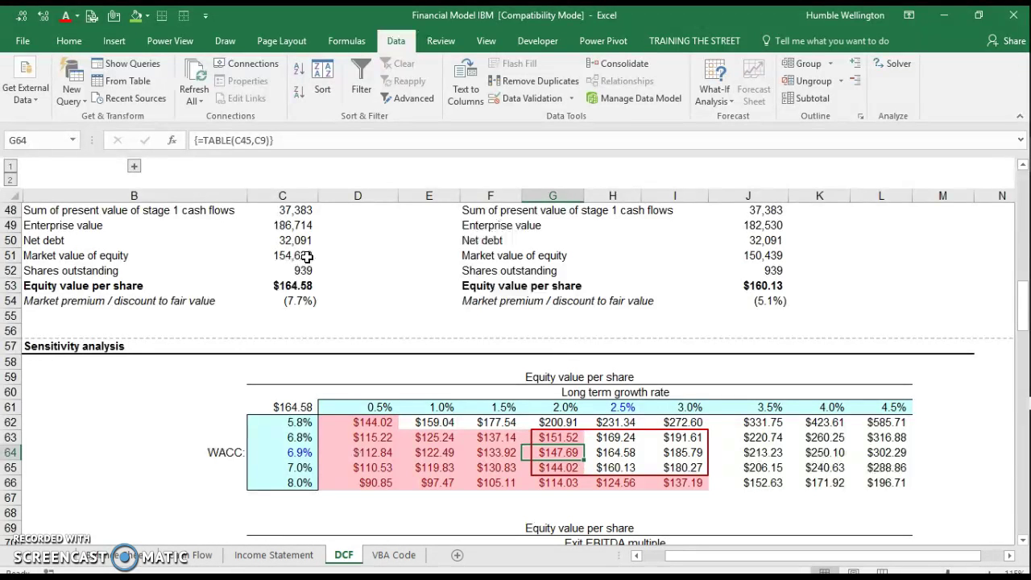
{"action": "key", "text": "Left"}
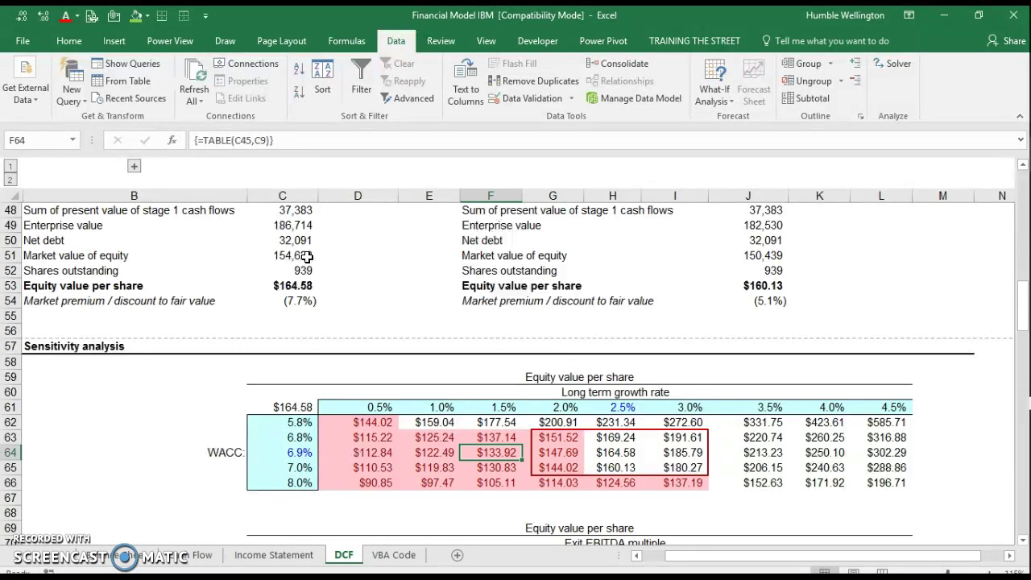
Go down to the Exit EBITDA multiple and revenue growth sensitivity table and look over its values.
{"action": "key", "text": "Down"}
{"action": "key", "text": "Down"}
{"action": "key", "text": "Down"}
{"action": "key", "text": "Down"}
{"action": "key", "text": "Down"}
{"action": "key", "text": "Down"}
{"action": "key", "text": "Down"}
{"action": "key", "text": "Down"}
{"action": "key", "text": "Down"}
{"action": "key", "text": "Down"}
{"action": "key", "text": "Down"}
{"action": "key", "text": "Down"}
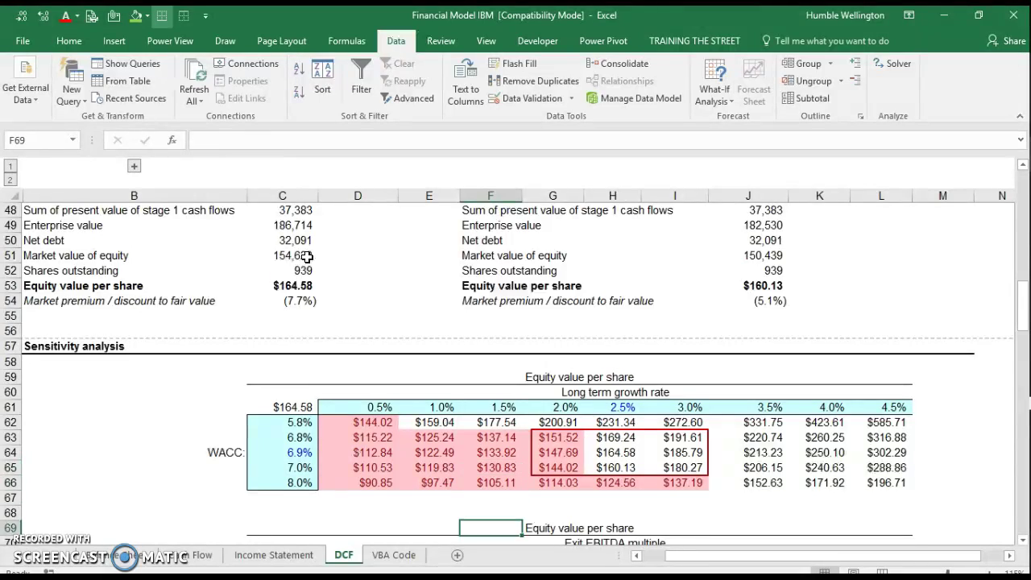
{"action": "key", "text": "Down"}
{"action": "key", "text": "Down"}
{"action": "key", "text": "Up"}
{"action": "key", "text": "Up"}
{"action": "key", "text": "Up"}
{"action": "key", "text": "Up"}
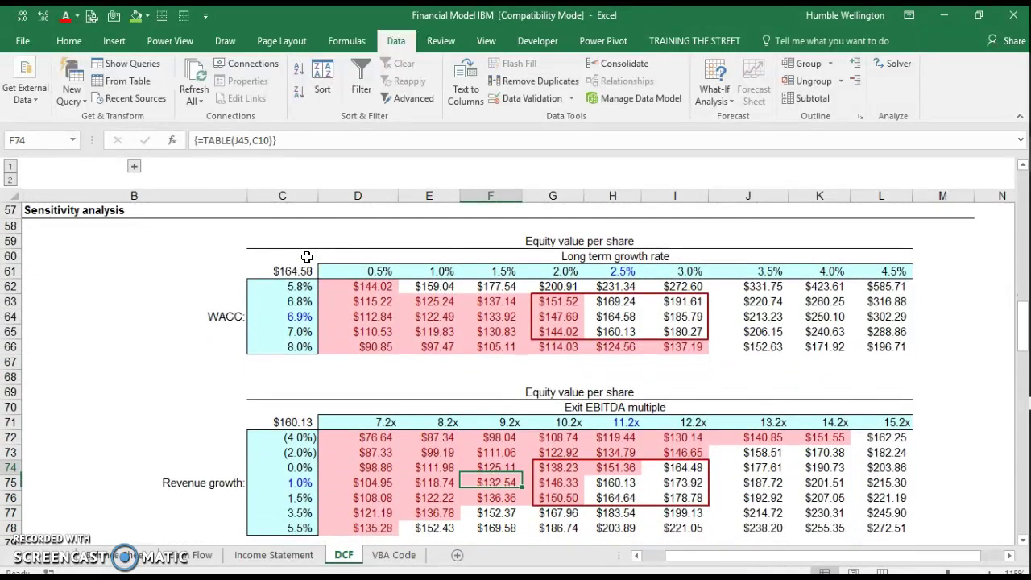
Inspect the exit EBITDA multiples in row 71 and the base revenue growth value in C75.
{"action": "key", "text": "Up"}
{"action": "key", "text": "Up"}
{"action": "key", "text": "Right"}
{"action": "key", "text": "Right"}
{"action": "key", "text": "Up"}
{"action": "key", "text": "Left"}
{"action": "key", "text": "Left"}
{"action": "key", "text": "Left"}
{"action": "key", "text": "Left"}
{"action": "key", "text": "Left"}
{"action": "key", "text": "Left"}
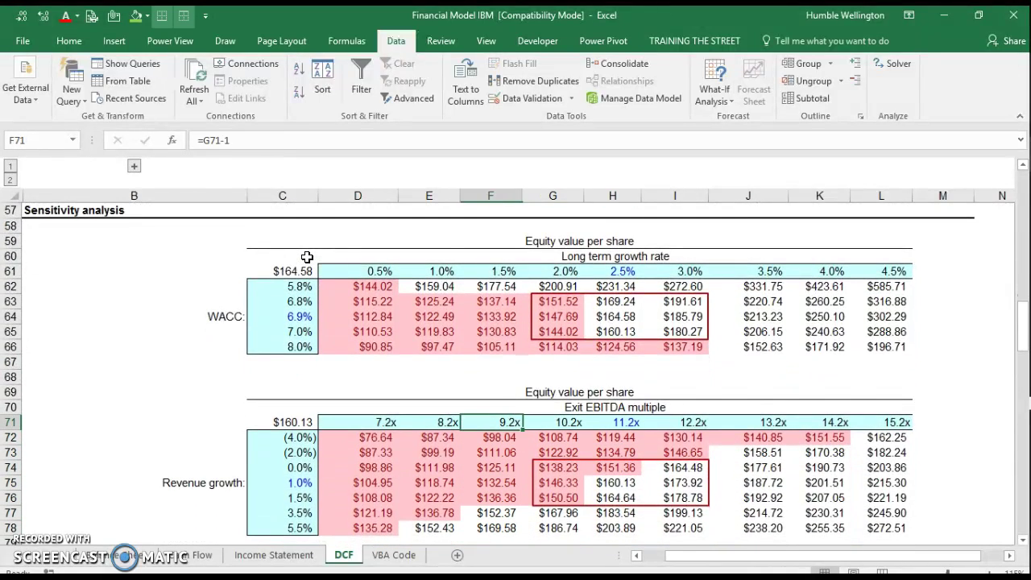
{"action": "key", "text": "Down"}
{"action": "key", "text": "Down"}
{"action": "key", "text": "Right"}
{"action": "key", "text": "Down"}
{"action": "key", "text": "Down"}
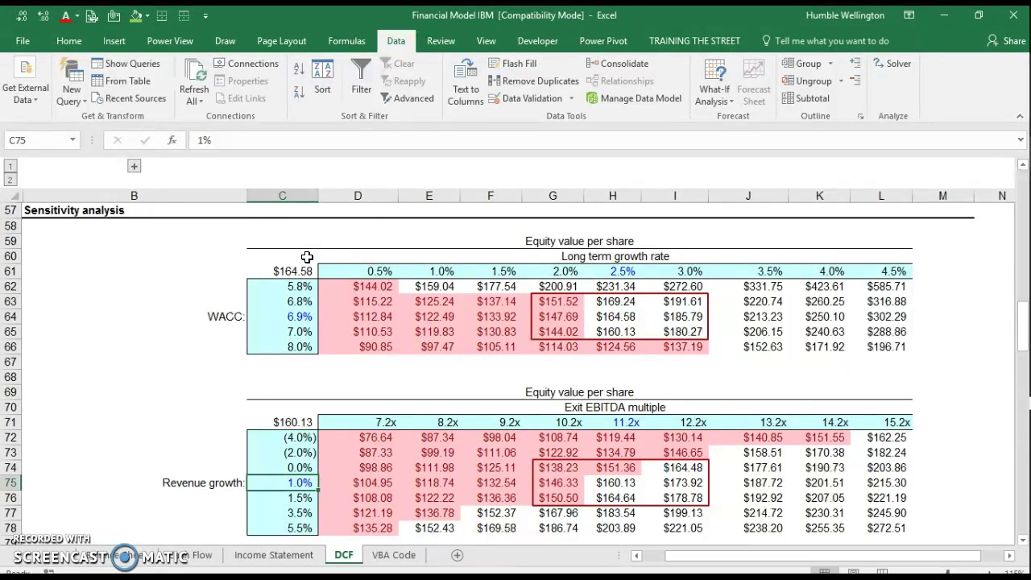
Inspect the revenue growth formulas in C73 and C72, and the data table formula in G73 and H73.
{"action": "key", "text": "Up"}
{"action": "key", "text": "Up"}
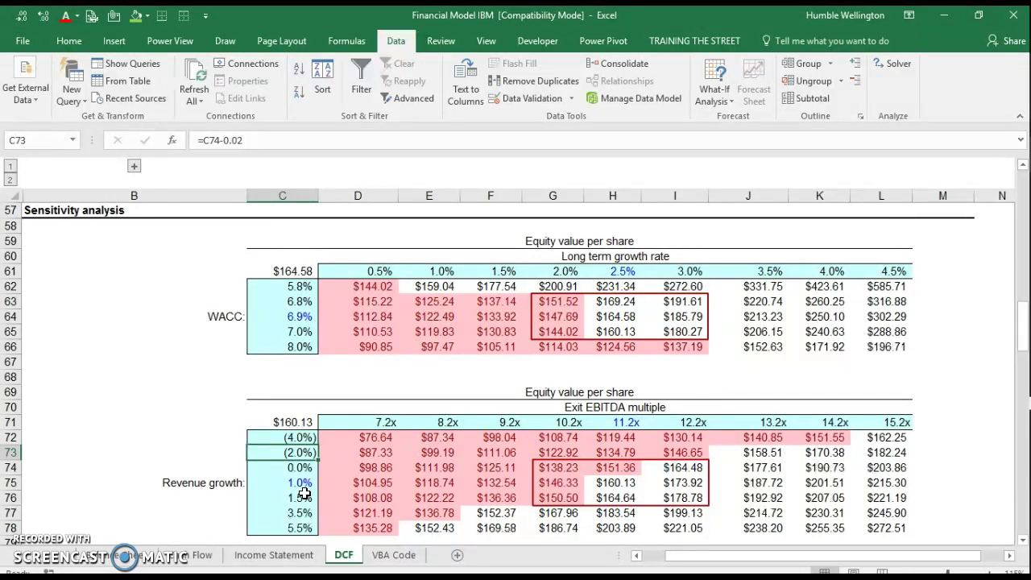
{"action": "key", "text": "Up"}
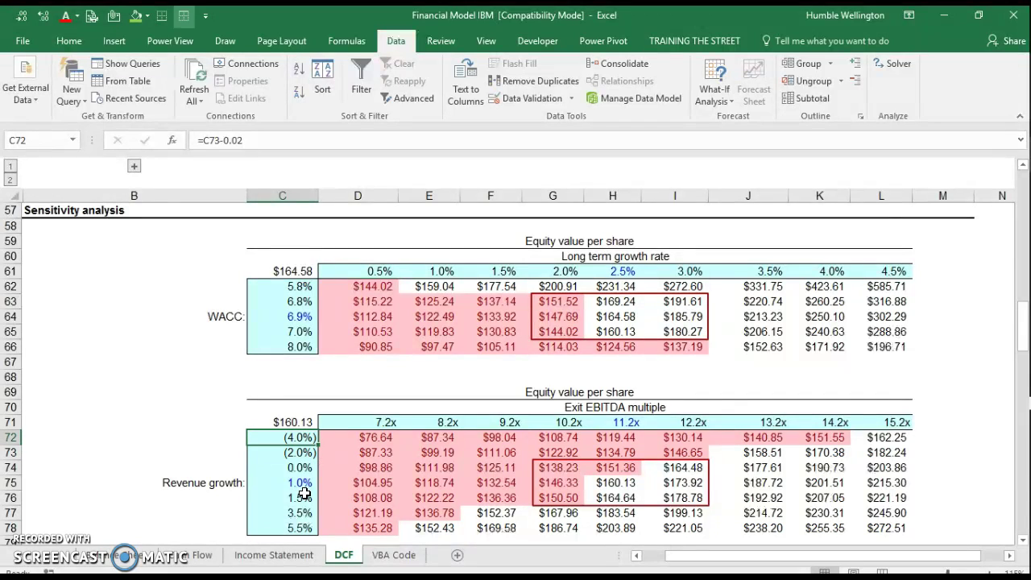
{"action": "key", "text": "Down"}
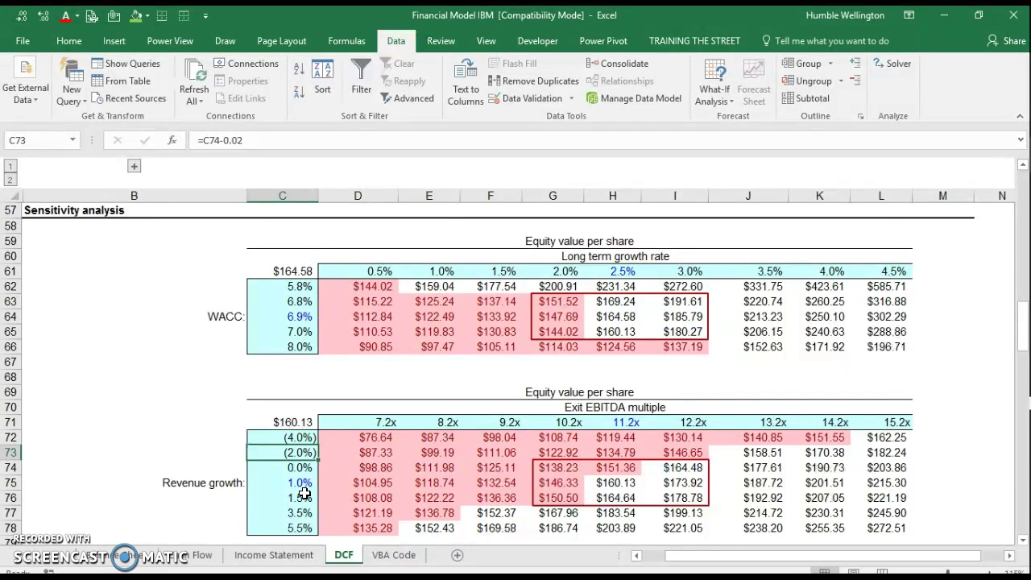
{"action": "key", "text": "Right"}
{"action": "key", "text": "Right"}
{"action": "key", "text": "Right"}
{"action": "key", "text": "Right"}
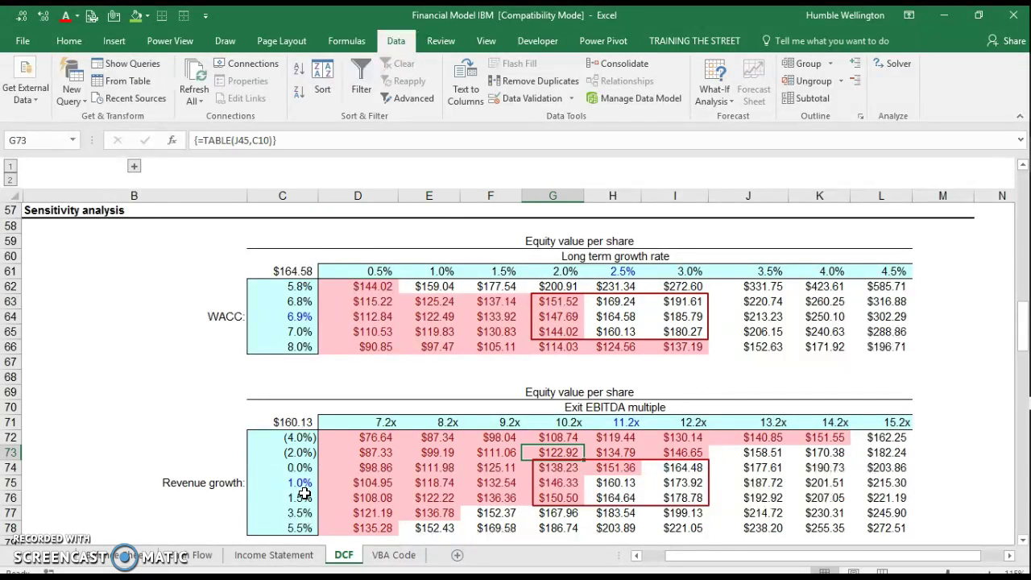
{"action": "key", "text": "Right"}
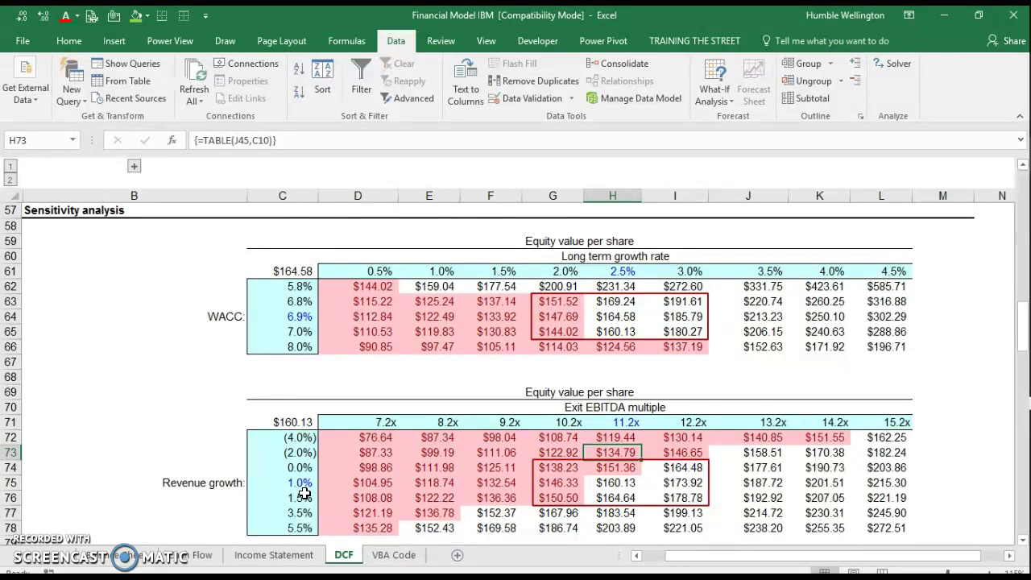
{"action": "key", "text": "Left"}
{"action": "key", "text": "Right"}
Go down past the second sensitivity table to the Football field section at row 89.
{"action": "key", "text": "Down"}
{"action": "key", "text": "Down"}
{"action": "key", "text": "Down"}
{"action": "key", "text": "Down"}
{"action": "key", "text": "Down"}
{"action": "key", "text": "Down"}
{"action": "key", "text": "Down"}
{"action": "key", "text": "Down"}
{"action": "key", "text": "Down"}
{"action": "key", "text": "Down"}
{"action": "key", "text": "Down"}
{"action": "key", "text": "Down"}
{"action": "key", "text": "Down"}
{"action": "key", "text": "Down"}
{"action": "key", "text": "Down"}
{"action": "key", "text": "Down"}
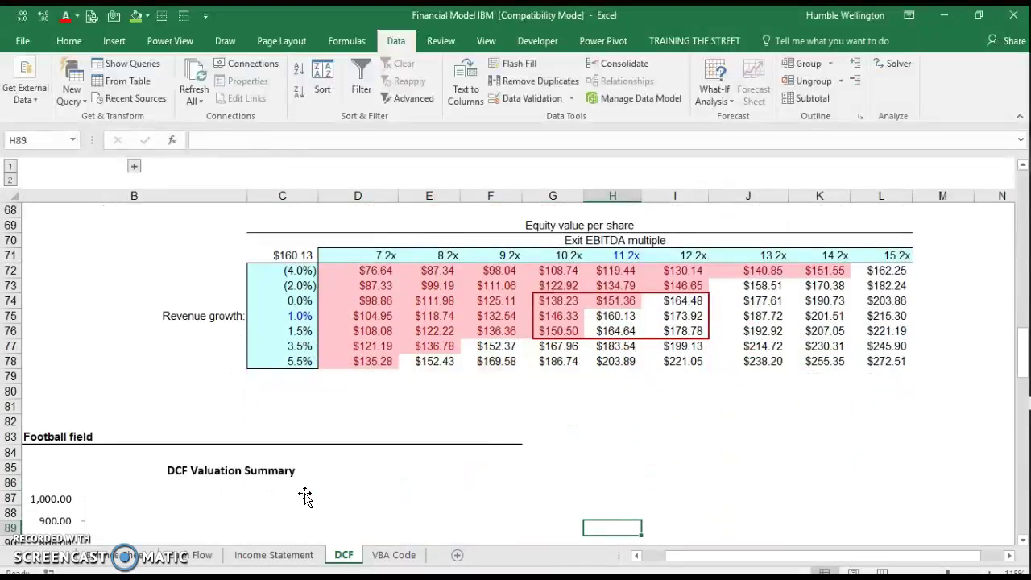
Compare the two sensitivity tables with the DCF Valuation Summary chart in the Football field section.
{"action": "scroll", "coordinate": [525, 274], "scroll_direction": "up", "scroll_amount": 4}
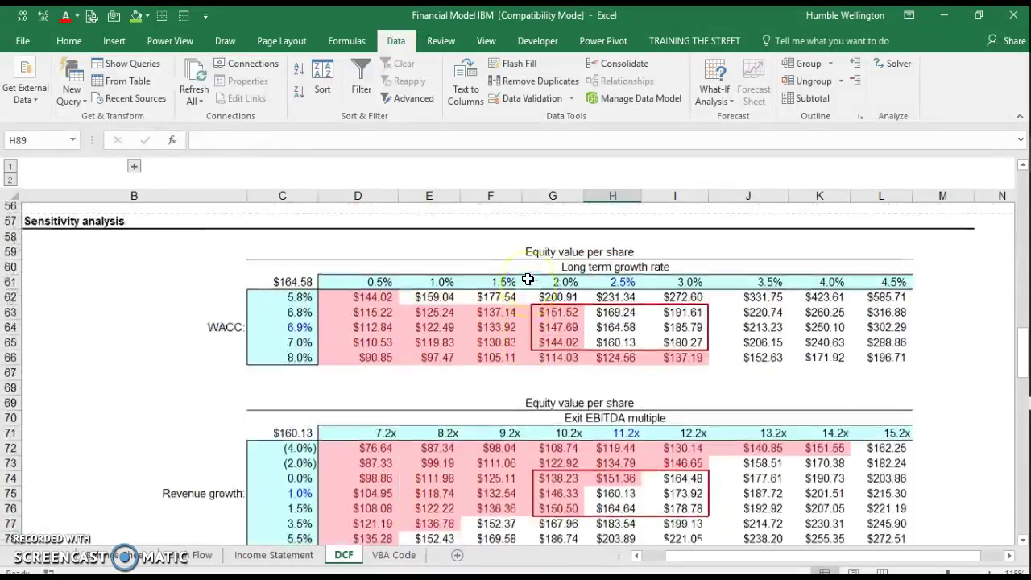
{"action": "scroll", "coordinate": [527, 279], "scroll_direction": "down", "scroll_amount": 2}
{"action": "scroll", "coordinate": [456, 299], "scroll_direction": "up", "scroll_amount": 2}
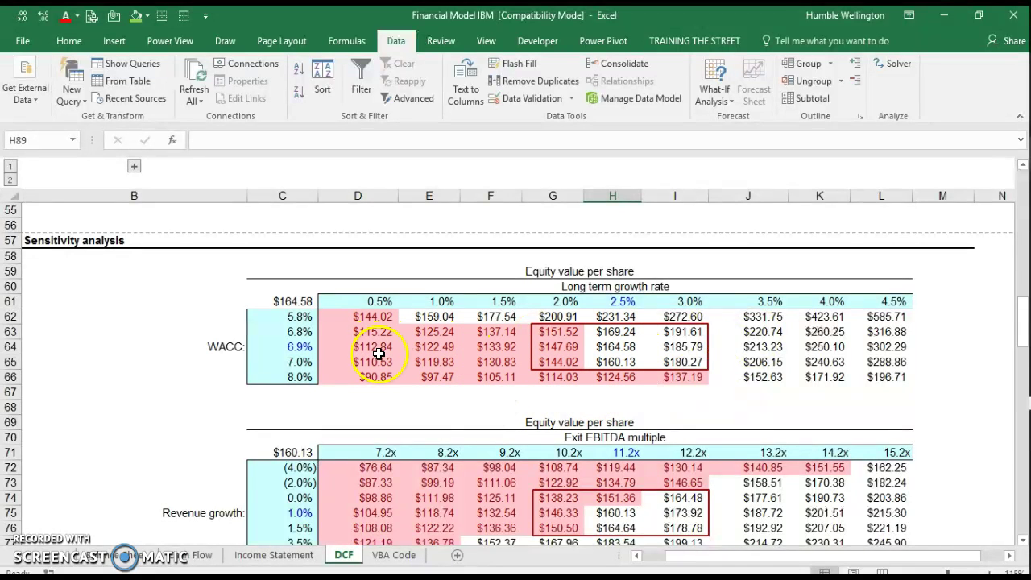
{"action": "scroll", "coordinate": [573, 411], "scroll_direction": "down", "scroll_amount": 10}
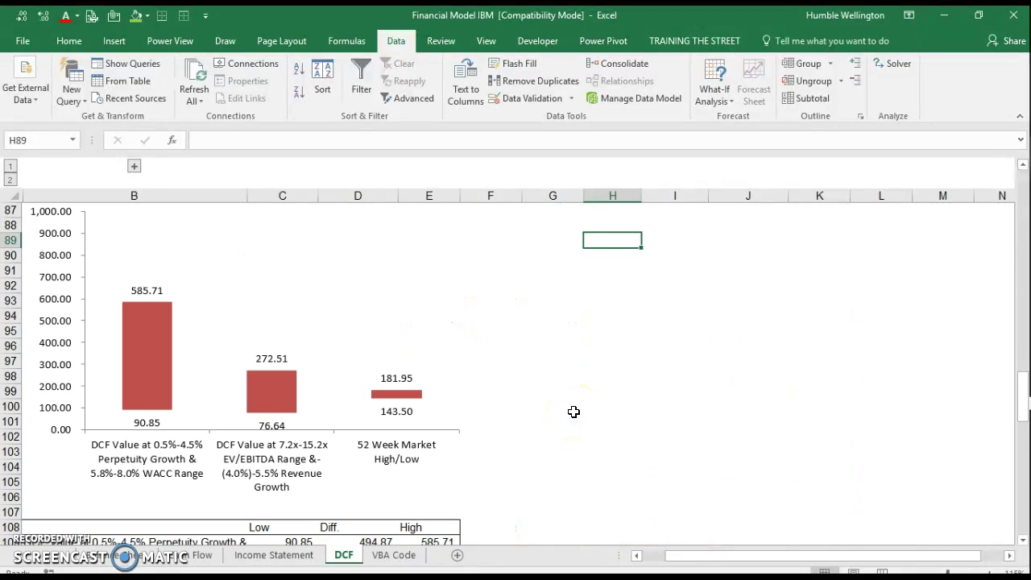
{"action": "scroll", "coordinate": [574, 411], "scroll_direction": "up", "scroll_amount": 2}
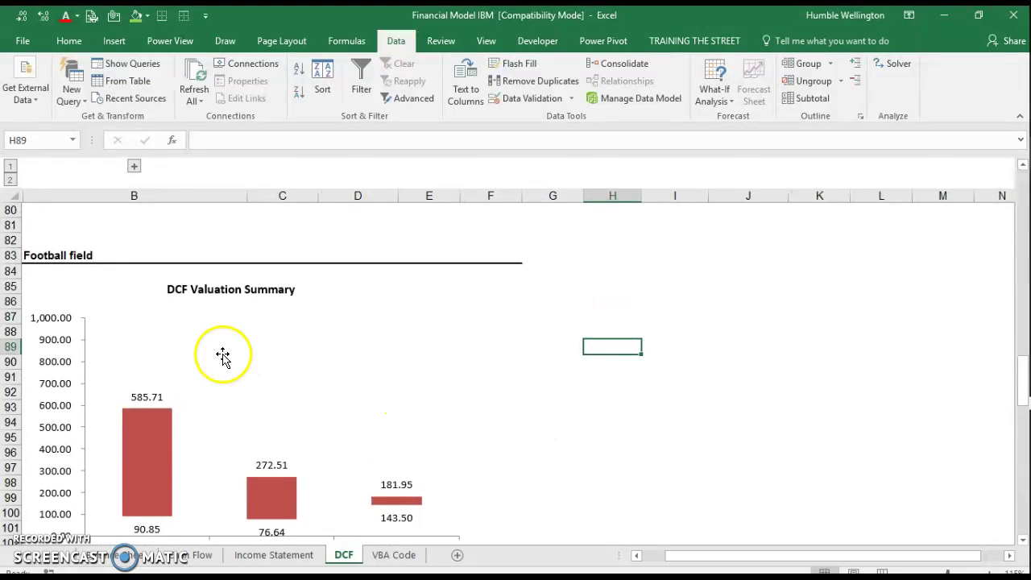
{"action": "scroll", "coordinate": [341, 385], "scroll_direction": "down", "scroll_amount": 1}
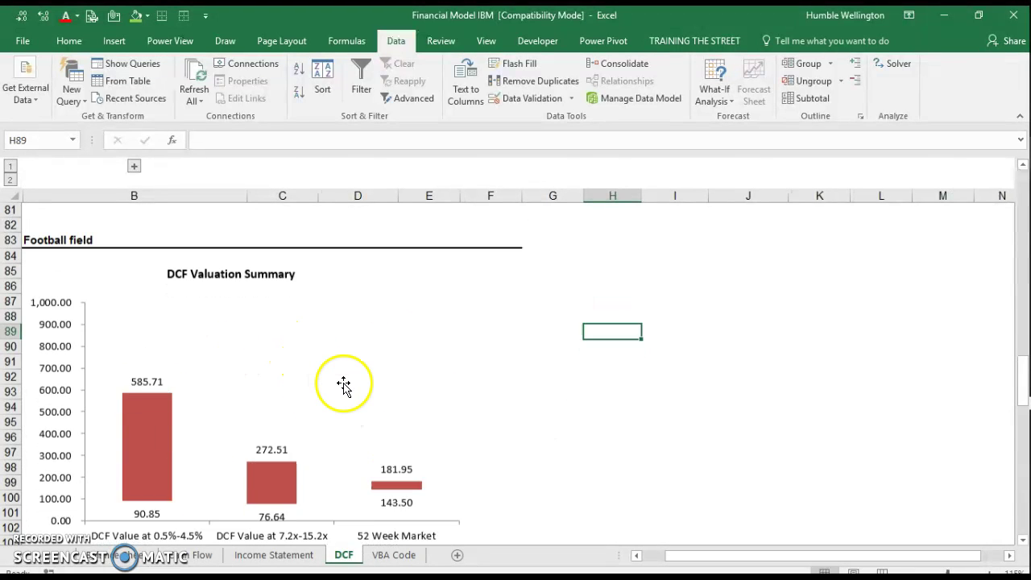
{"action": "scroll", "coordinate": [563, 349], "scroll_direction": "up", "scroll_amount": 6}
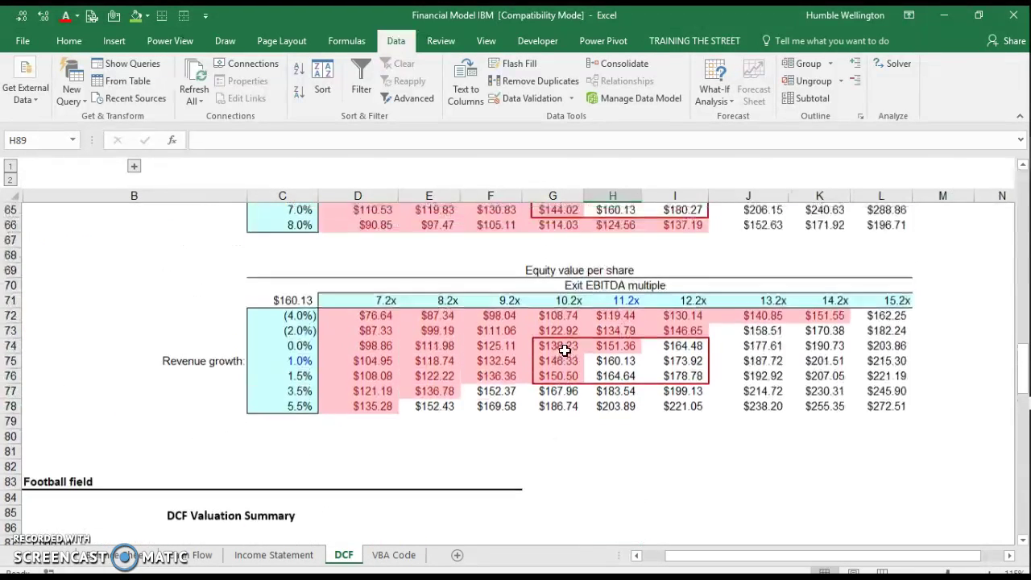
{"action": "scroll", "coordinate": [524, 362], "scroll_direction": "up", "scroll_amount": 6}
{"action": "scroll", "coordinate": [580, 435], "scroll_direction": "down", "scroll_amount": 4}
{"action": "scroll", "coordinate": [546, 501], "scroll_direction": "down", "scroll_amount": 12}
{"action": "scroll", "coordinate": [548, 502], "scroll_direction": "up", "scroll_amount": 2}
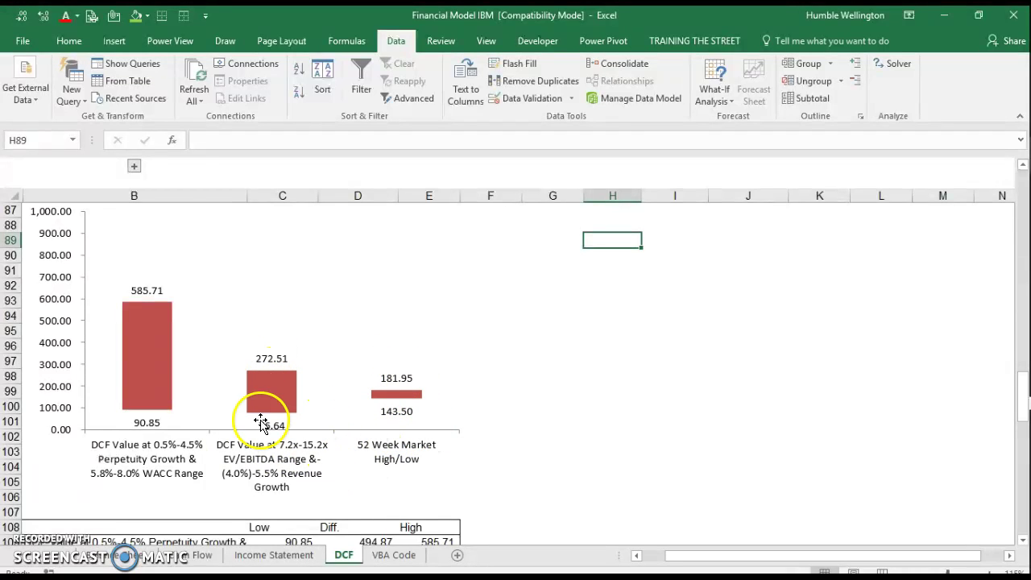
Skim the sheet down past row 138, return to the assumptions, and read the note on the share price in C6.
{"action": "scroll", "coordinate": [360, 418], "scroll_direction": "down", "scroll_amount": 17}
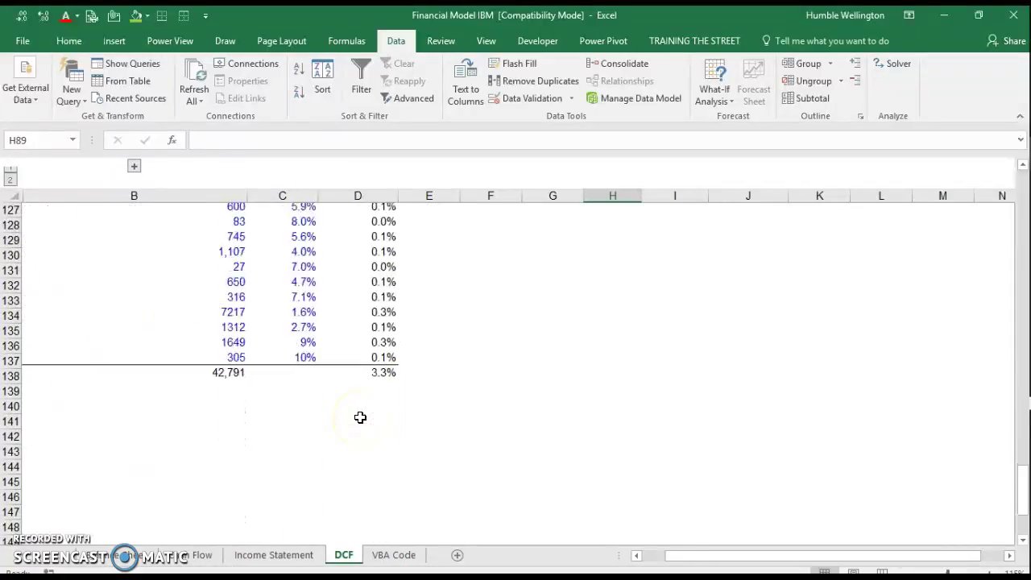
{"action": "scroll", "coordinate": [360, 418], "scroll_direction": "up", "scroll_amount": 20}
{"action": "scroll", "coordinate": [360, 417], "scroll_direction": "down", "scroll_amount": 3}
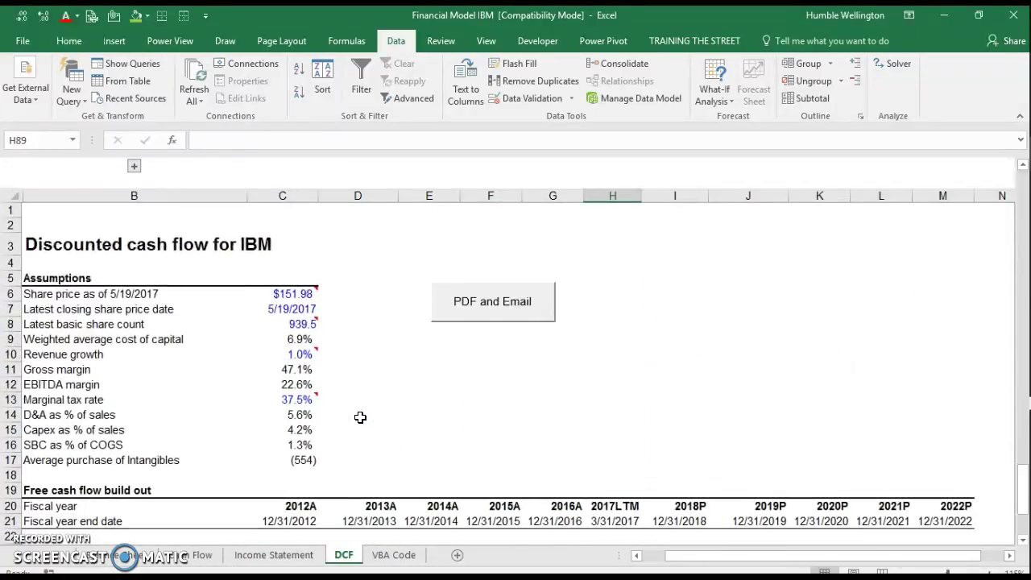
{"action": "scroll", "coordinate": [360, 417], "scroll_direction": "down", "scroll_amount": 2}
{"action": "scroll", "coordinate": [360, 418], "scroll_direction": "up", "scroll_amount": 5}
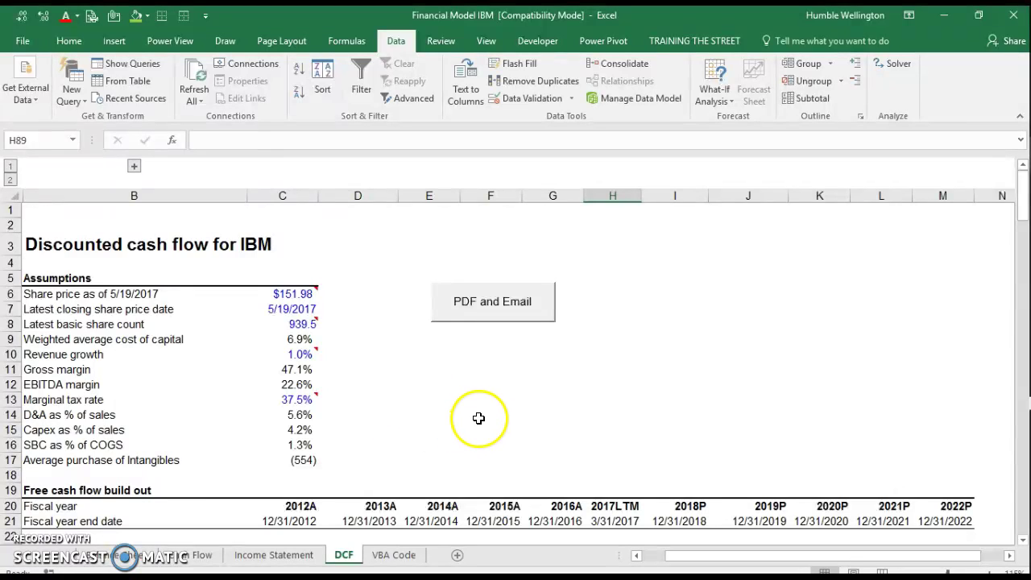
{"action": "left_click", "coordinate": [529, 415]}
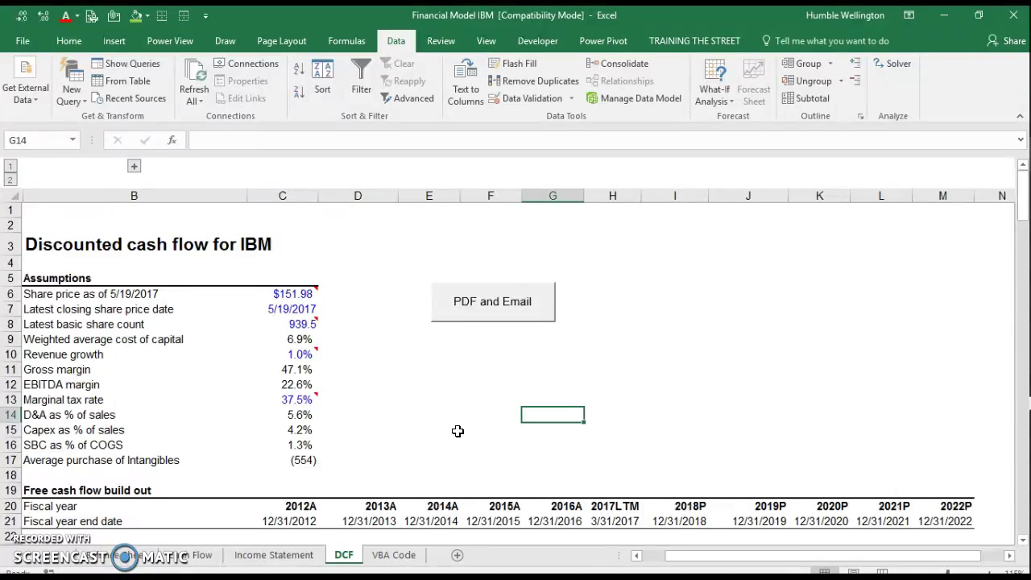
{"action": "mouse_move", "coordinate": [315, 298]}
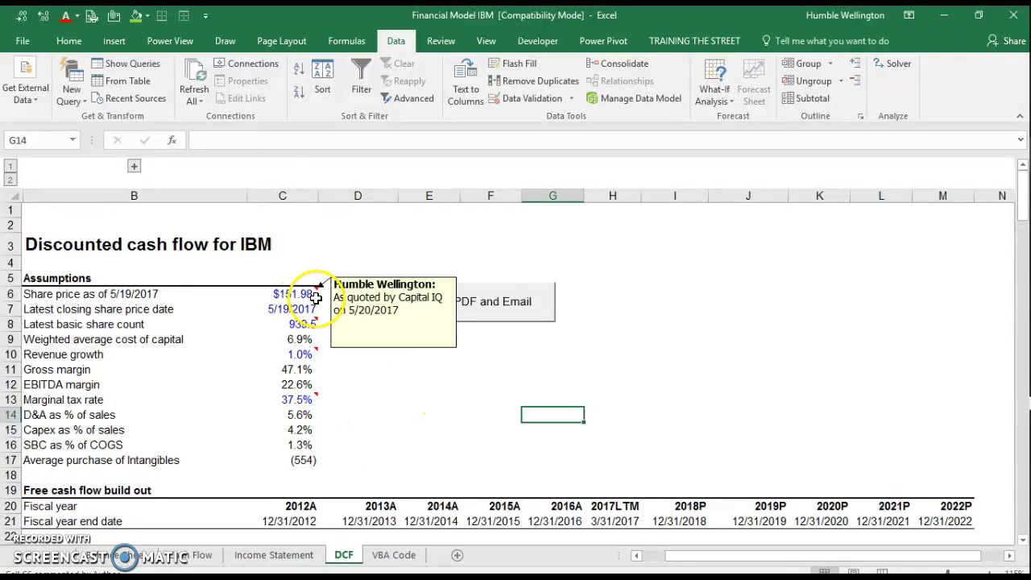
{"action": "left_click", "coordinate": [545, 424]}
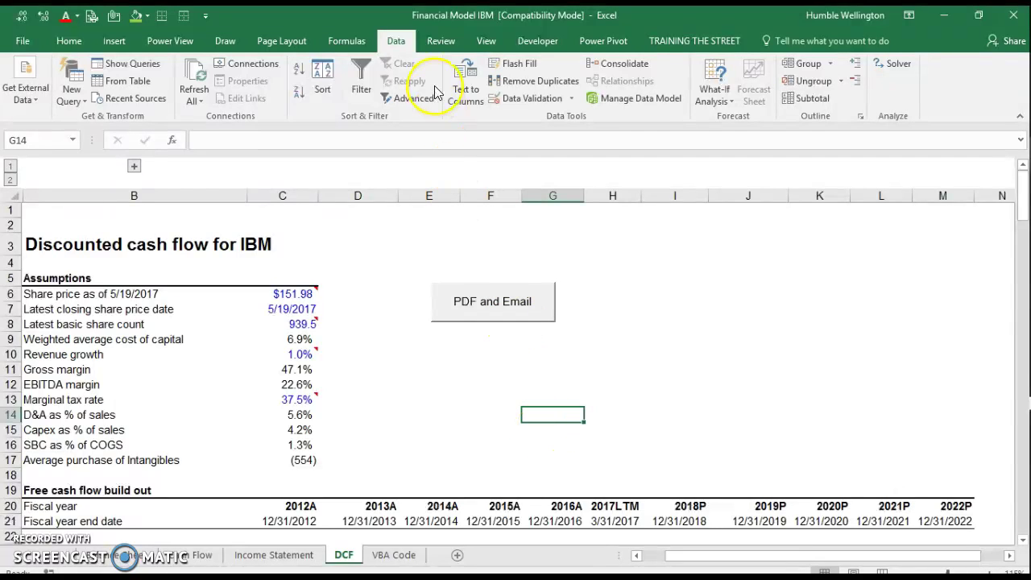
Set up a Goal Seek that brings the perpetuity approach's equity value per share in C53 to 151.98.
{"action": "left_click", "coordinate": [715, 101]}
{"action": "left_click", "coordinate": [748, 138]}
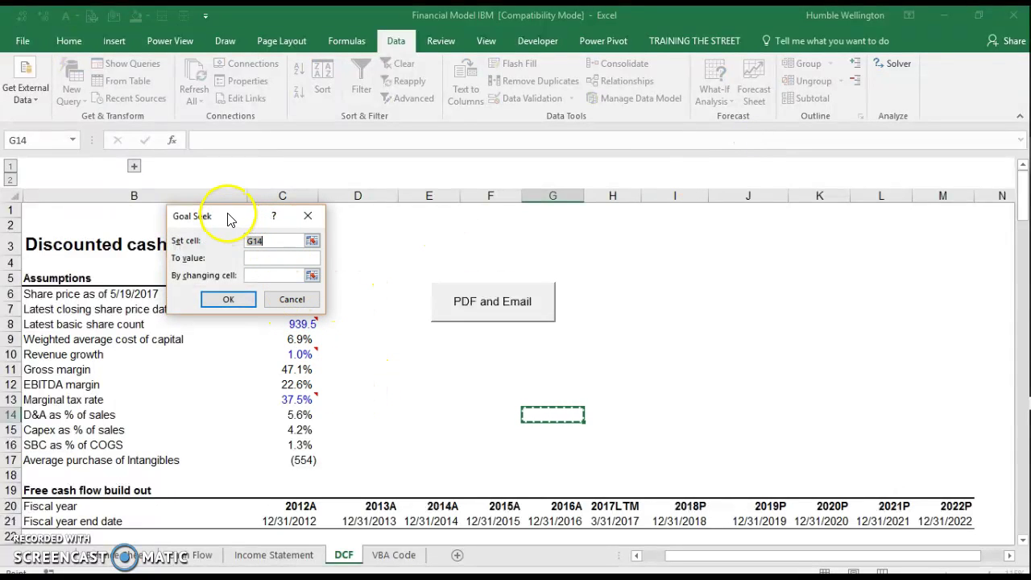
{"action": "left_click", "coordinate": [299, 505]}
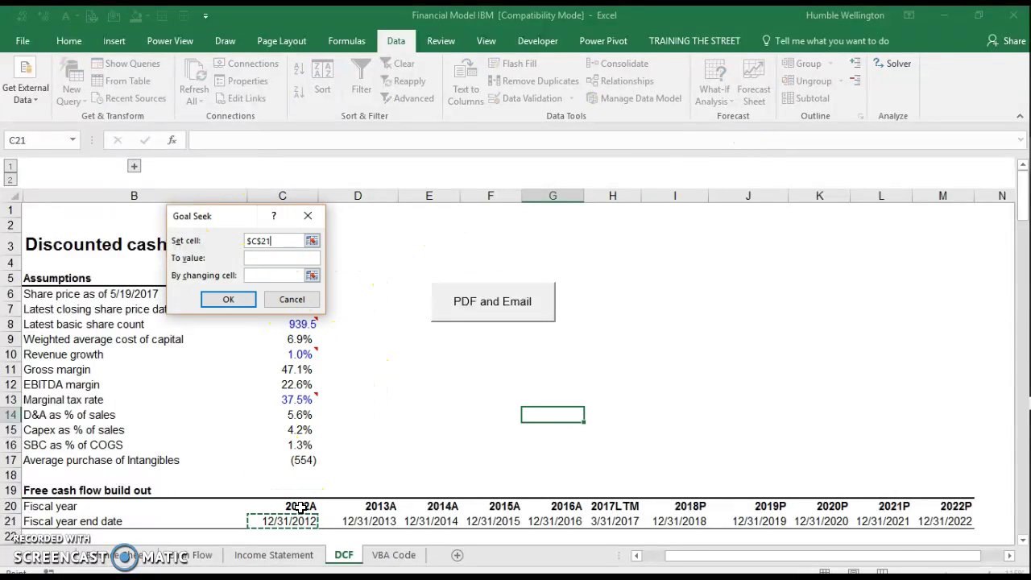
{"action": "scroll", "coordinate": [300, 507], "scroll_direction": "down", "scroll_amount": 13}
{"action": "key", "text": "Up"}
{"action": "key", "text": "Up"}
{"action": "key", "text": "Up"}
{"action": "key", "text": "Up"}
{"action": "key", "text": "Up"}
{"action": "key", "text": "Up"}
{"action": "key", "text": "Up"}
{"action": "key", "text": "Up"}
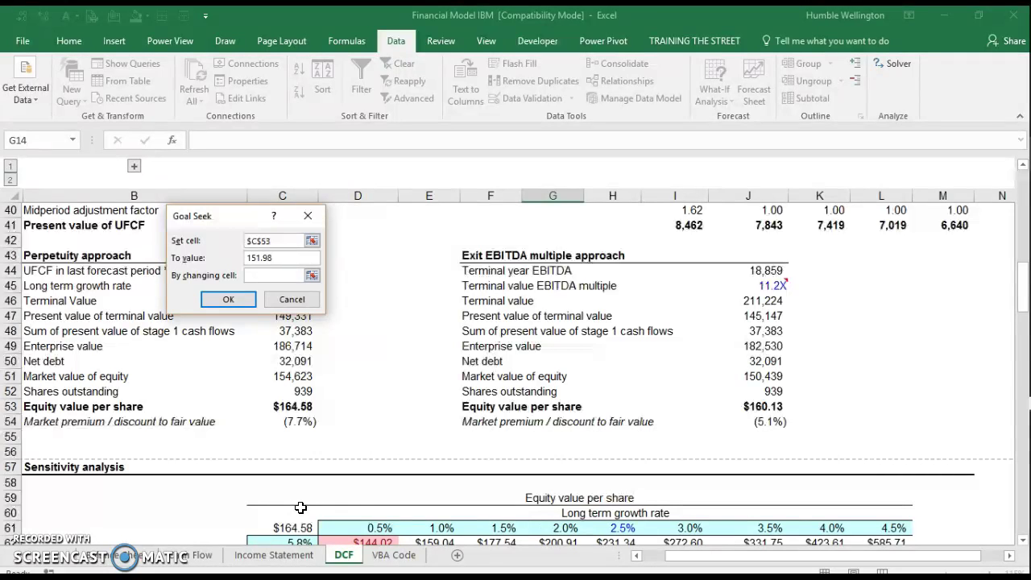
Choose the revenue growth in C10 as the changing cell, run the goal seek and accept its solution.
{"action": "left_click", "coordinate": [260, 276]}
{"action": "mouse_move", "coordinate": [1016, 306]}
{"action": "left_click", "coordinate": [1023, 301]}
{"action": "left_click_drag", "start_coordinate": [1023, 300], "coordinate": [1004, 190]}
{"action": "left_click", "coordinate": [296, 355]}
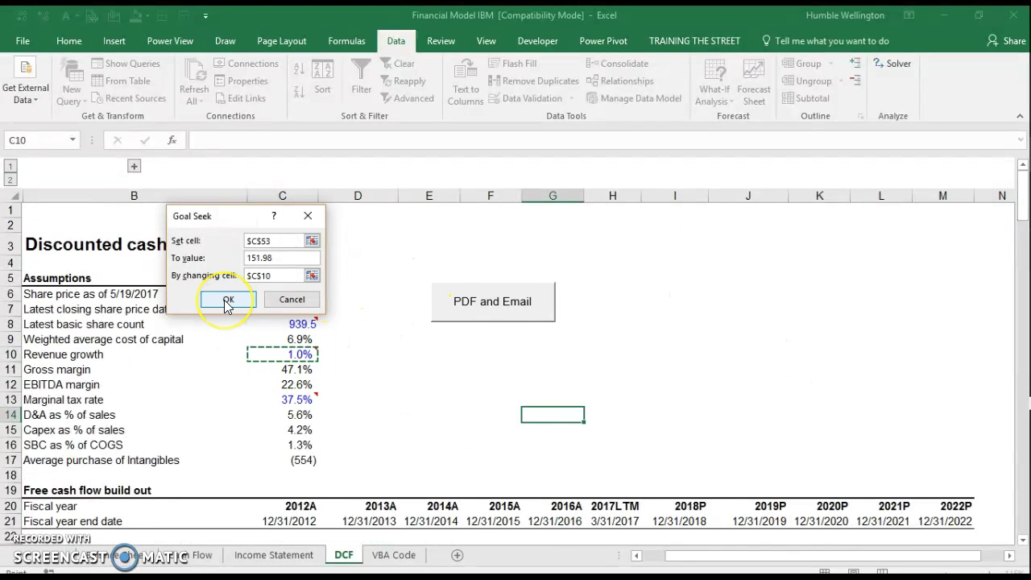
{"action": "left_click", "coordinate": [227, 301]}
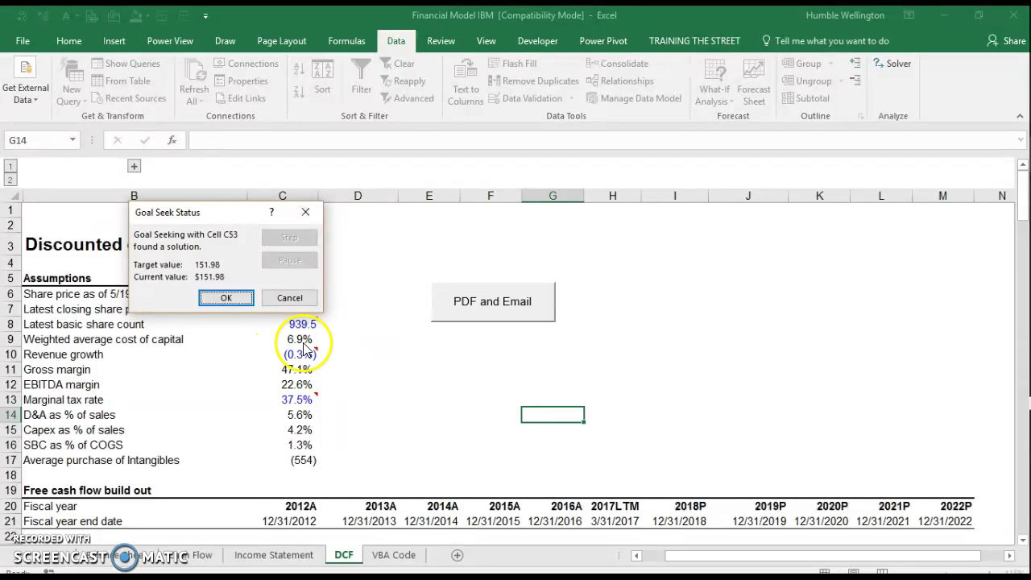
{"action": "left_click_drag", "start_coordinate": [213, 212], "coordinate": [380, 343]}
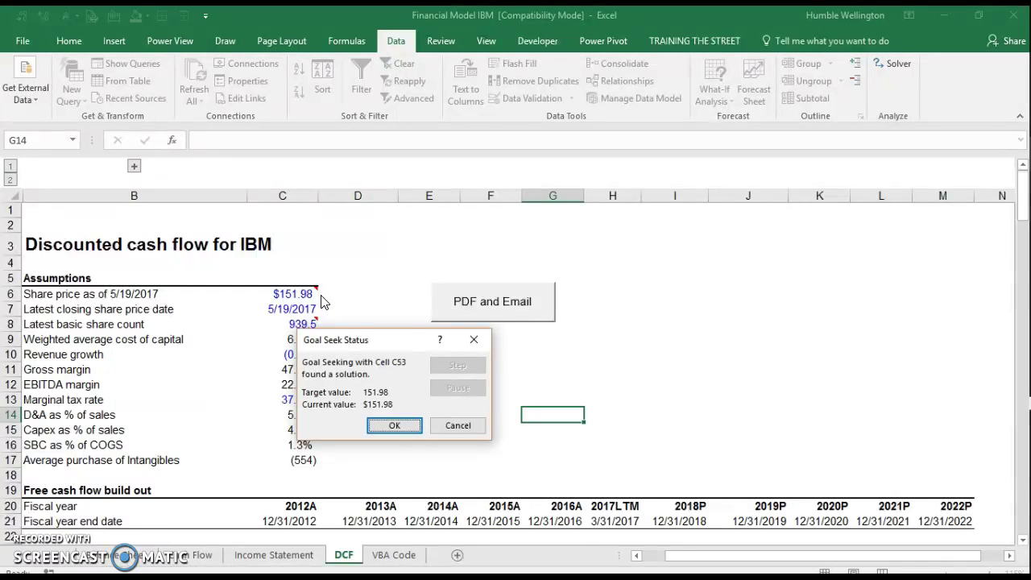
{"action": "left_click", "coordinate": [399, 423]}
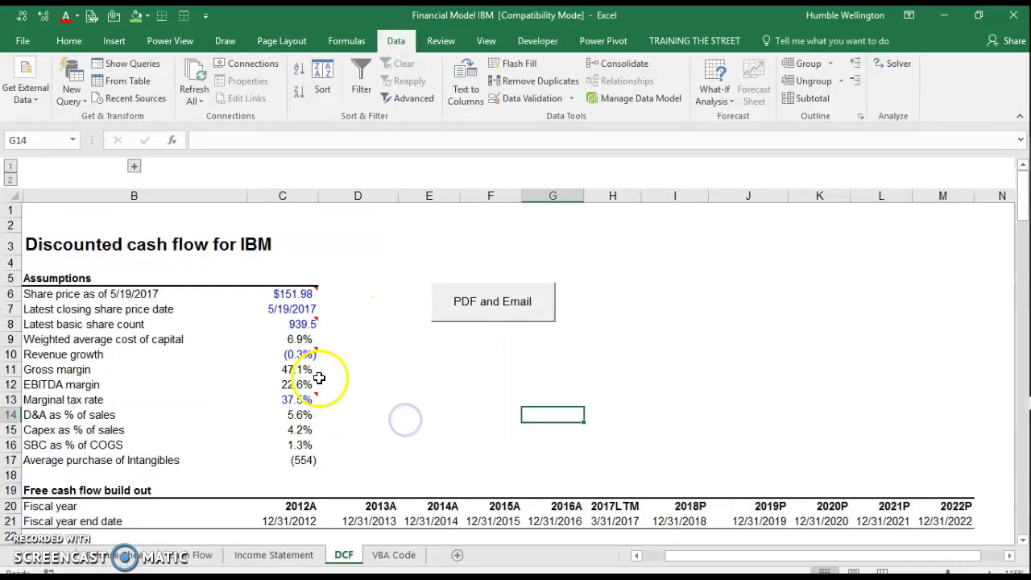
Reset the revenue growth assumption in C10 to 1%.
{"action": "left_click", "coordinate": [301, 354]}
{"action": "type", "text": "1%"}
{"action": "key", "text": "ctrl+Return"}
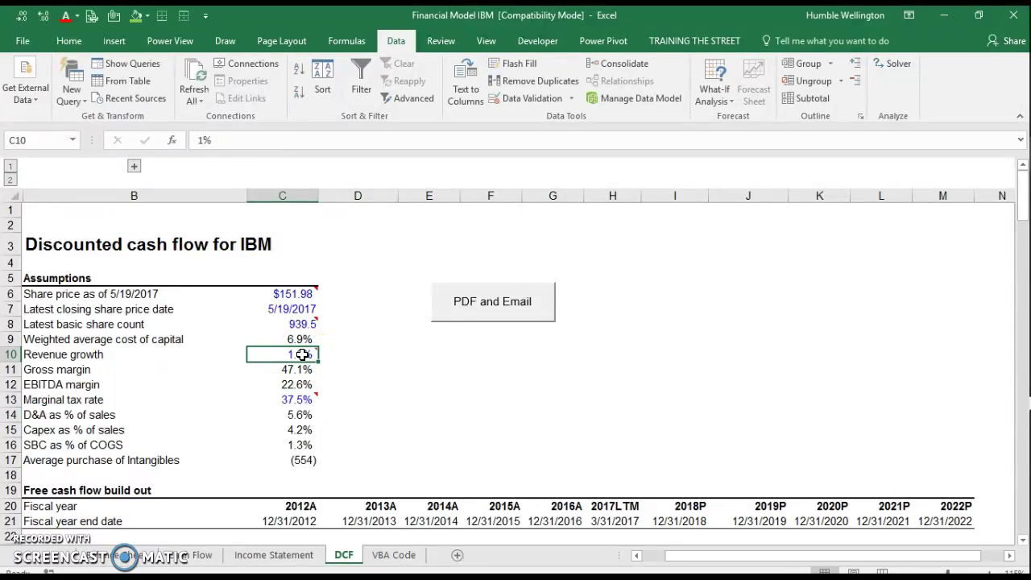
{"action": "left_click", "coordinate": [529, 401]}
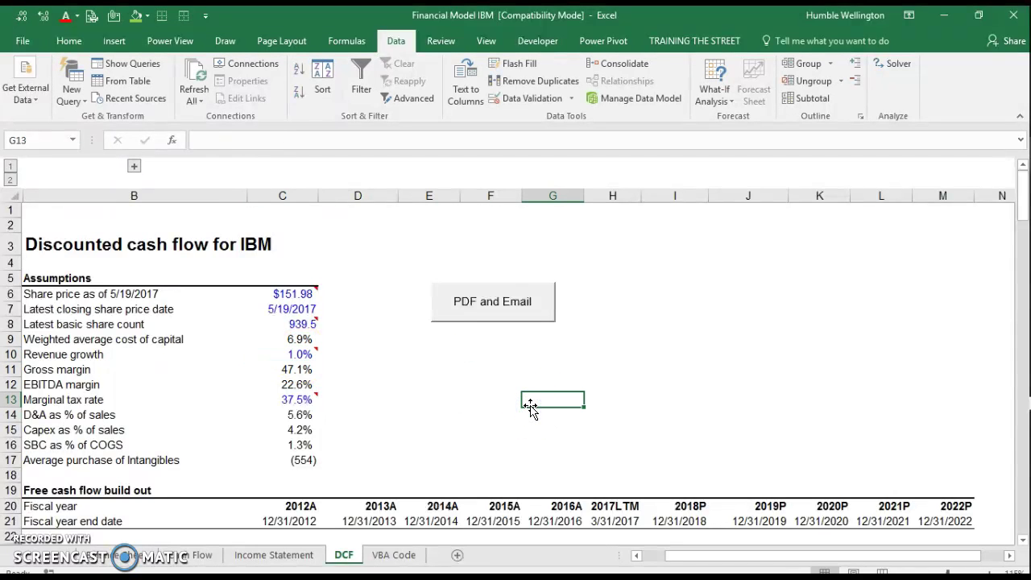
Start another Goal Seek with the perpetuity approach's equity value per share in C53 as the set cell.
{"action": "scroll", "coordinate": [530, 407], "scroll_direction": "down", "scroll_amount": 10}
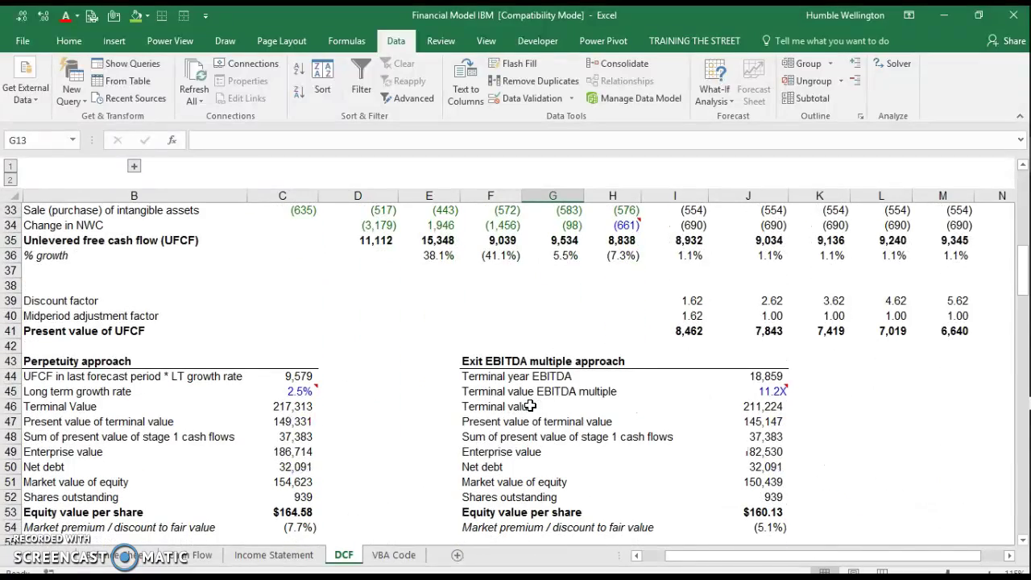
{"action": "mouse_move", "coordinate": [306, 389]}
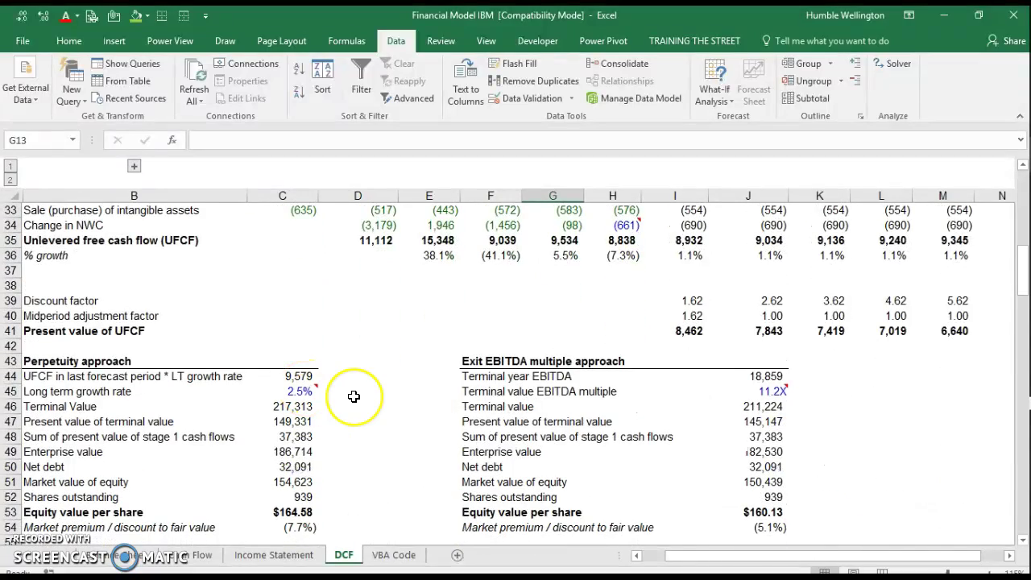
{"action": "scroll", "coordinate": [357, 395], "scroll_direction": "down", "scroll_amount": 4}
{"action": "scroll", "coordinate": [354, 397], "scroll_direction": "up", "scroll_amount": 3}
{"action": "scroll", "coordinate": [353, 396], "scroll_direction": "up", "scroll_amount": 12}
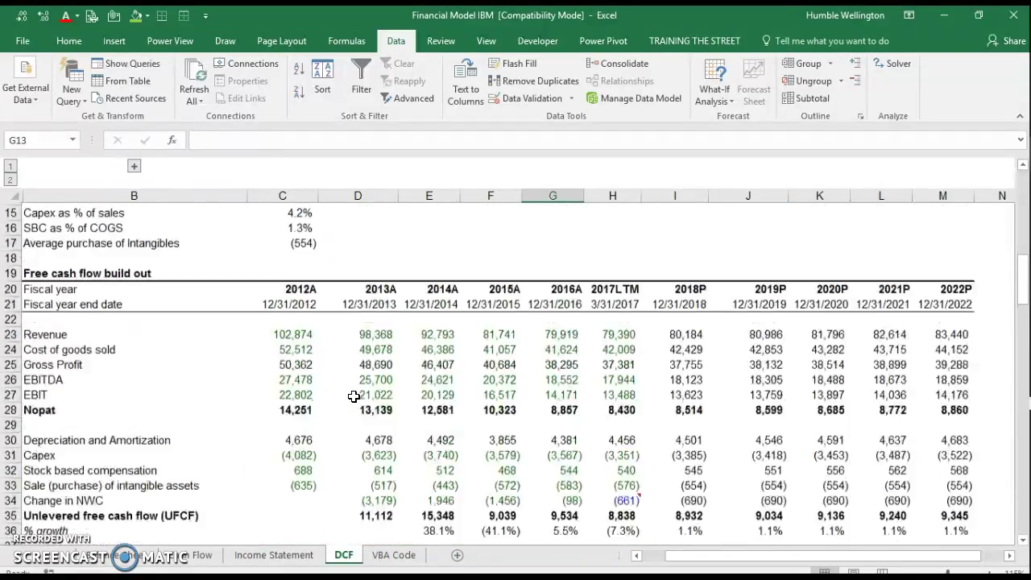
{"action": "left_click", "coordinate": [722, 103]}
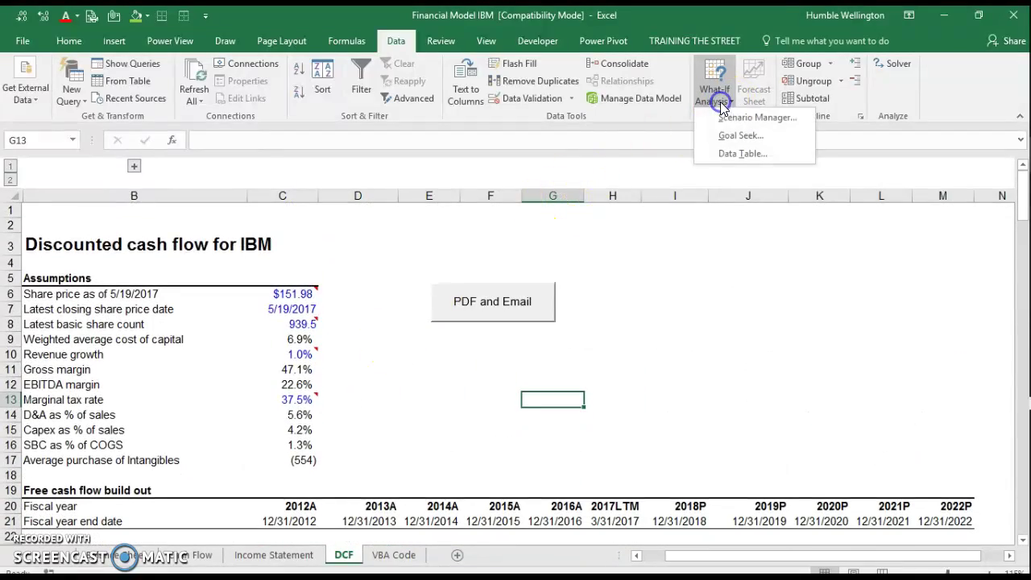
{"action": "left_click", "coordinate": [740, 137]}
{"action": "left_click", "coordinate": [552, 400]}
{"action": "left_click", "coordinate": [565, 475]}
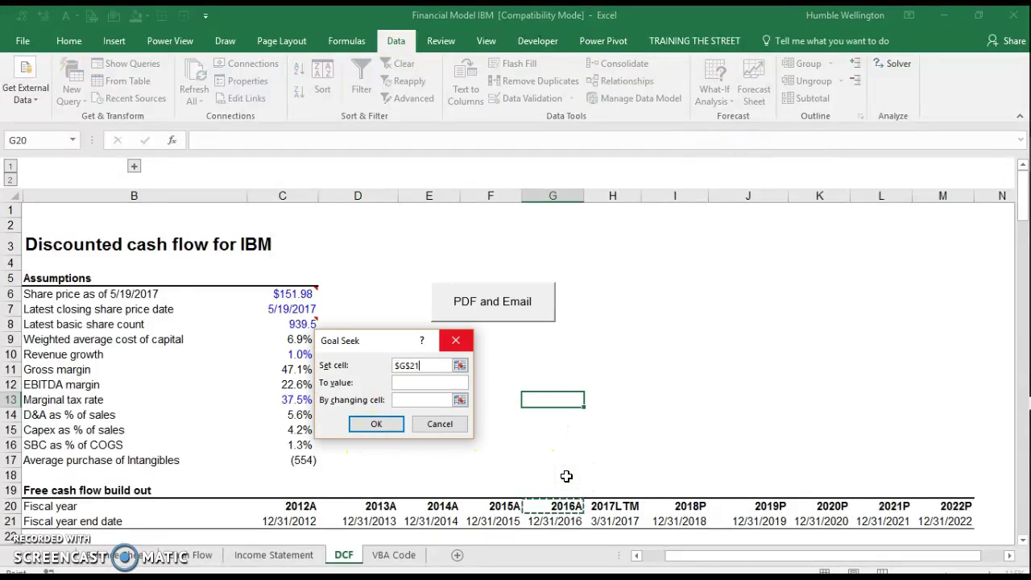
{"action": "scroll", "coordinate": [567, 476], "scroll_direction": "down", "scroll_amount": 7}
{"action": "key", "text": "Down"}
{"action": "key", "text": "Down"}
{"action": "key", "text": "Down"}
{"action": "key", "text": "Down"}
{"action": "key", "text": "Down"}
{"action": "key", "text": "Down"}
{"action": "key", "text": "Down"}
{"action": "key", "text": "Down"}
{"action": "key", "text": "Down"}
{"action": "key", "text": "Down"}
{"action": "key", "text": "Down"}
{"action": "key", "text": "Down"}
{"action": "key", "text": "Down"}
{"action": "key", "text": "Down"}
{"action": "key", "text": "Down"}
{"action": "key", "text": "Down"}
{"action": "key", "text": "Down"}
{"action": "key", "text": "Down"}
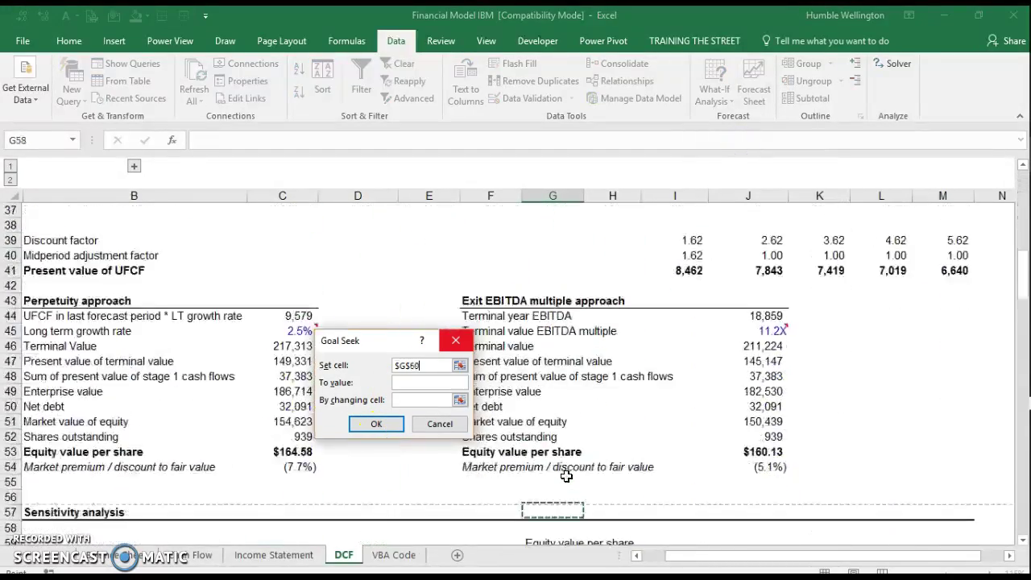
{"action": "key", "text": "Left"}
{"action": "key", "text": "Left"}
{"action": "key", "text": "Left"}
{"action": "key", "text": "Left"}
{"action": "key", "text": "Left"}
{"action": "key", "text": "Up"}
{"action": "key", "text": "Up"}
{"action": "key", "text": "Up"}
{"action": "key", "text": "Up"}
{"action": "key", "text": "Up"}
{"action": "key", "text": "Right"}
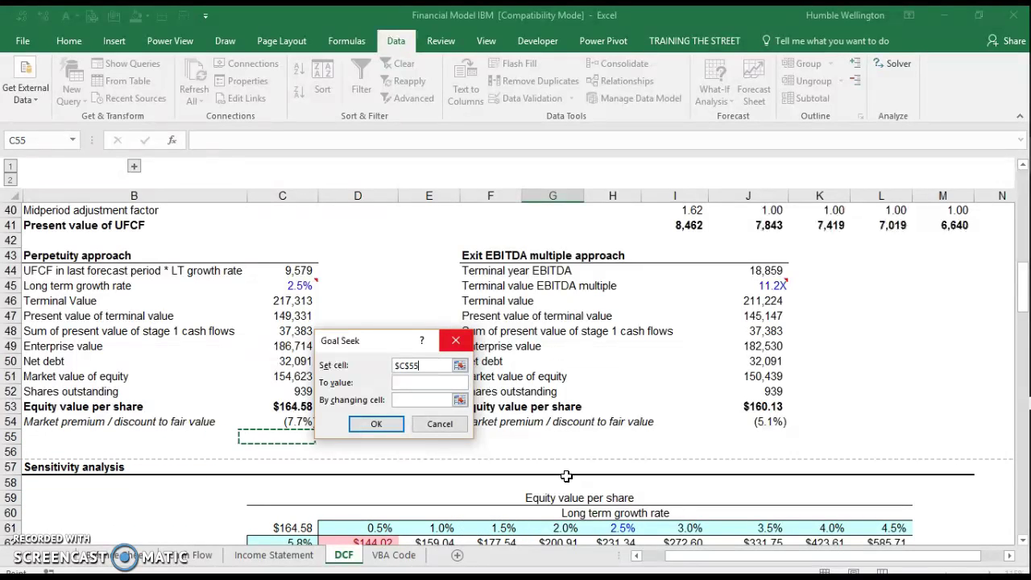
{"action": "left_click", "coordinate": [292, 406]}
Goal seek C53 to 151.98 by changing the long term growth rate in C45, and accept the solution.
{"action": "left_click", "coordinate": [421, 382]}
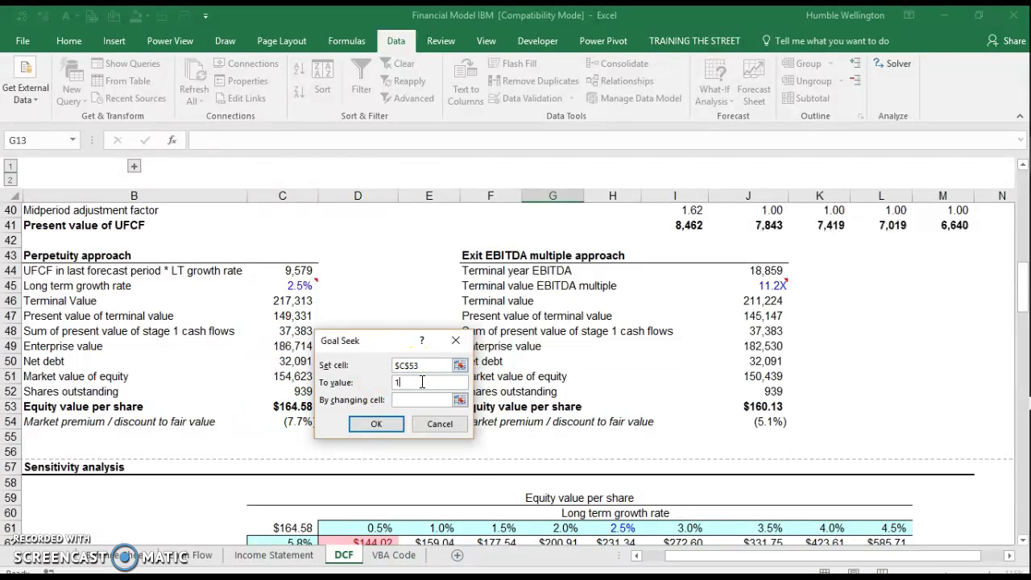
{"action": "type", "text": "151.98"}
{"action": "left_click", "coordinate": [407, 399]}
{"action": "left_click", "coordinate": [318, 287]}
{"action": "left_click", "coordinate": [375, 423]}
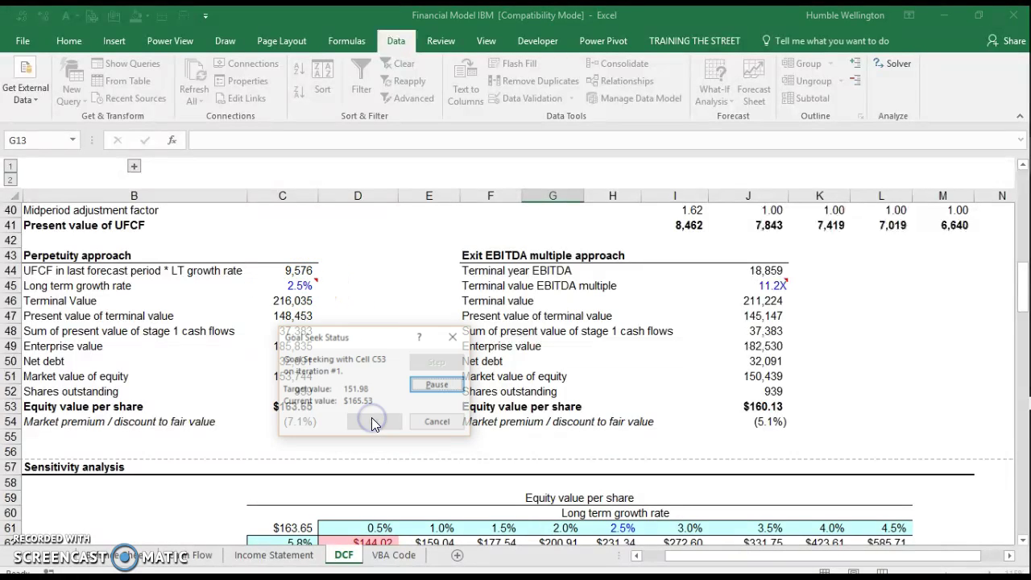
{"action": "left_click", "coordinate": [372, 368]}
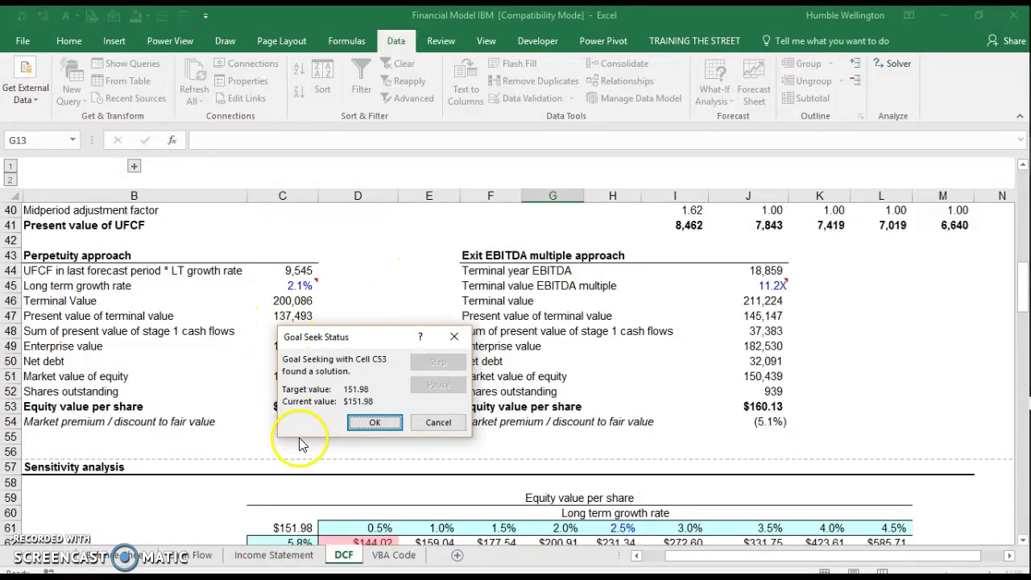
{"action": "left_click", "coordinate": [372, 420]}
Reset the long term growth rate in C45 to 2.5% and return to the top of the sheet.
{"action": "left_click", "coordinate": [302, 287]}
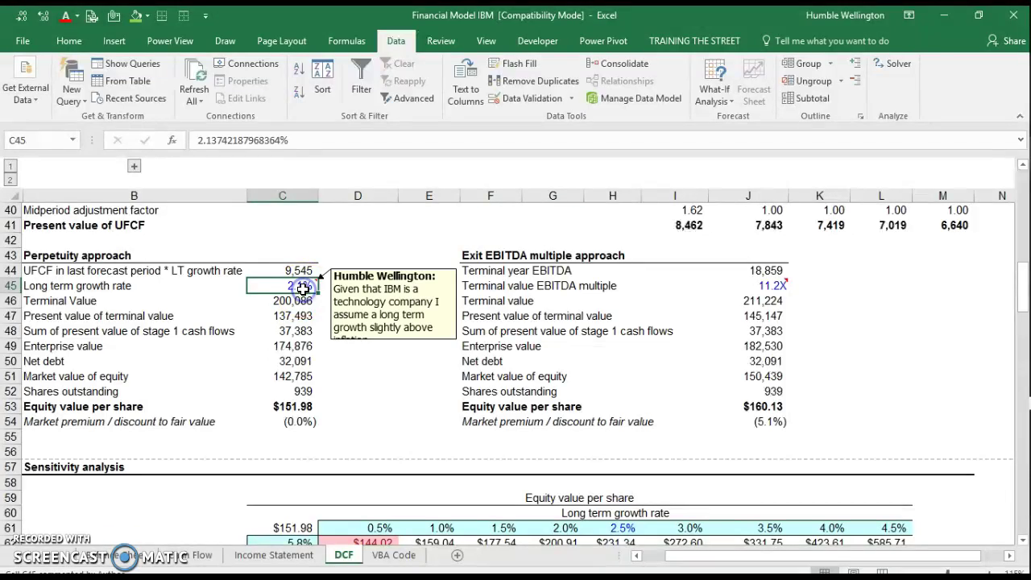
{"action": "type", "text": "2"}
{"action": "key", "text": "Up"}
{"action": "key", "text": "Up"}
{"action": "key", "text": "Up"}
{"action": "key", "text": "Up"}
{"action": "key", "text": "Up"}
{"action": "key", "text": "Up"}
{"action": "key", "text": "Up"}
{"action": "key", "text": "Up"}
{"action": "key", "text": "Up"}
{"action": "key", "text": "Up"}
{"action": "key", "text": "Up"}
{"action": "key", "text": "Up"}
{"action": "key", "text": "Up"}
{"action": "key", "text": "Up"}
{"action": "key", "text": "Up"}
{"action": "key", "text": "Up"}
{"action": "key", "text": "Up"}
{"action": "key", "text": "Up"}
{"action": "key", "text": "Up"}
{"action": "key", "text": "Up"}
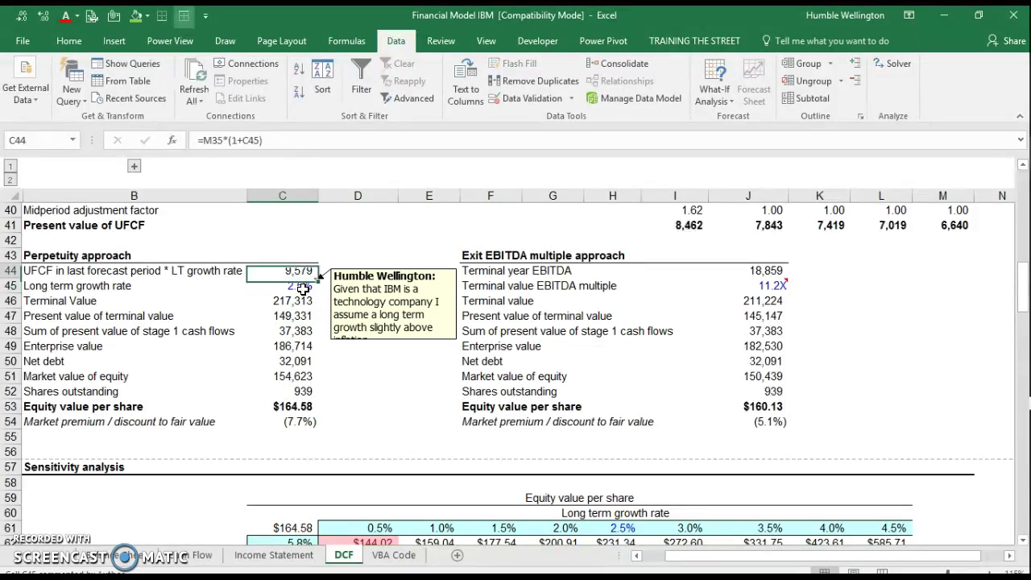
{"action": "key", "text": "ctrl+Home"}
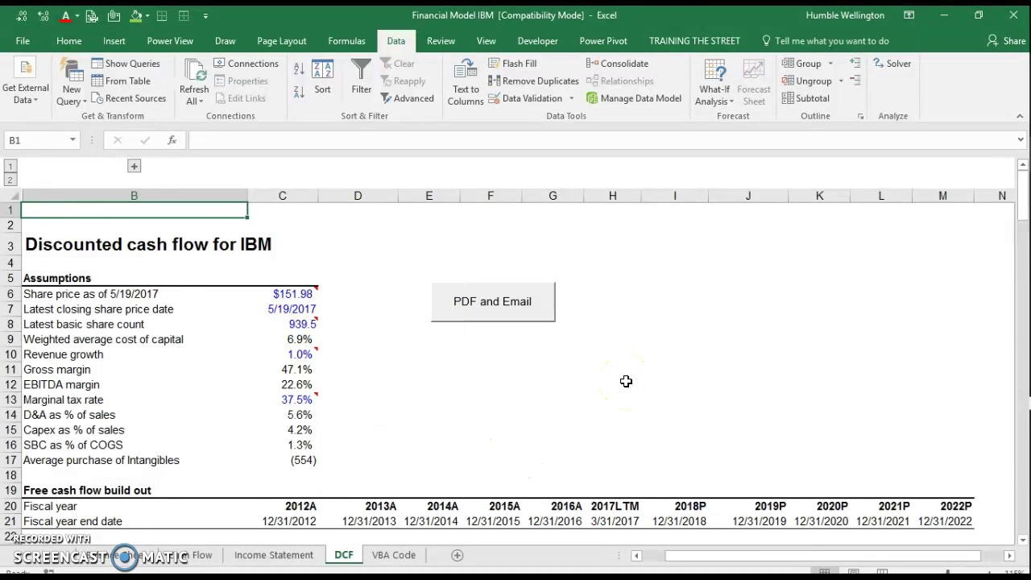
Review the DCF sheet from the valuation approaches through the football field to the capital weights, and return to the assumptions.
{"action": "scroll", "coordinate": [626, 381], "scroll_direction": "down", "scroll_amount": 18}
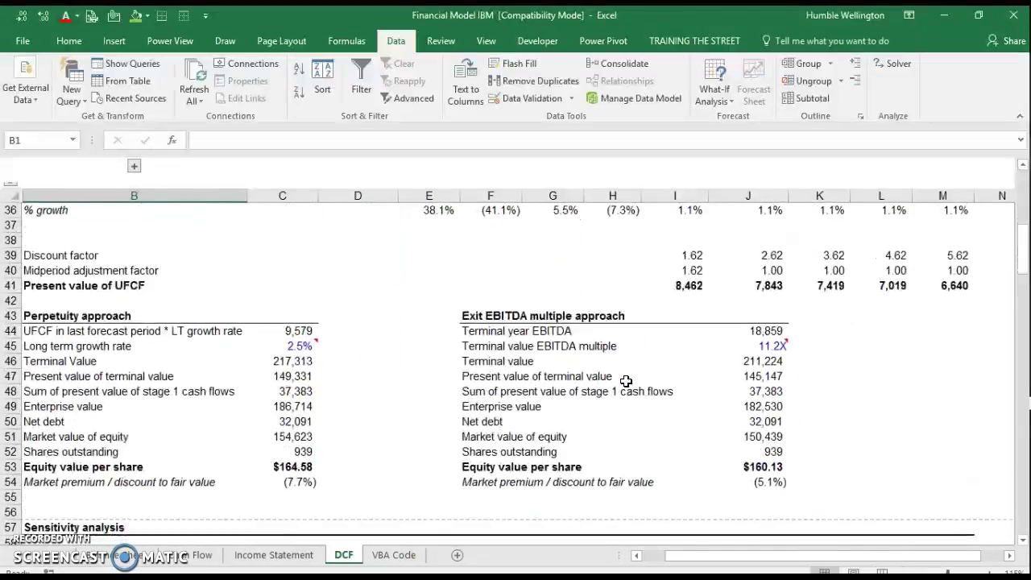
{"action": "scroll", "coordinate": [626, 381], "scroll_direction": "down", "scroll_amount": 12}
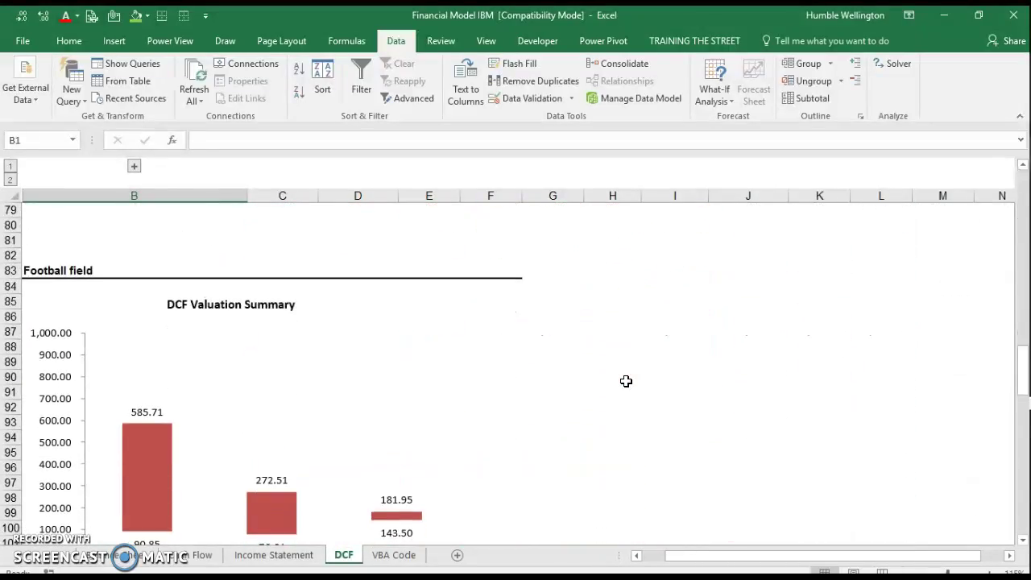
{"action": "scroll", "coordinate": [626, 381], "scroll_direction": "down", "scroll_amount": 10}
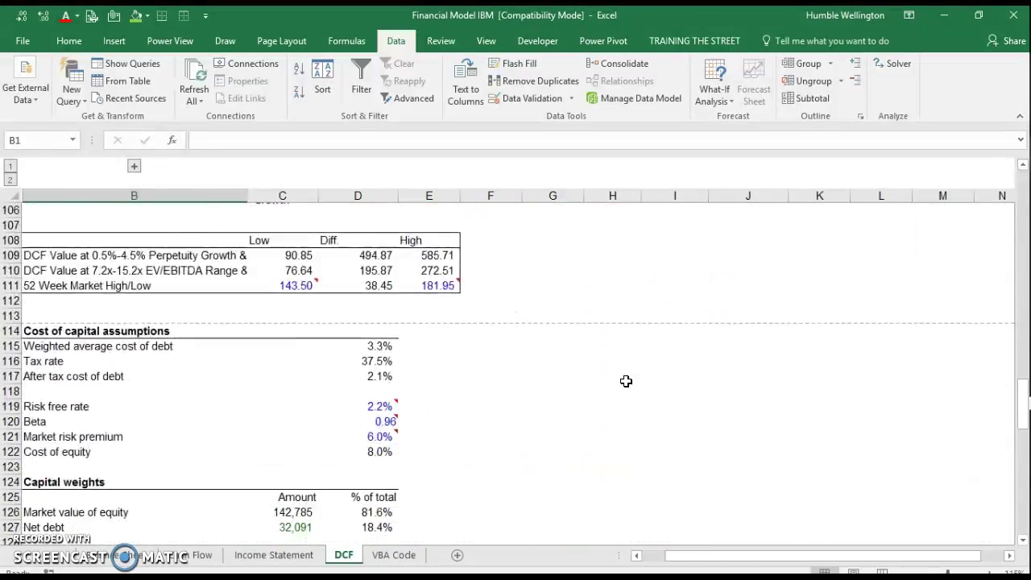
{"action": "scroll", "coordinate": [626, 381], "scroll_direction": "down", "scroll_amount": 4}
{"action": "scroll", "coordinate": [625, 381], "scroll_direction": "up", "scroll_amount": 20}
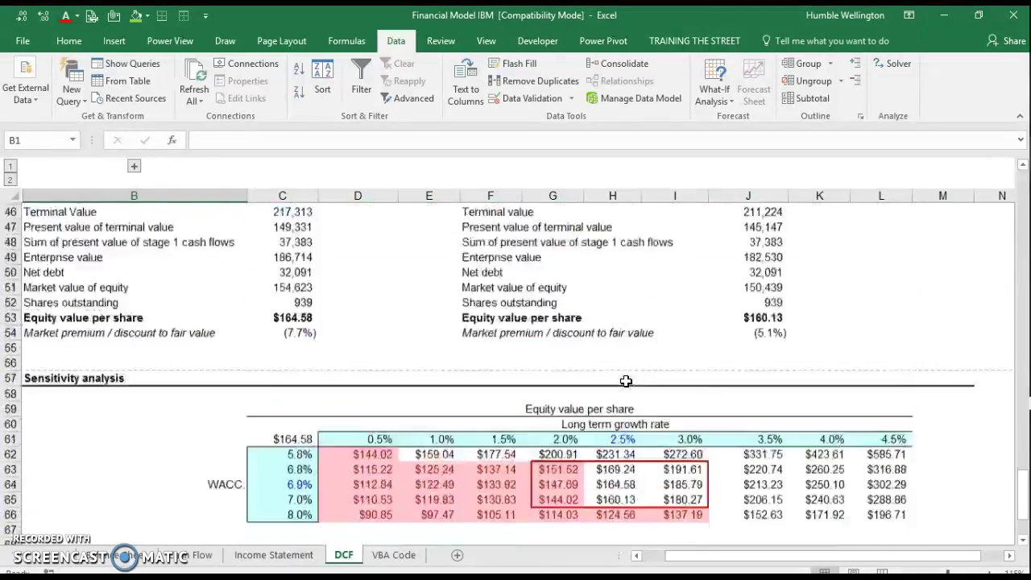
{"action": "scroll", "coordinate": [626, 381], "scroll_direction": "up", "scroll_amount": 7}
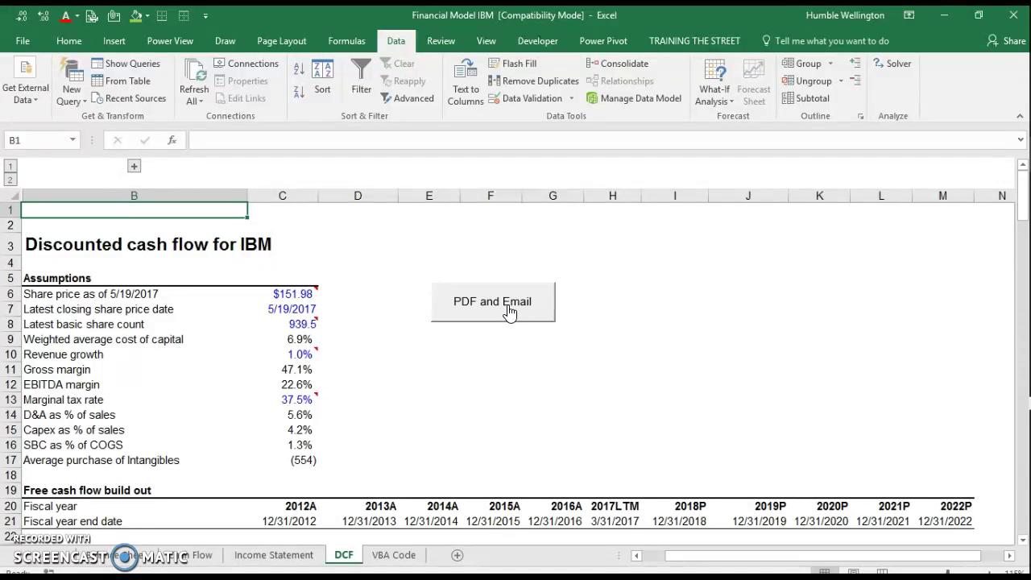
Read the AttachActiveSheetPDF macro's code and documentation on the VBA Code sheet.
{"action": "left_click", "coordinate": [394, 555]}
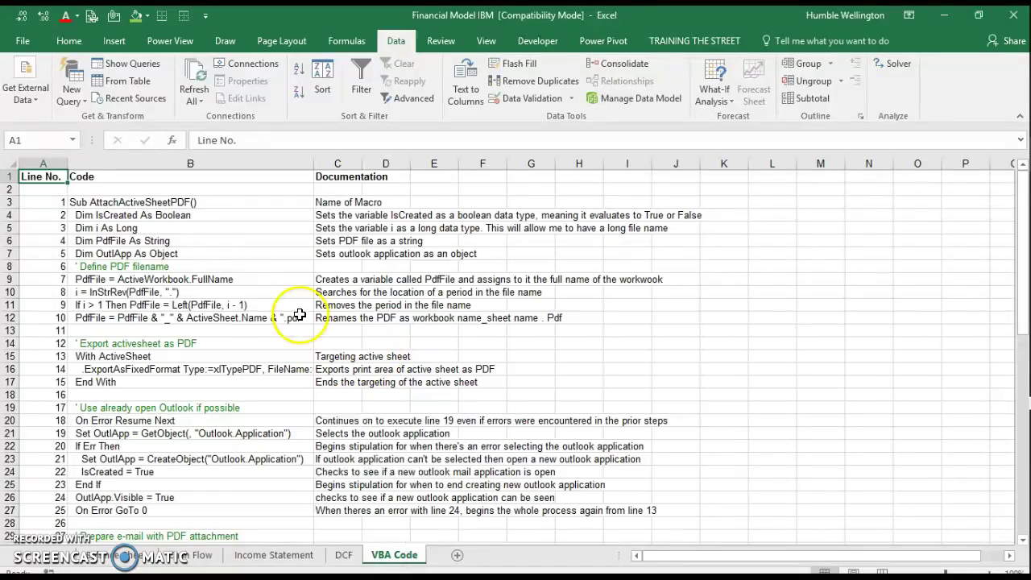
{"action": "scroll", "coordinate": [346, 292], "scroll_direction": "down", "scroll_amount": 9}
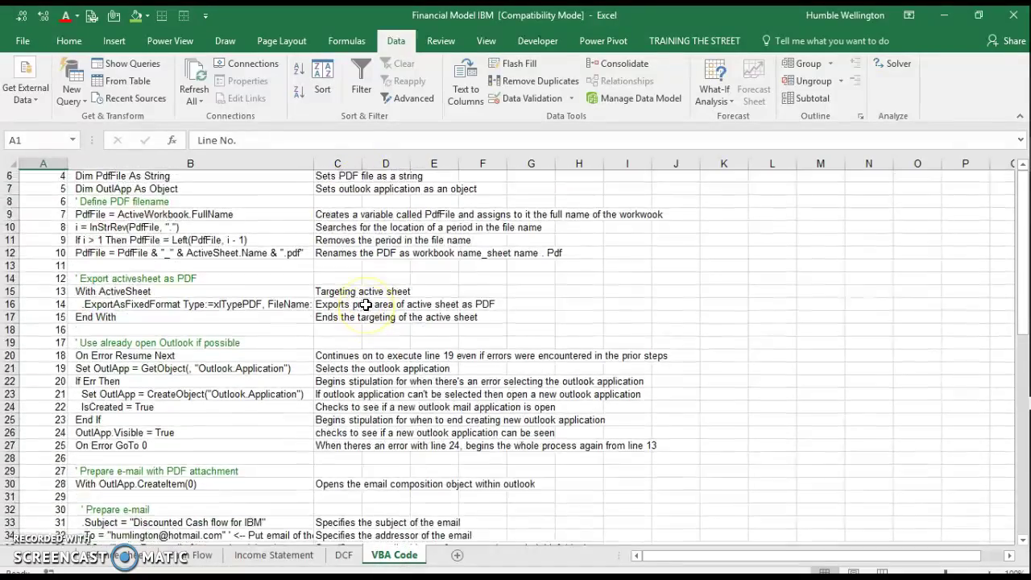
{"action": "scroll", "coordinate": [366, 304], "scroll_direction": "down", "scroll_amount": 6}
{"action": "scroll", "coordinate": [365, 304], "scroll_direction": "up", "scroll_amount": 15}
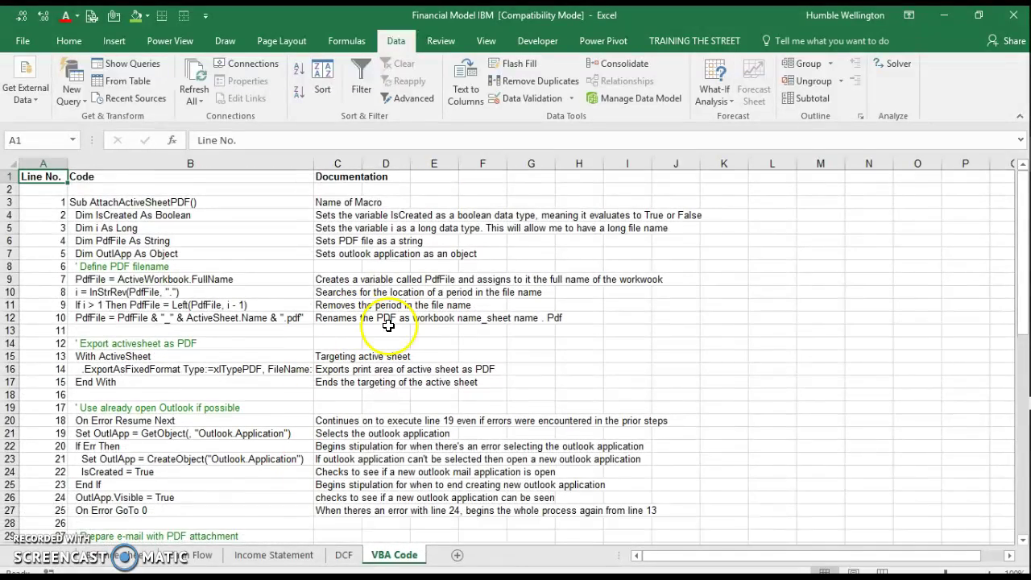
Run the PDF and Email macro from the DCF sheet and close the Grammarly pane in the generated Outlook message.
{"action": "left_click", "coordinate": [344, 557]}
{"action": "left_click", "coordinate": [494, 311]}
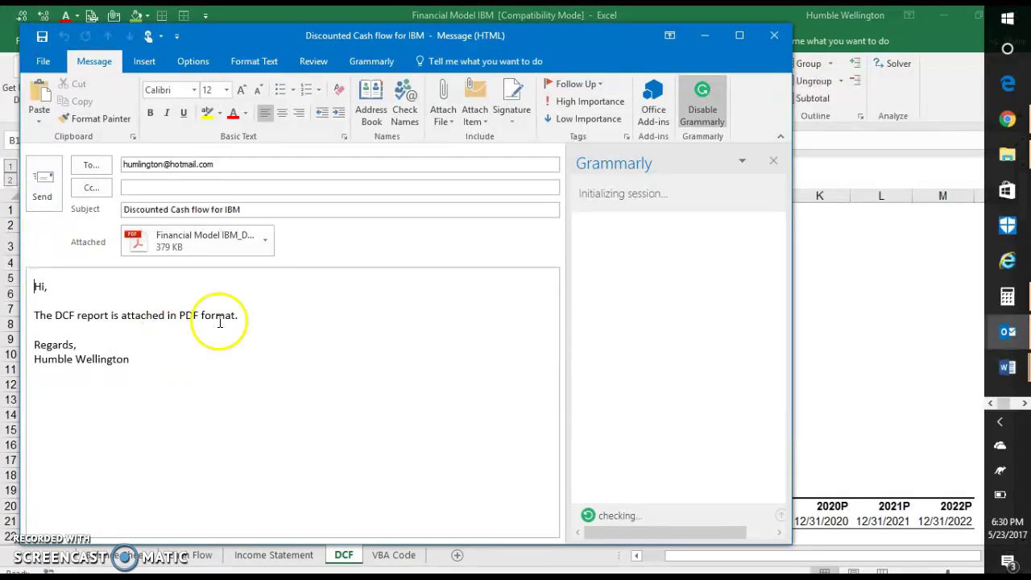
{"action": "left_click", "coordinate": [772, 160]}
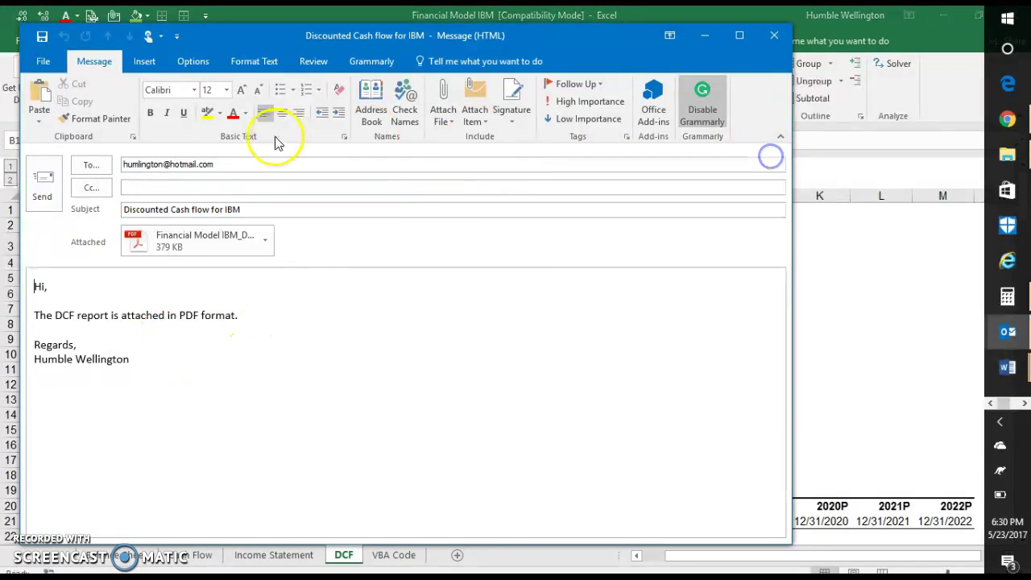
Replace the message's recipient with the contact's e-mail address, send the DCF report, and dismiss the confirmation.
{"action": "left_click", "coordinate": [243, 167]}
{"action": "key", "text": "BackSpace"}
{"action": "key", "text": "BackSpace"}
{"action": "key", "text": "BackSpace"}
{"action": "key", "text": "BackSpace"}
{"action": "key", "text": "BackSpace"}
{"action": "key", "text": "BackSpace"}
{"action": "key", "text": "BackSpace"}
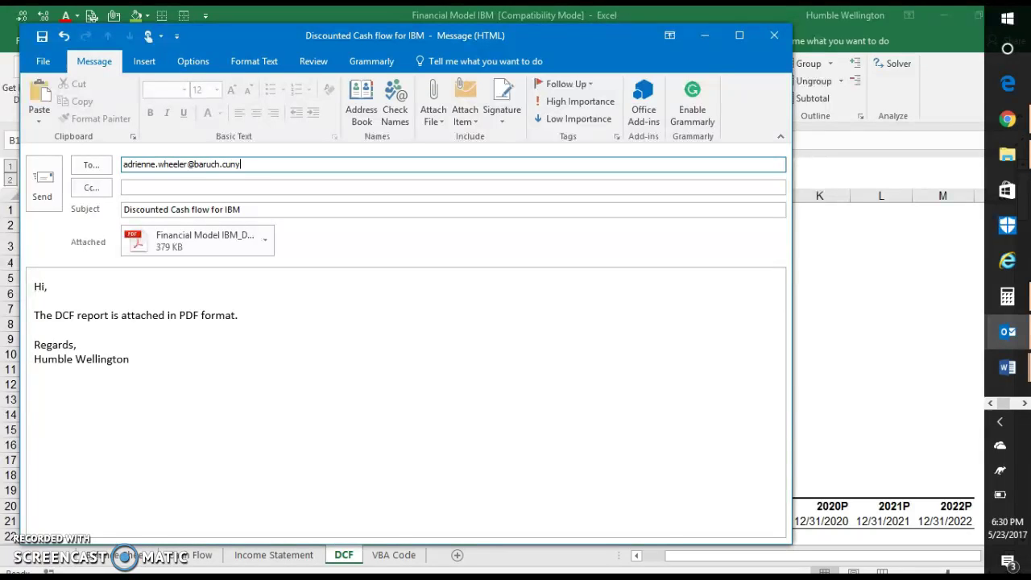
{"action": "type", "text": "du"}
{"action": "key", "text": "Tab"}
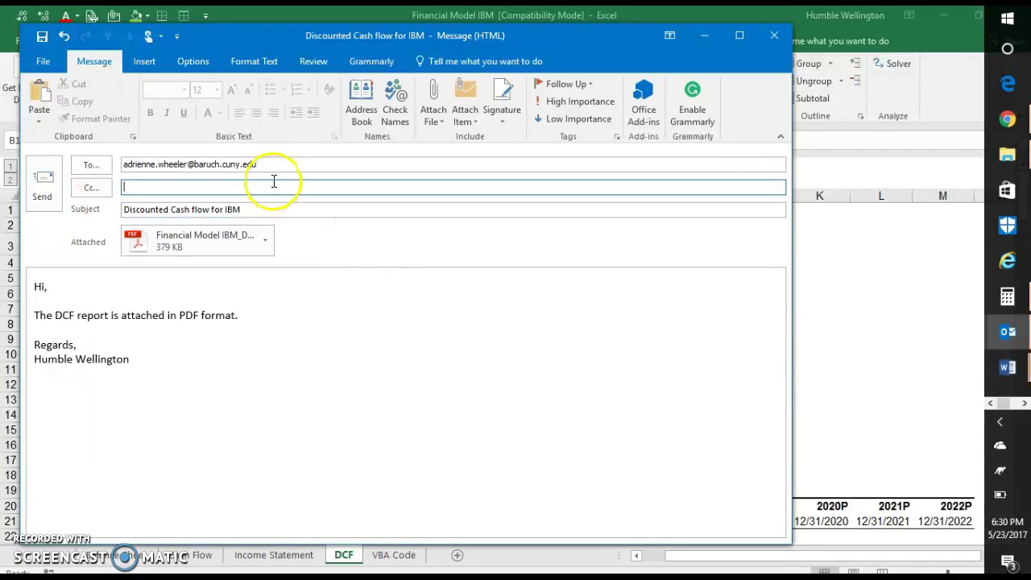
{"action": "left_click", "coordinate": [48, 198]}
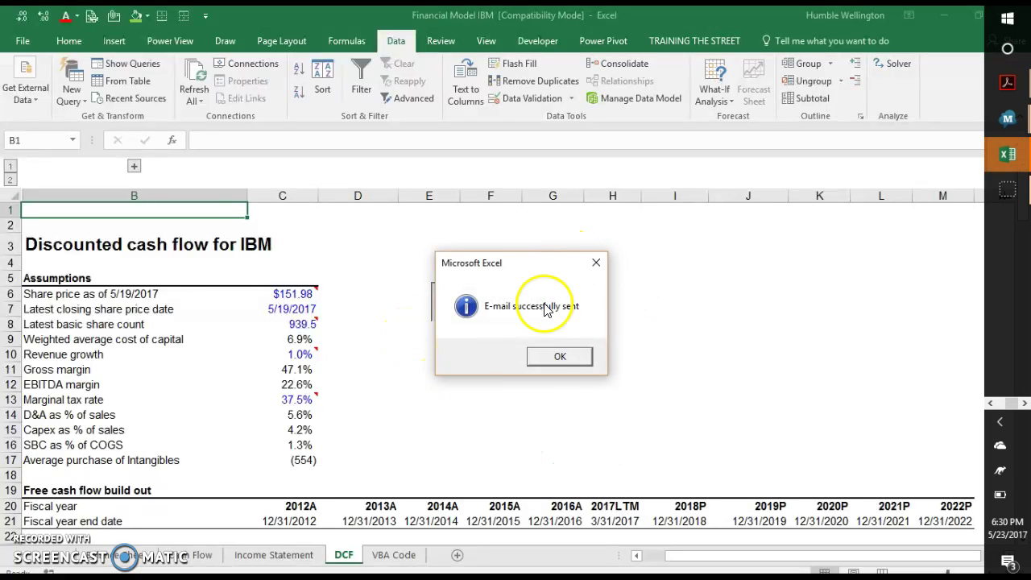
{"action": "left_click", "coordinate": [568, 363]}
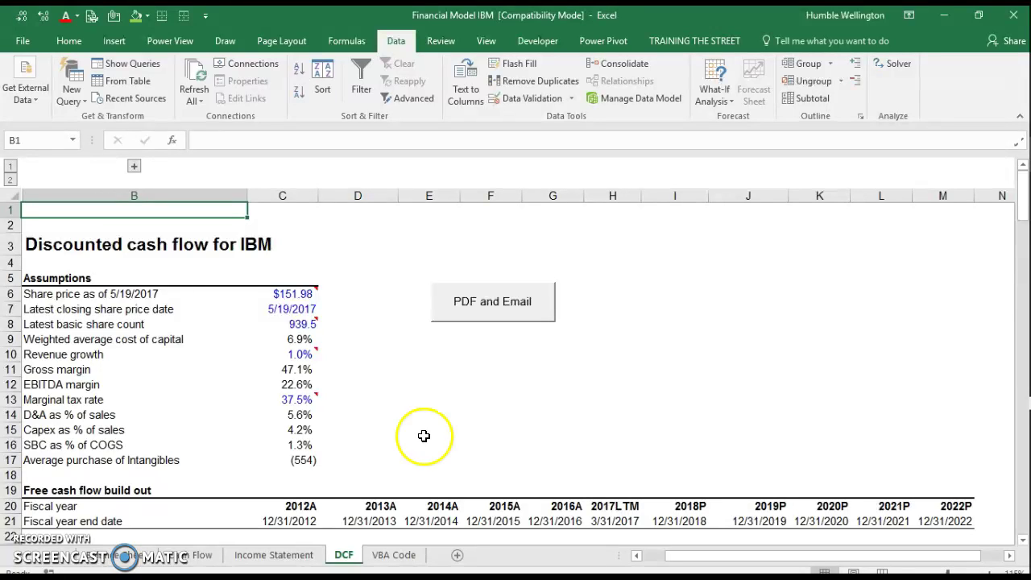
Look over the free cash flow build out and return to the top of the DCF sheet.
{"action": "scroll", "coordinate": [548, 397], "scroll_direction": "down", "scroll_amount": 4}
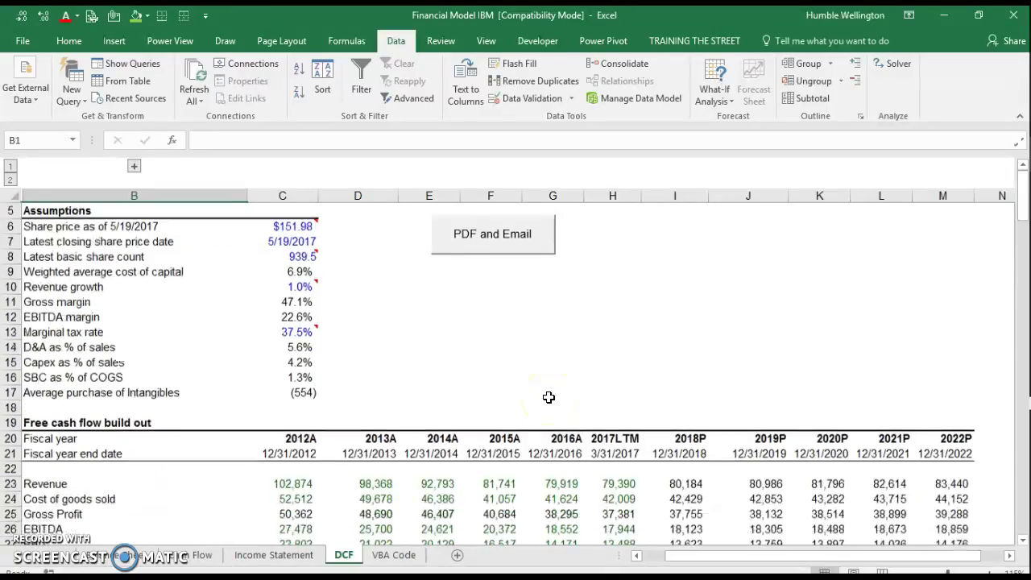
{"action": "scroll", "coordinate": [549, 397], "scroll_direction": "down", "scroll_amount": 2}
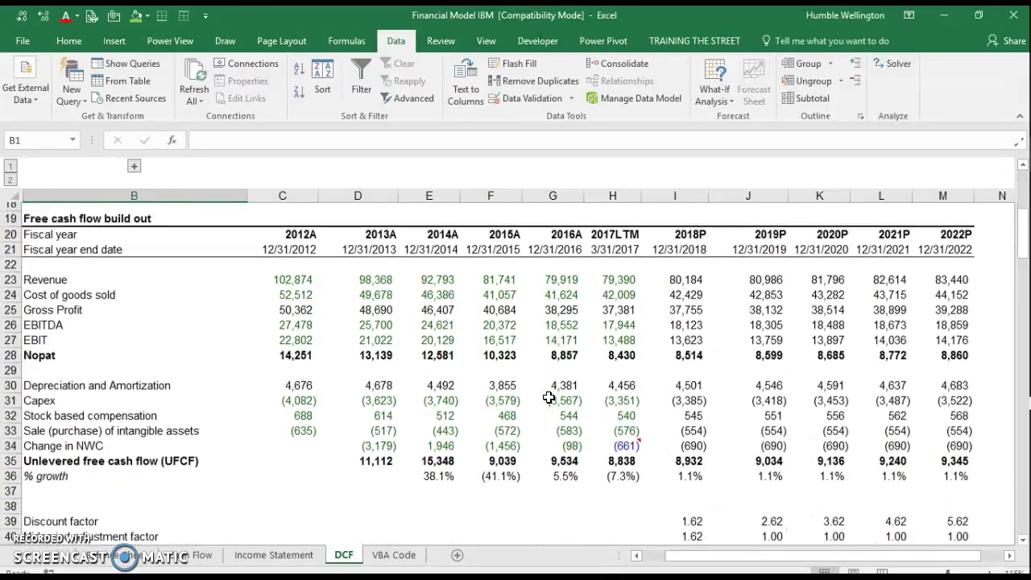
{"action": "scroll", "coordinate": [548, 397], "scroll_direction": "up", "scroll_amount": 6}
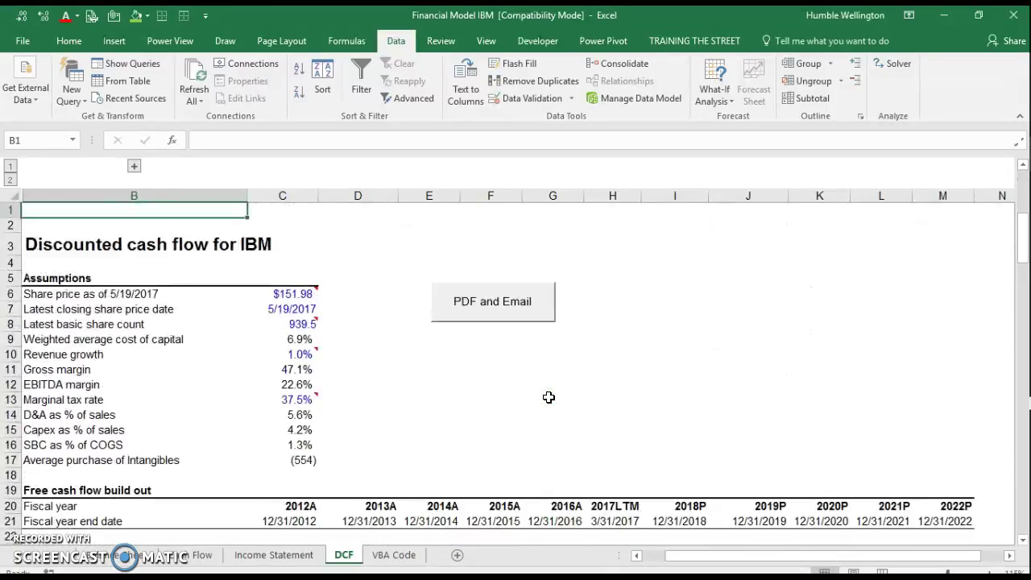